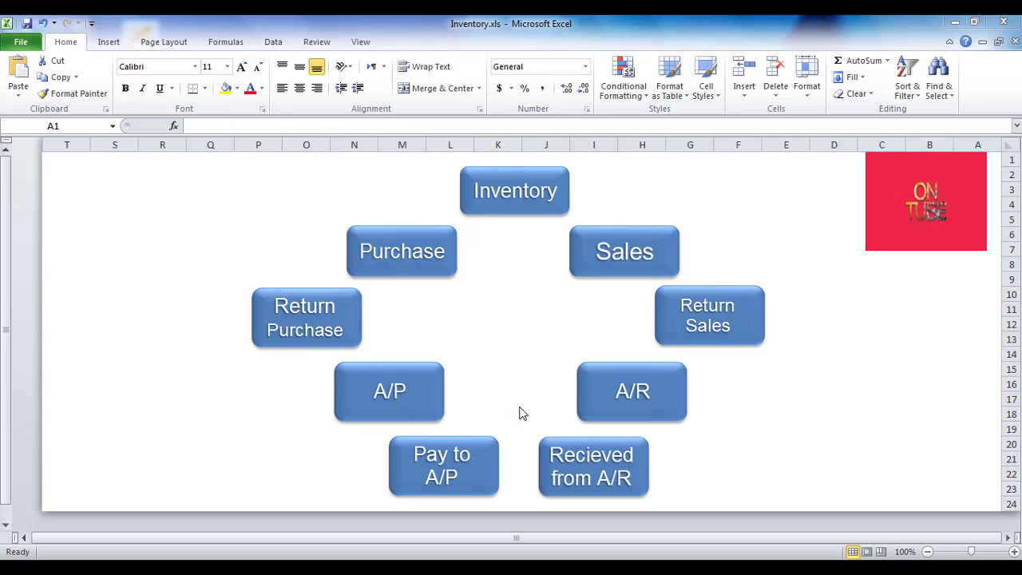
Step: Open the Inventory sheet and add item code 7, Kia, with opening quantity 30 and opening value 50000 in row 10
left_click(516, 202)
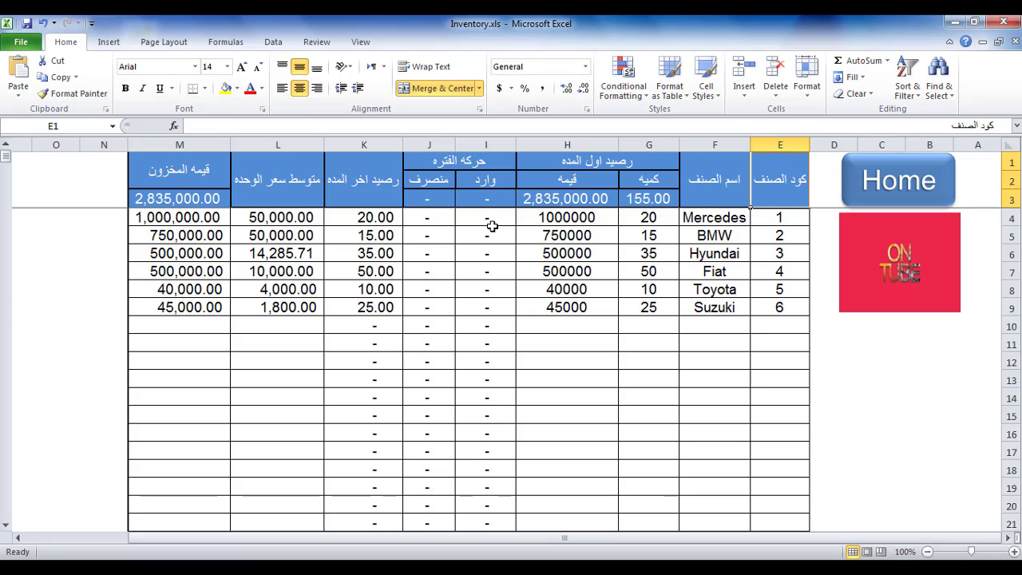
left_click(764, 324)
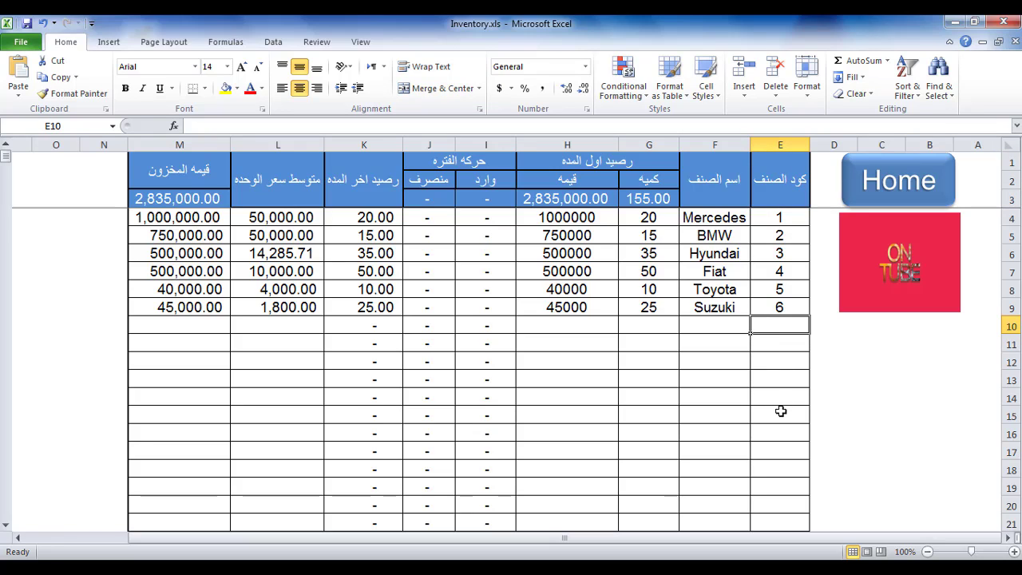
type("7")
key("Tab")
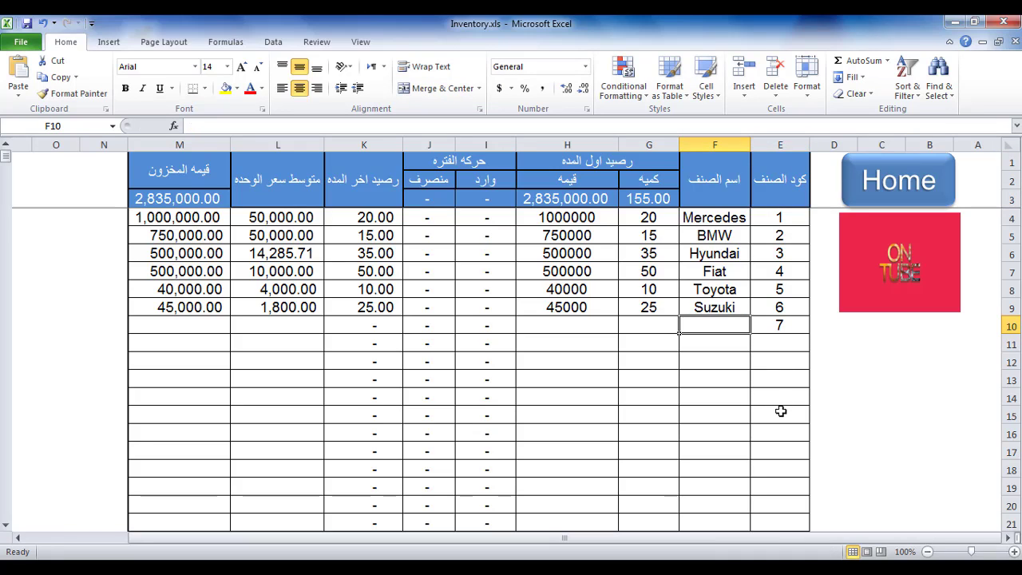
type("Kia")
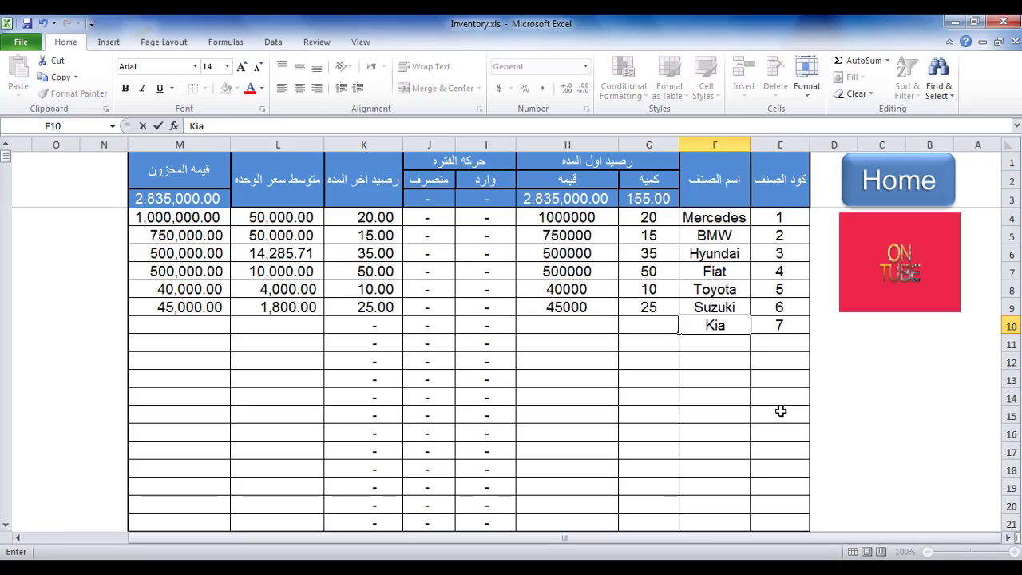
key("Tab")
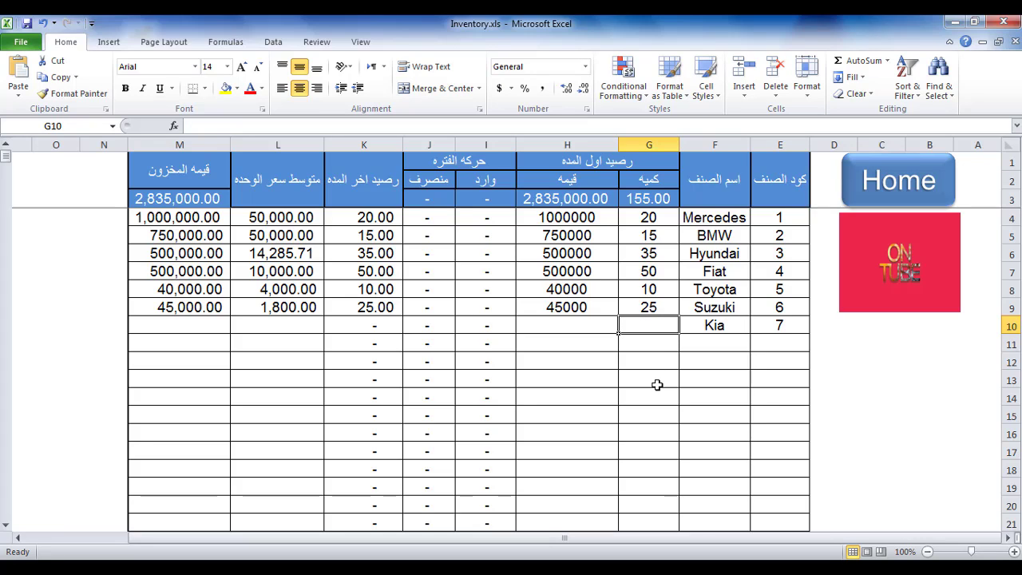
type("30")
key("Tab")
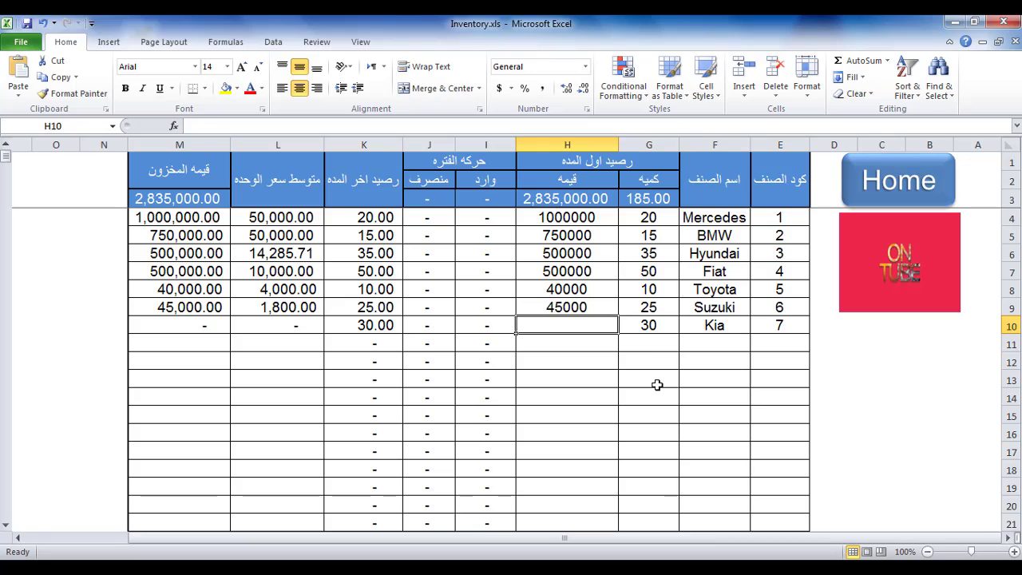
type("50000")
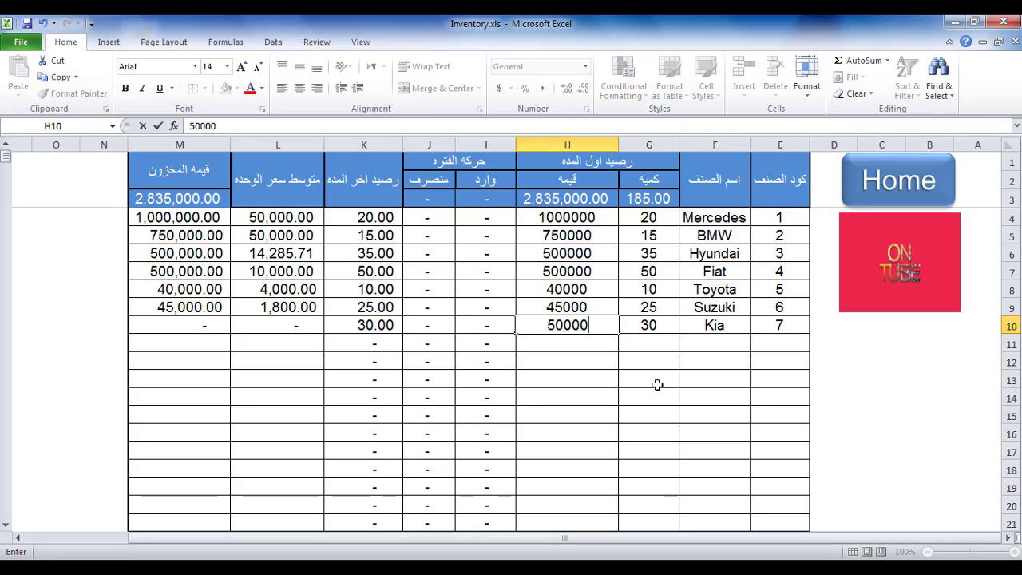
key("Return")
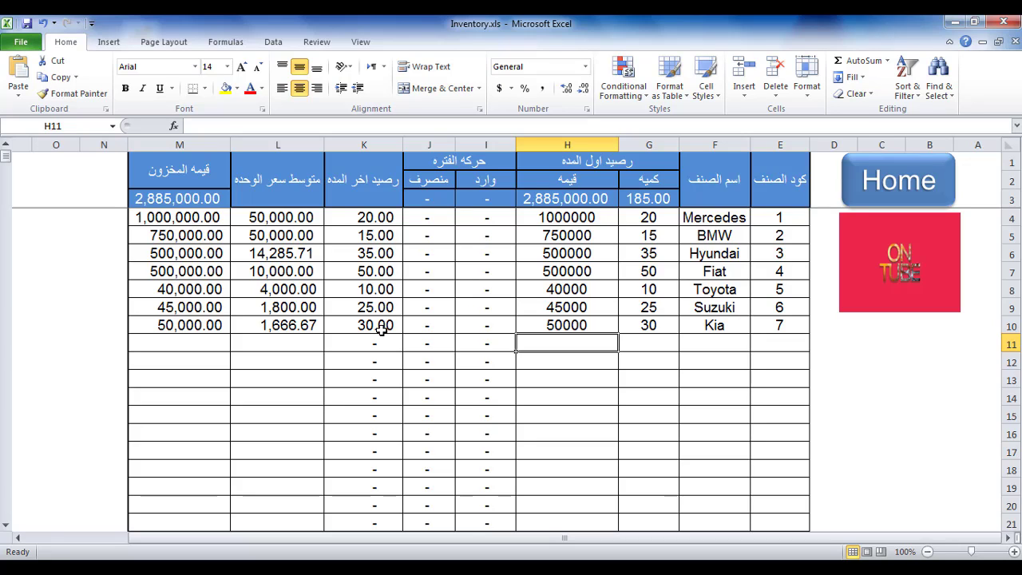
Step: Examine the Kia row's formulas for stock value, average unit price, closing balance, and outgoing and incoming quantities
left_click(220, 324)
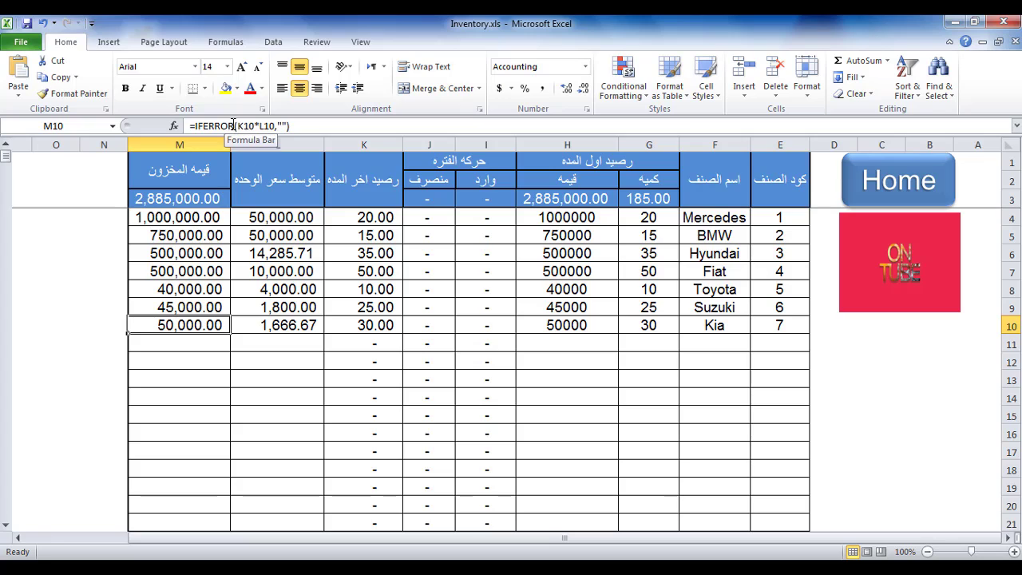
left_click(314, 327)
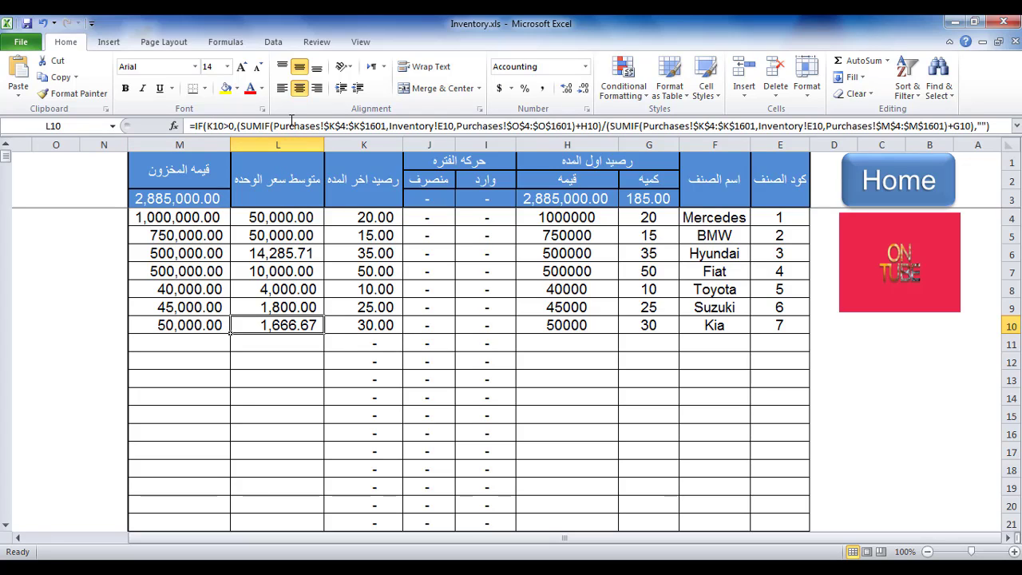
left_click(382, 326)
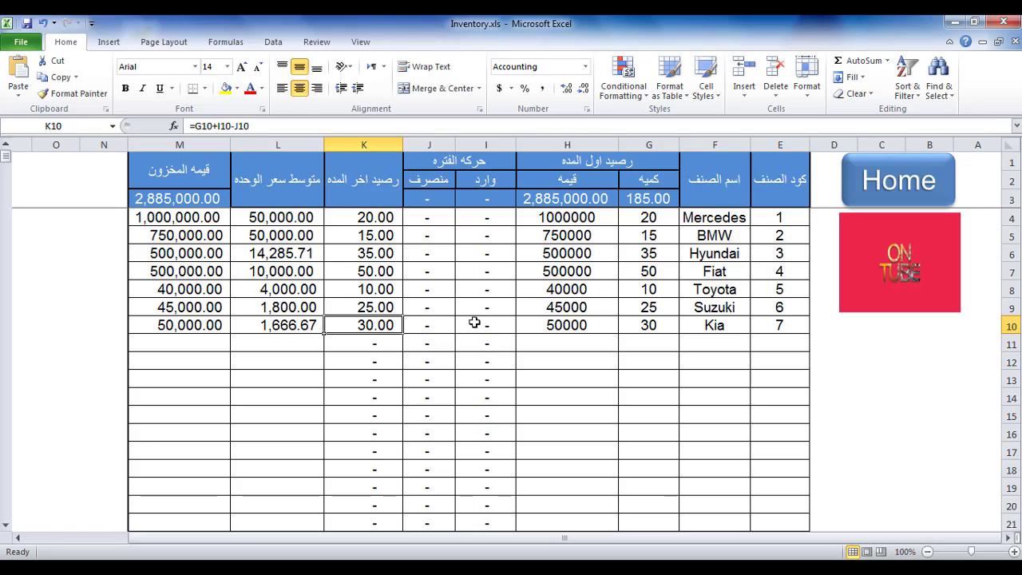
left_click(425, 319)
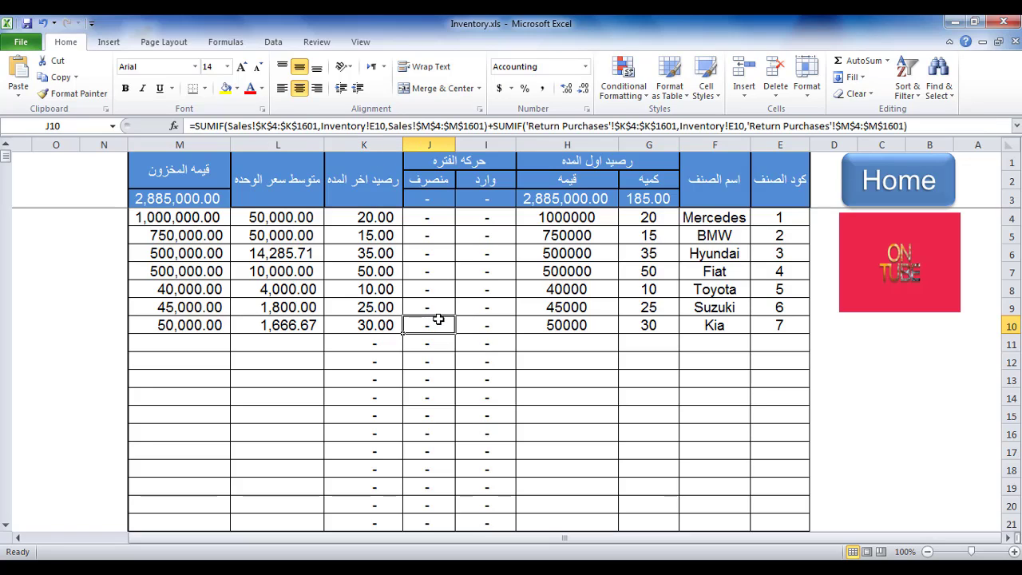
left_click(479, 321)
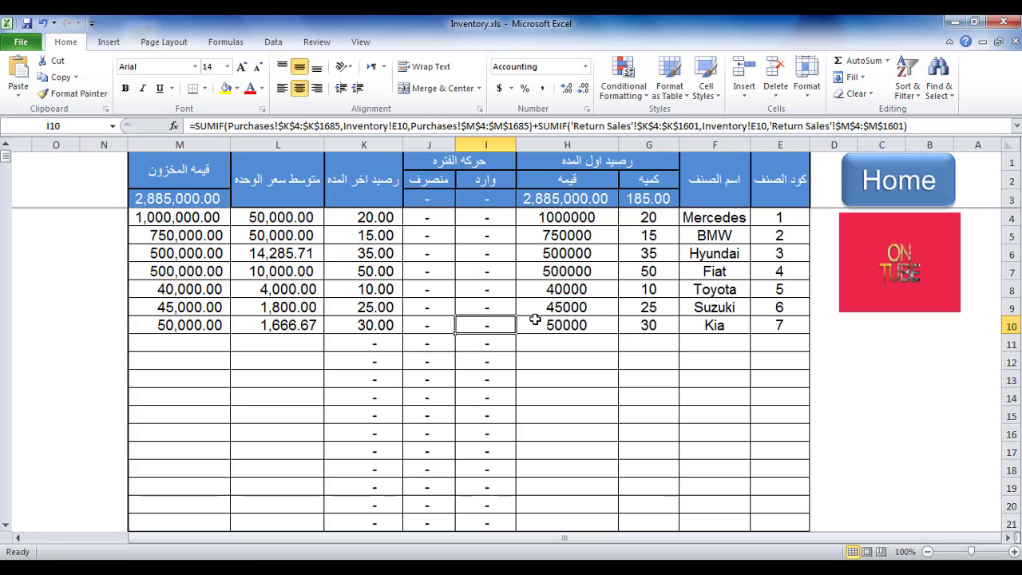
left_click(580, 344)
left_click(556, 325)
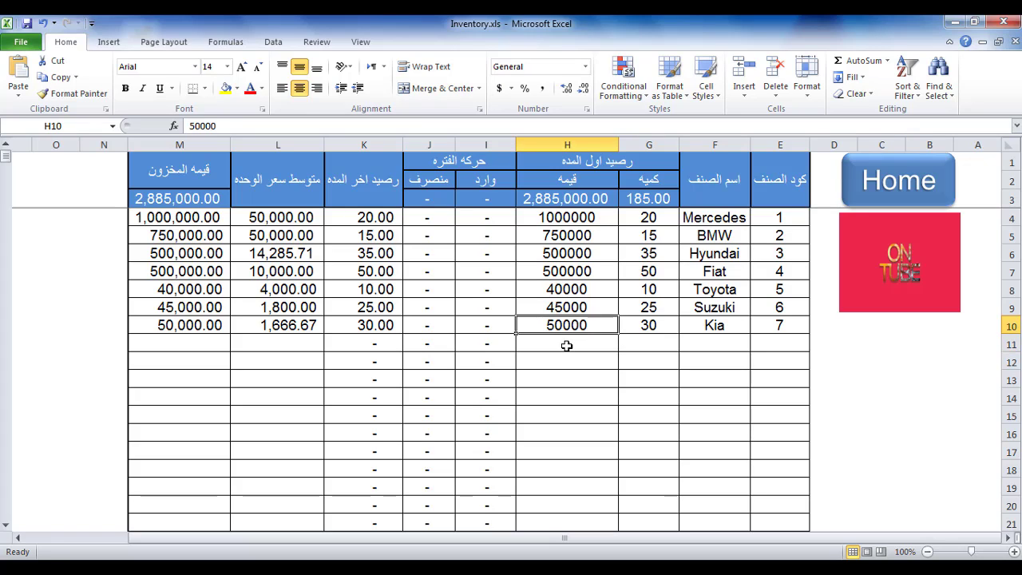
Step: Enter item code 8 with the item name sdf in row 11 of the inventory table
left_click(773, 342)
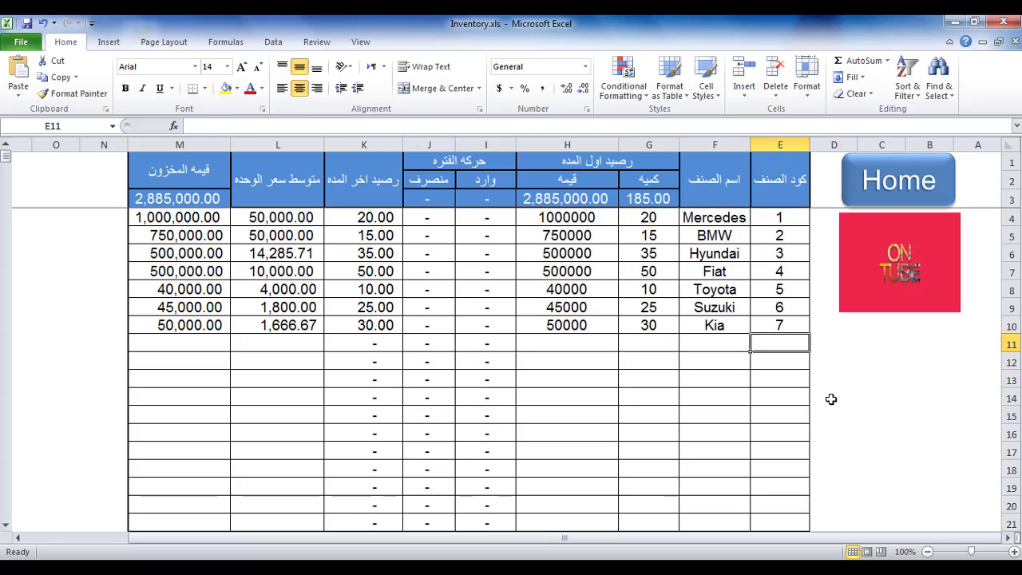
key("Left")
key("Left")
key("Left")
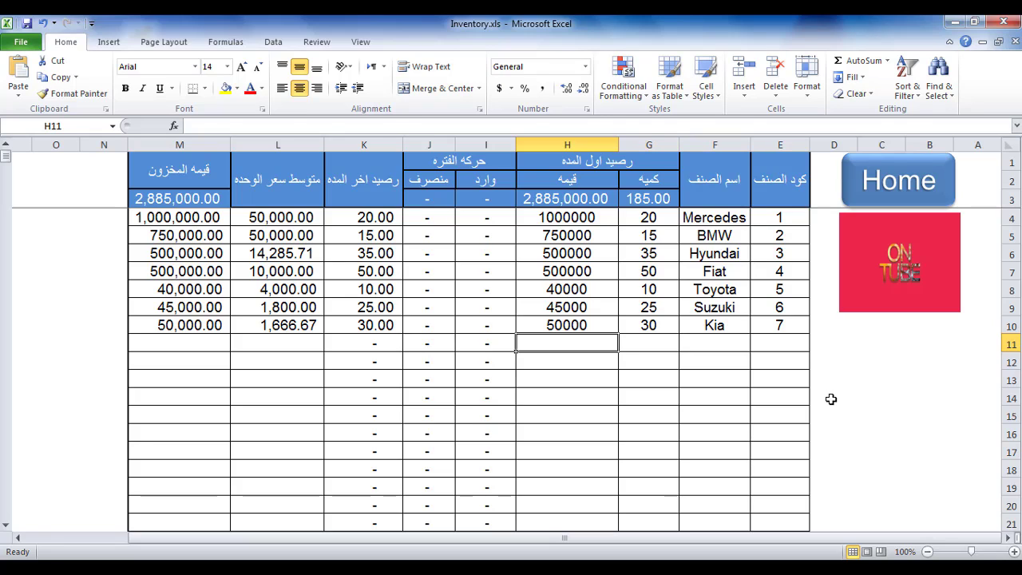
key("Left")
key("Right")
key("Right")
key("Right")
key("Right")
type("8")
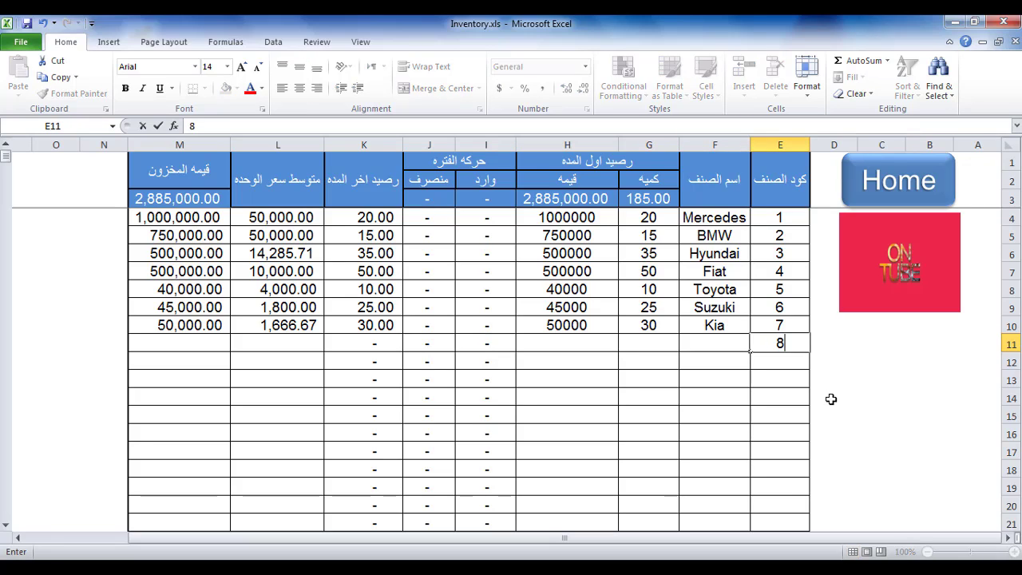
key("Left")
type("sdf")
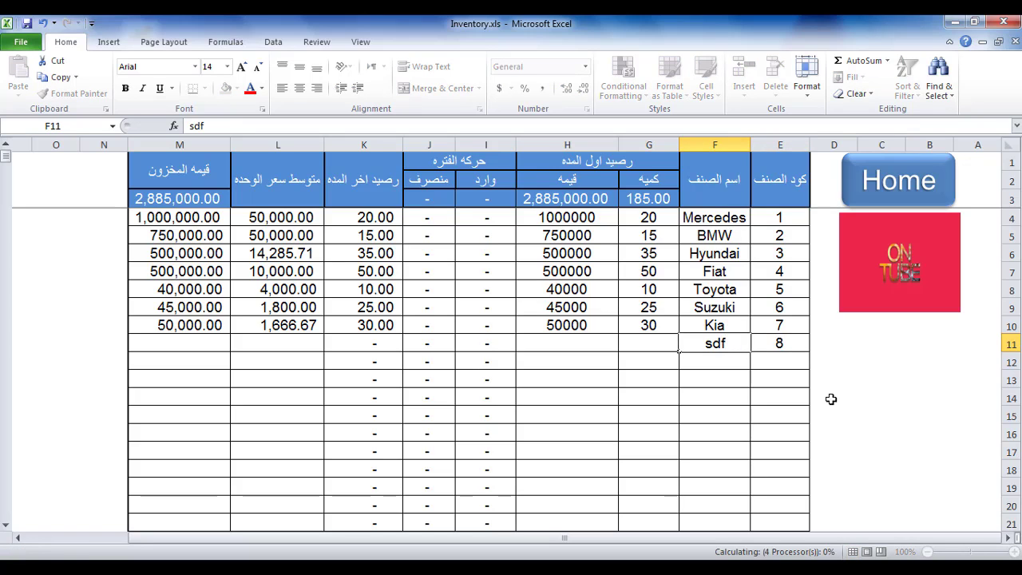
Step: Set the opening quantity of item sdf to 515 in cell G11
key("Left")
key("Left")
key("Right")
type("515")
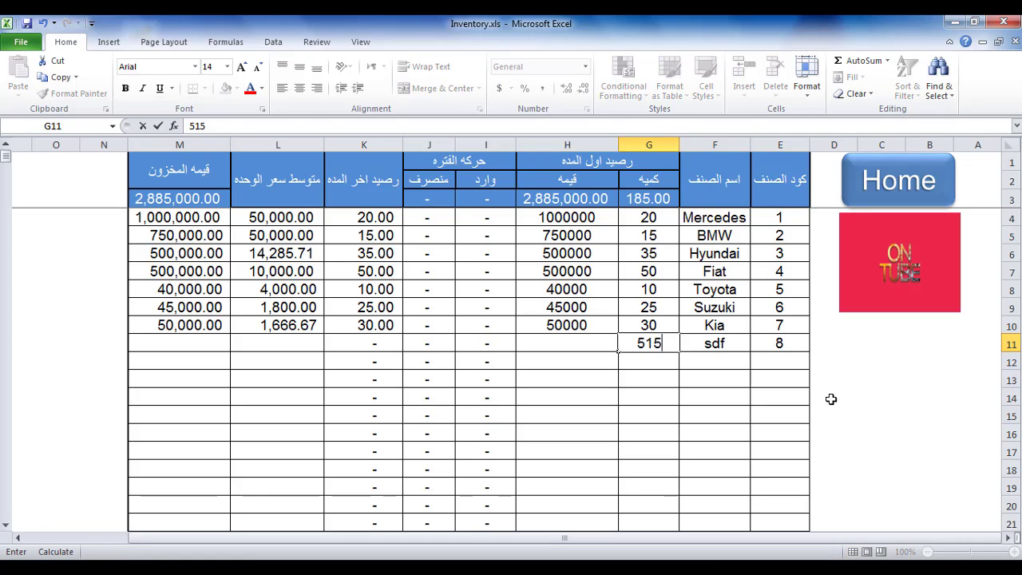
key("Left")
key("Left")
key("Right")
key("Left")
key("Right")
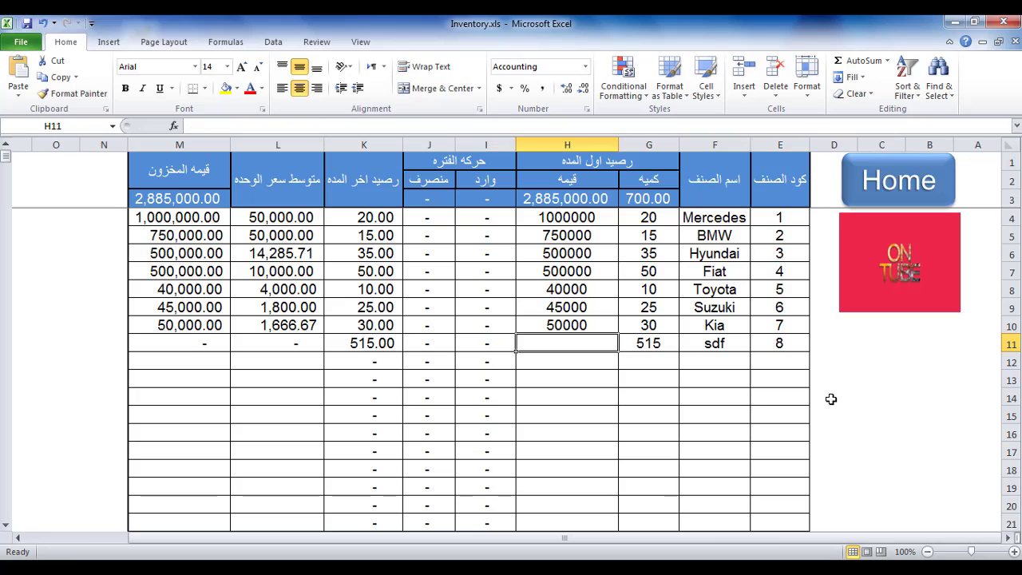
Step: Overwrite the incoming quantity of item sdf in cell I11 with 5151
key("Left")
type("5151")
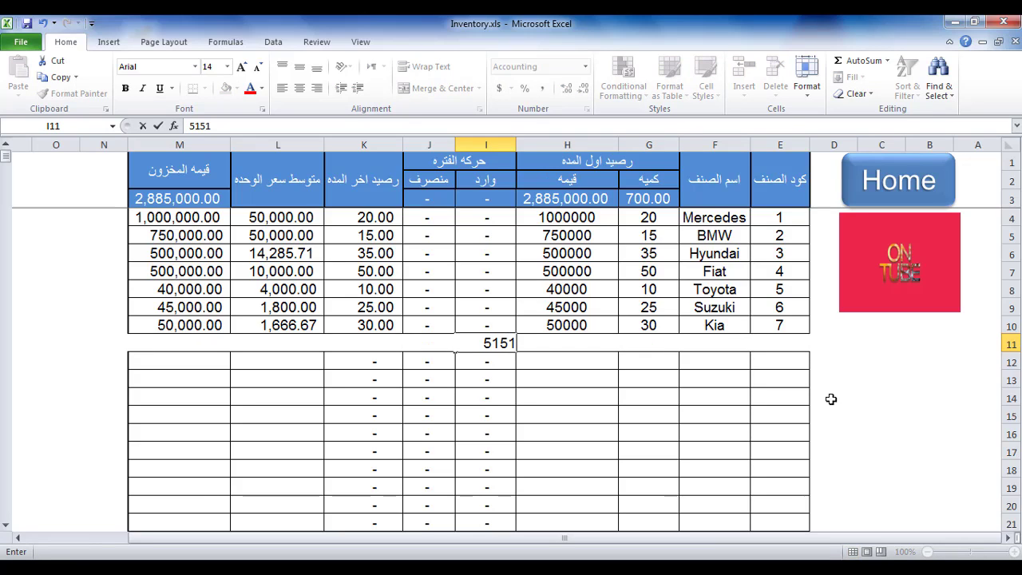
key("Return")
key("Up")
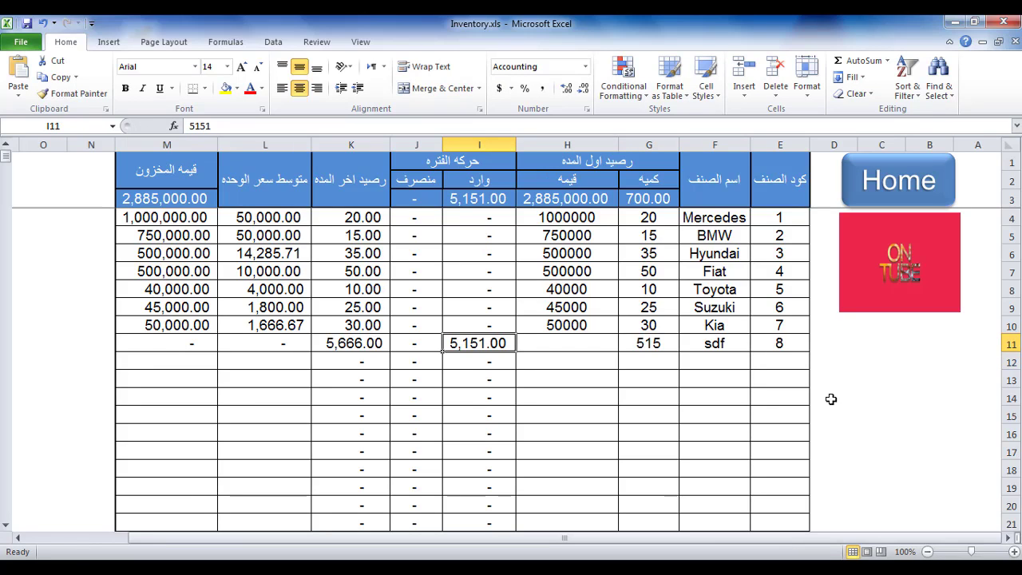
Step: Enter 5115 as the opening value of item sdf in cell H11
key("Right")
type("5115")
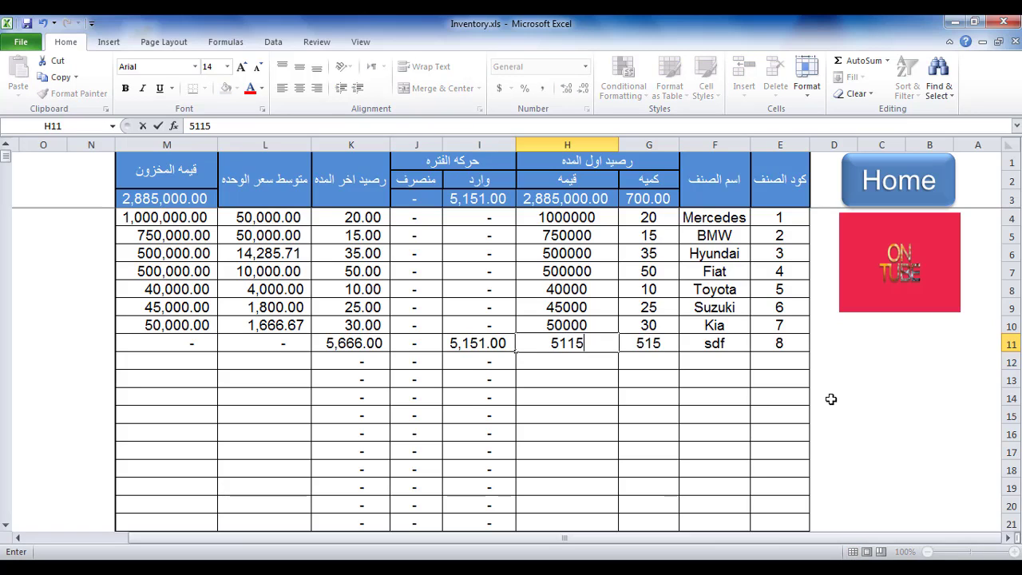
key("Left")
key("Left")
key("Left")
key("Right")
key("Right")
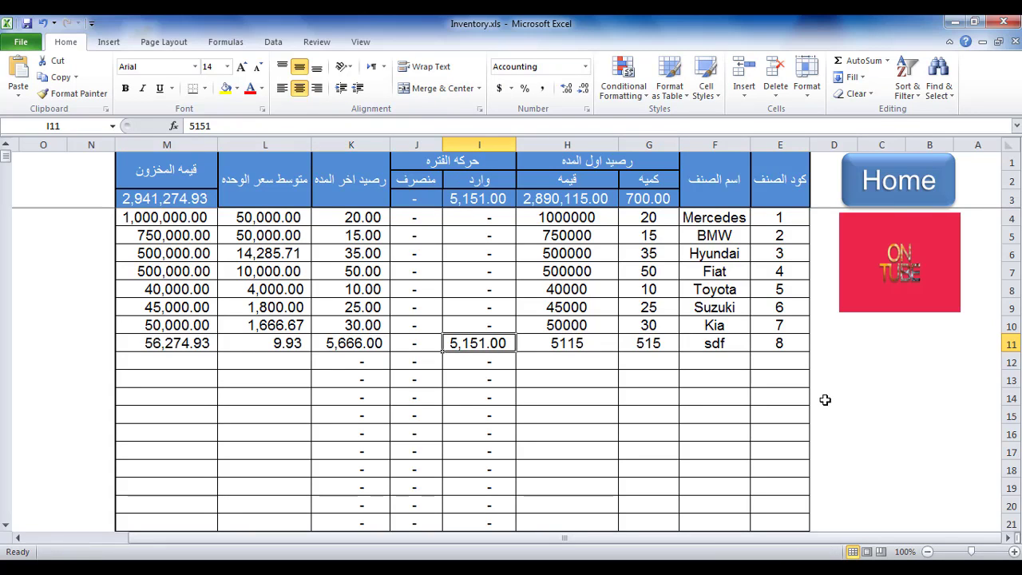
Step: Clear the incoming quantity entered in cell I11 for item sdf
key("Right")
key("Left")
key("BackSpace")
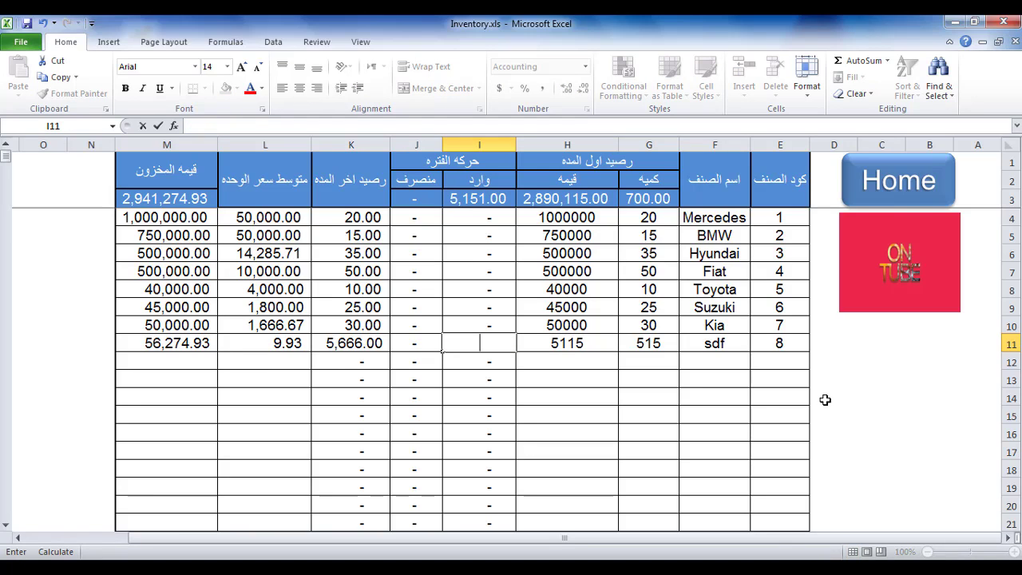
key("Return")
key("Up")
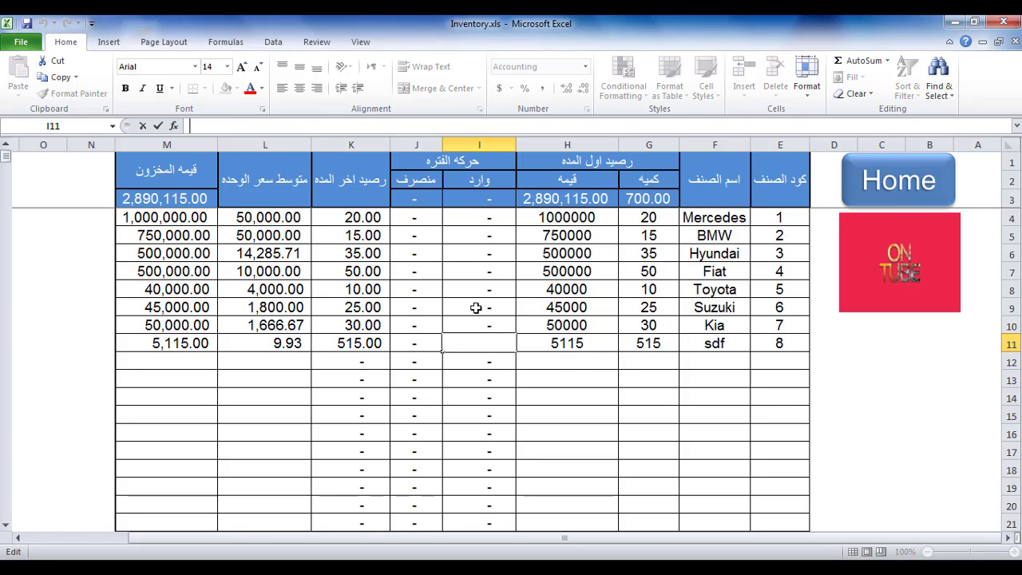
Step: Check the incoming quantity formula in I10, and undo the edits to I11 and H11 in the sdf row
left_click(486, 324)
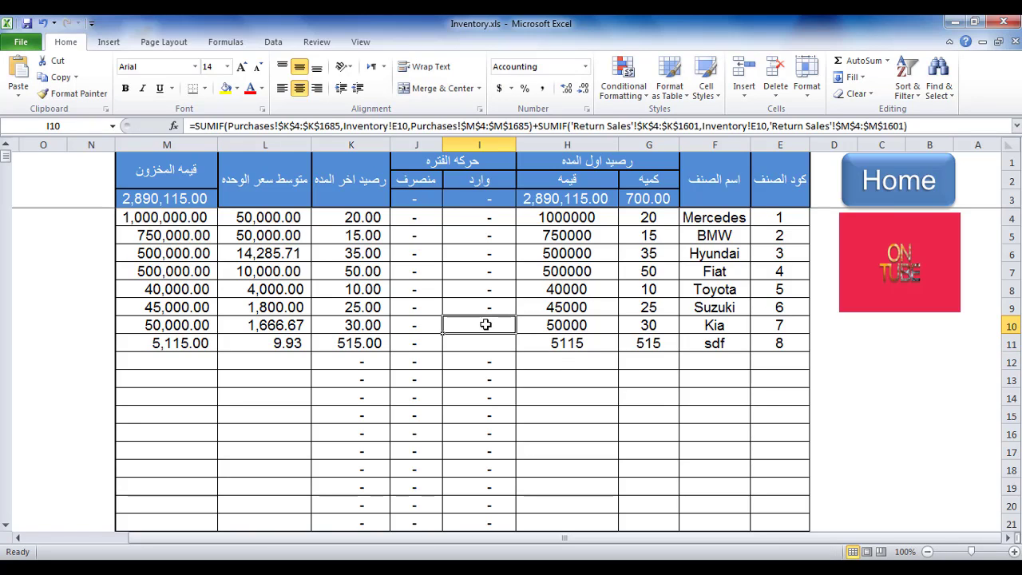
left_click(486, 336)
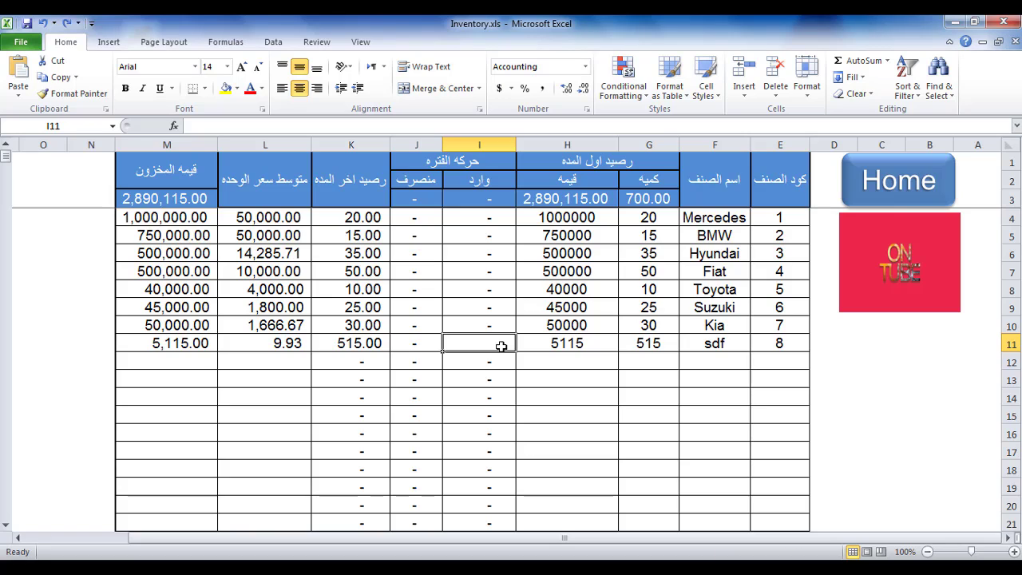
type("5151")
key("ctrl+Return")
key("ctrl+z")
key("ctrl+z")
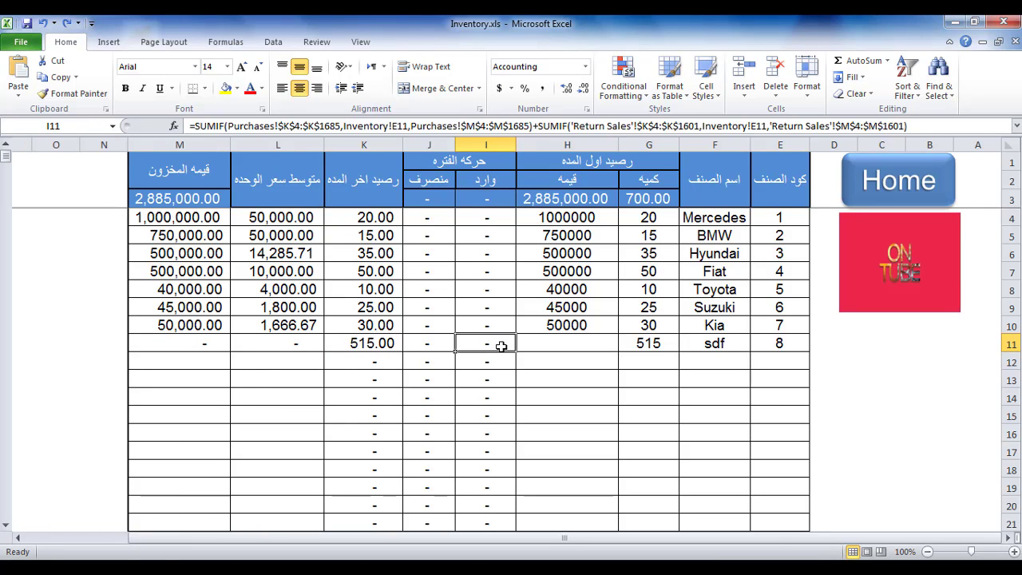
Step: Set the opening value of item sdf to 5151 in cell H11
left_click(533, 346)
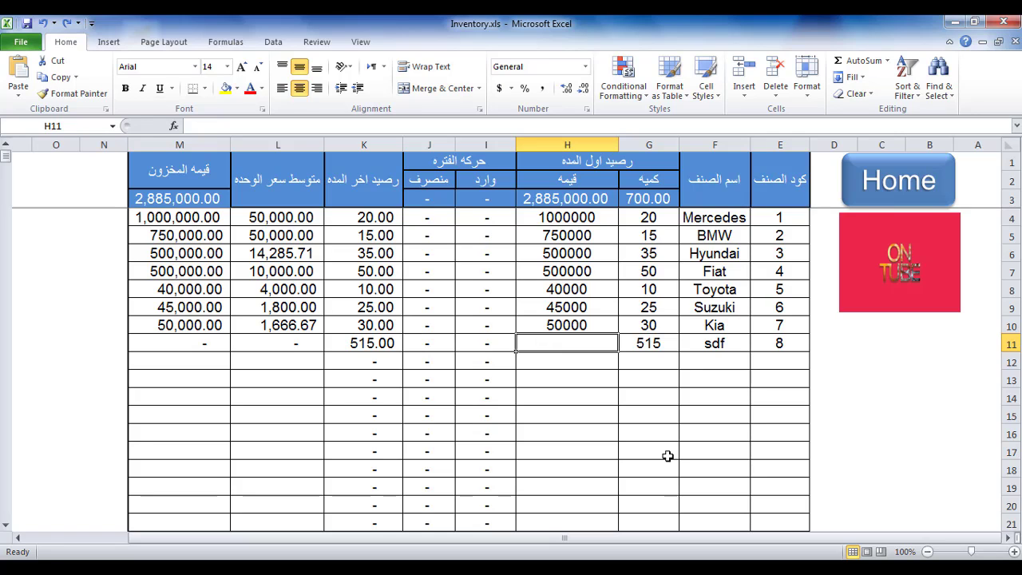
type("5151")
key("Return")
key("Up")
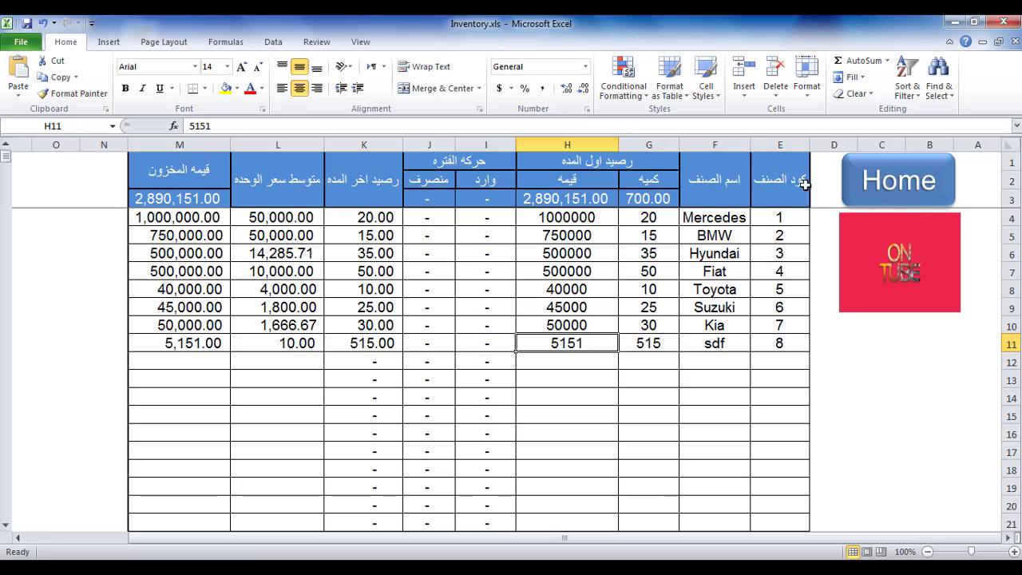
Step: Set every cell of the Inventory sheet to Hidden as well as Locked in the cell protection format
left_click(1011, 144)
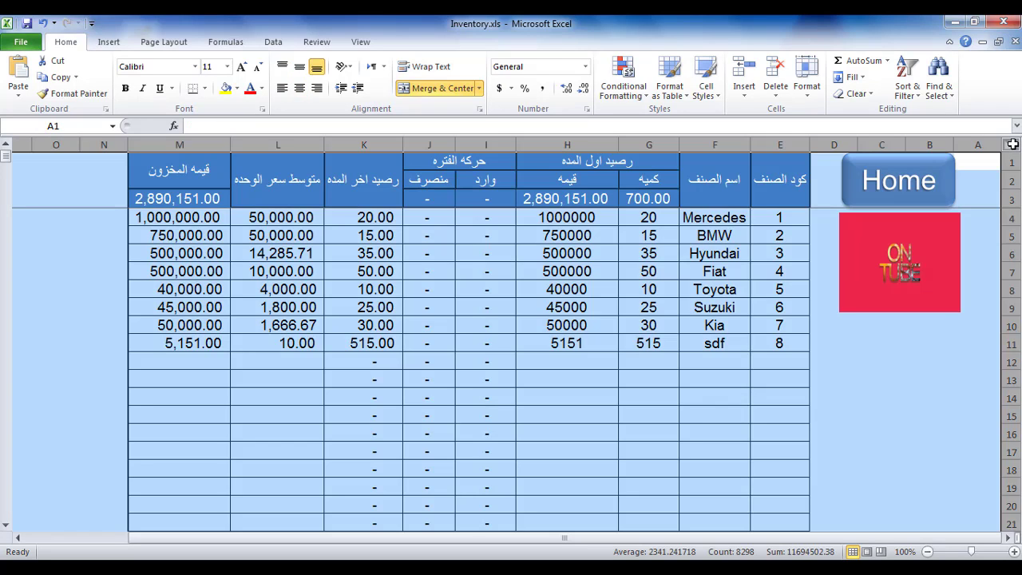
right_click(264, 302)
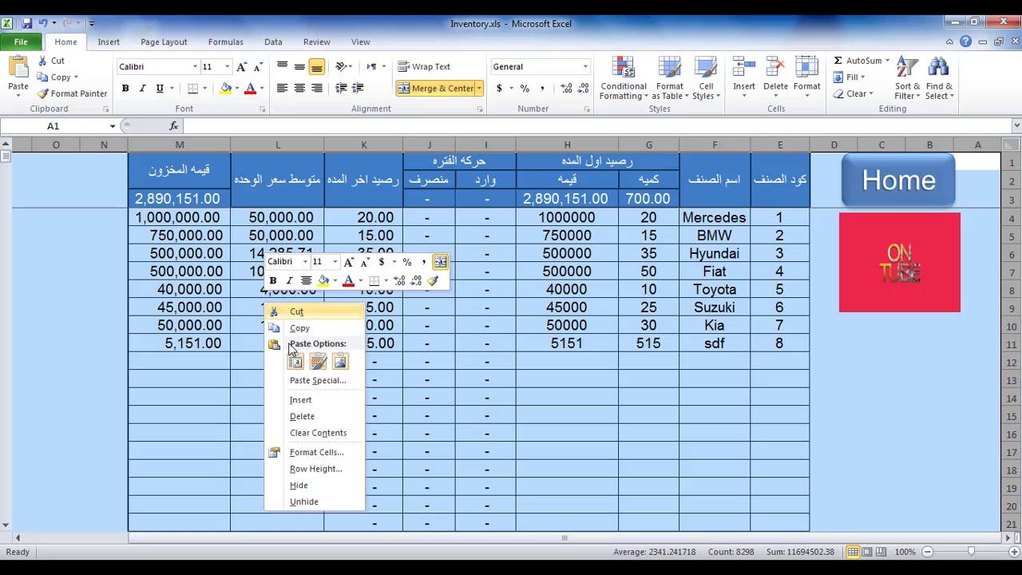
left_click(317, 452)
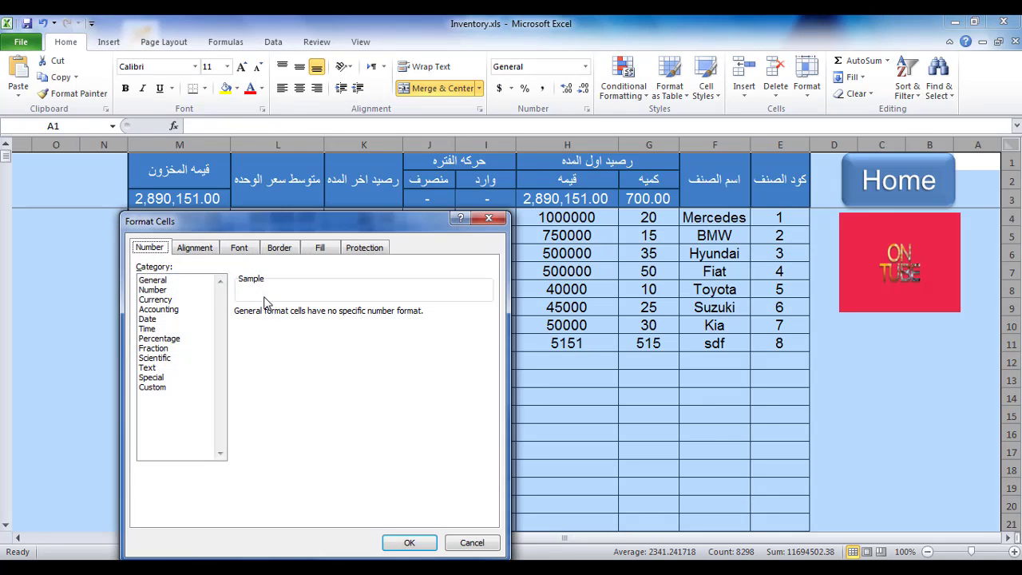
left_click_drag(247, 219, 275, 136)
left_click(404, 167)
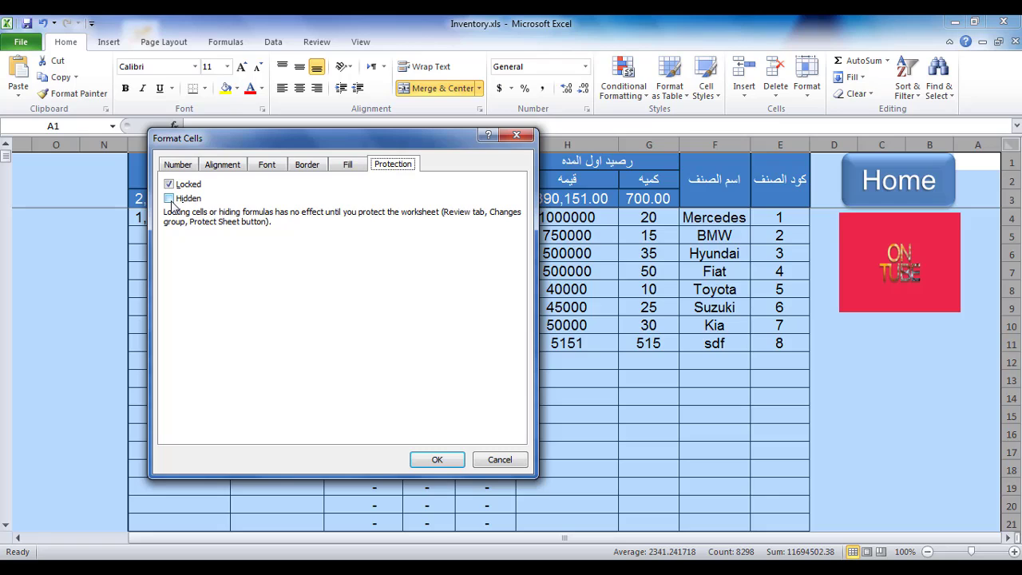
left_click(169, 199)
left_click(456, 463)
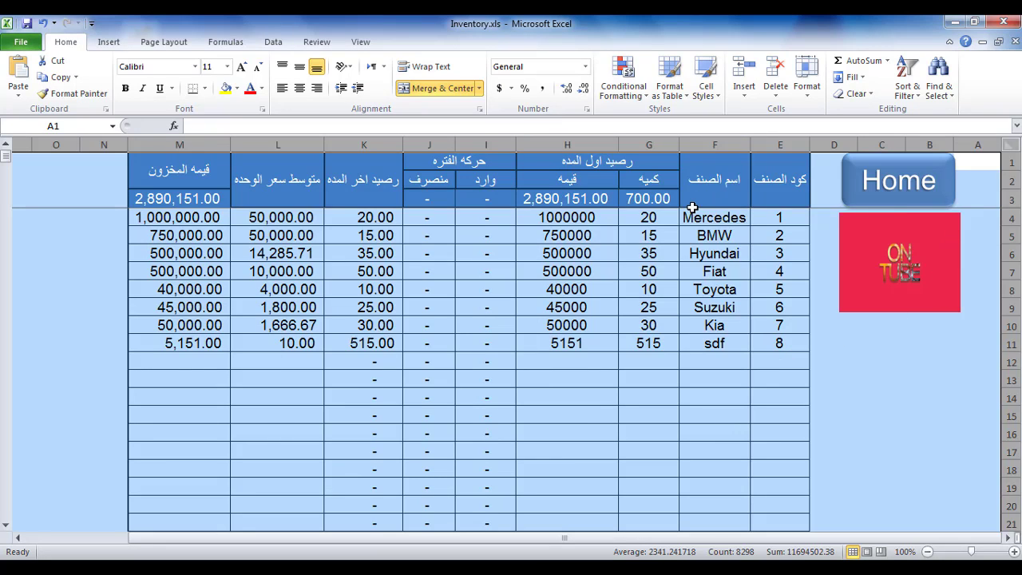
Step: Protect the sheet without a password, allowing users to select locked and unlocked cells
left_click(452, 266)
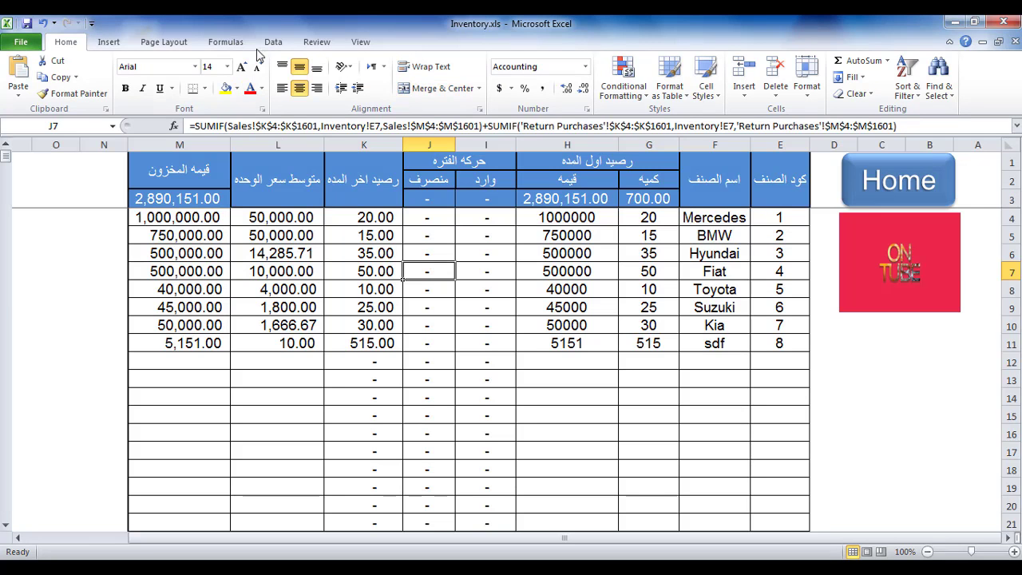
left_click(316, 41)
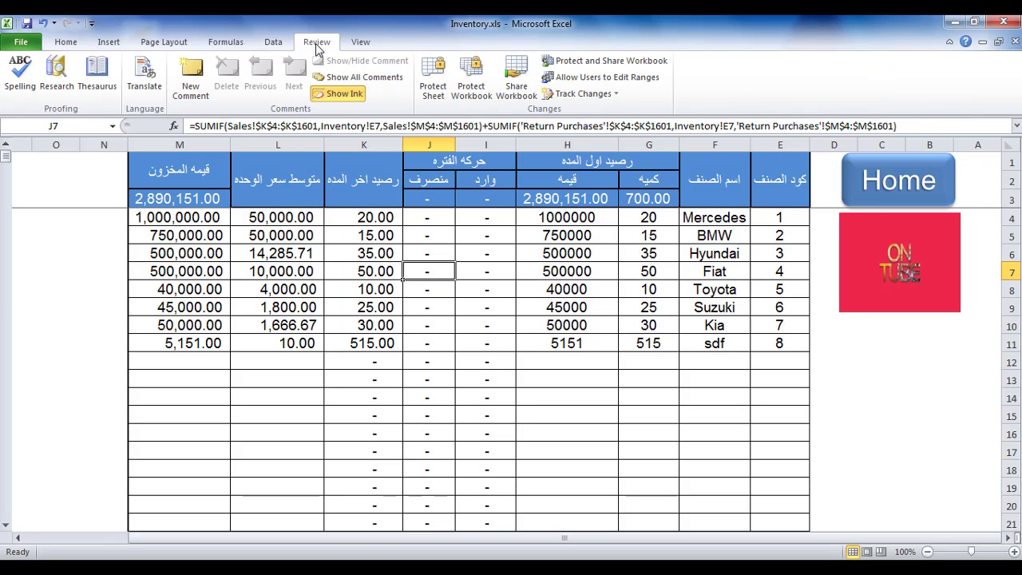
left_click(433, 90)
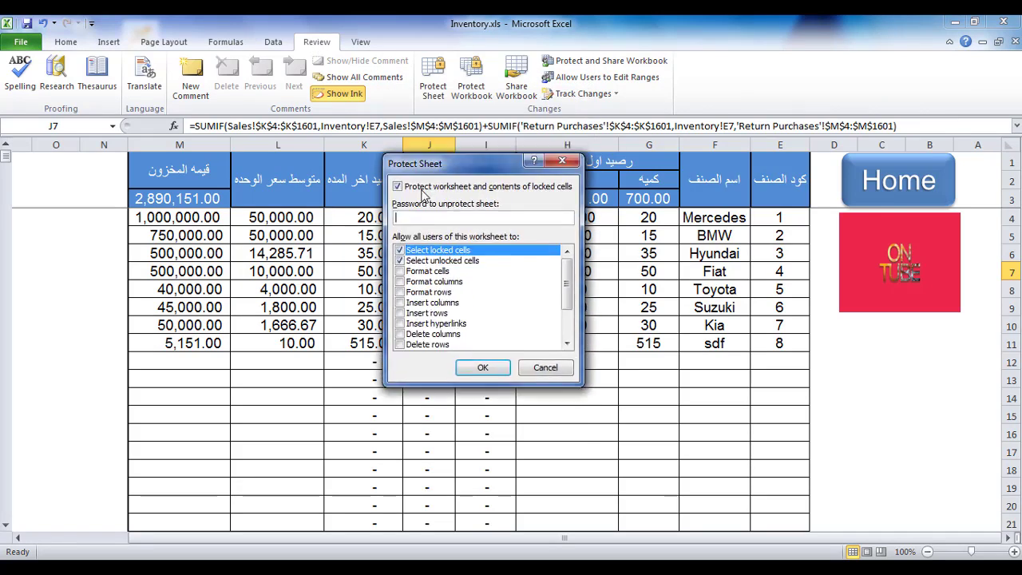
left_click_drag(424, 167, 395, 207)
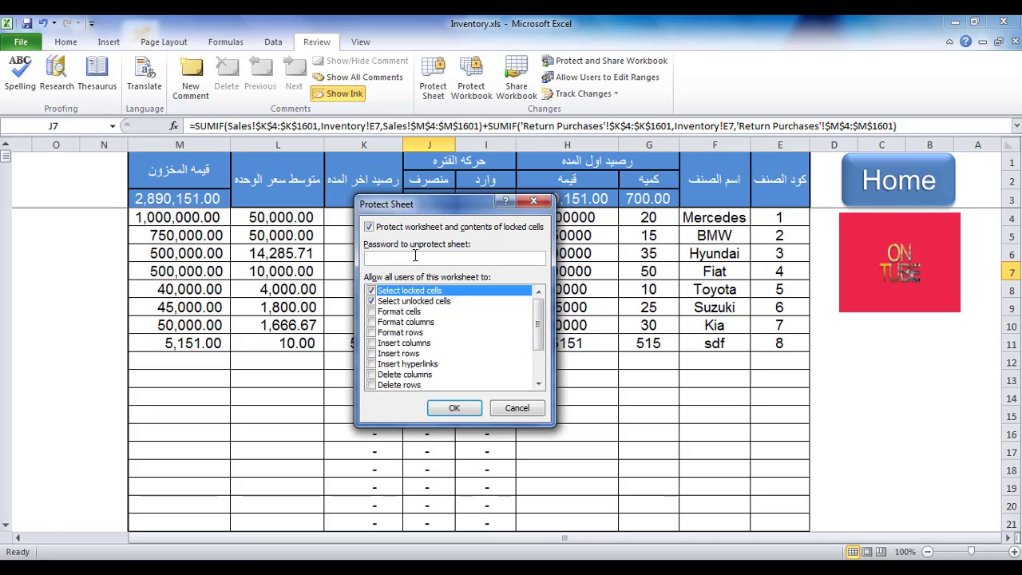
left_click(452, 407)
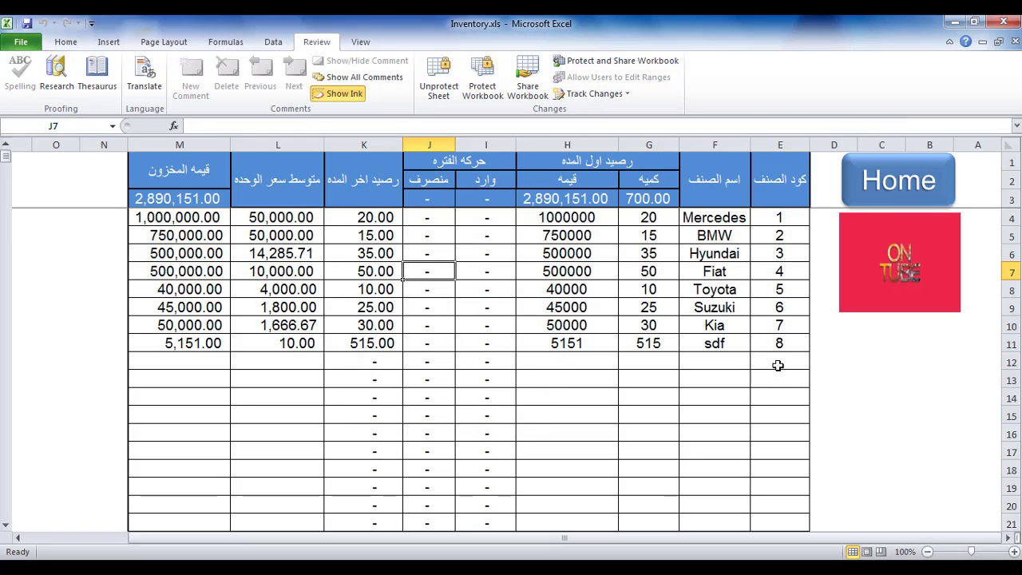
Step: Try to edit cells E12 and F12 on the protected sheet, and remove the sheet protection
left_click(777, 365)
double_click(778, 364)
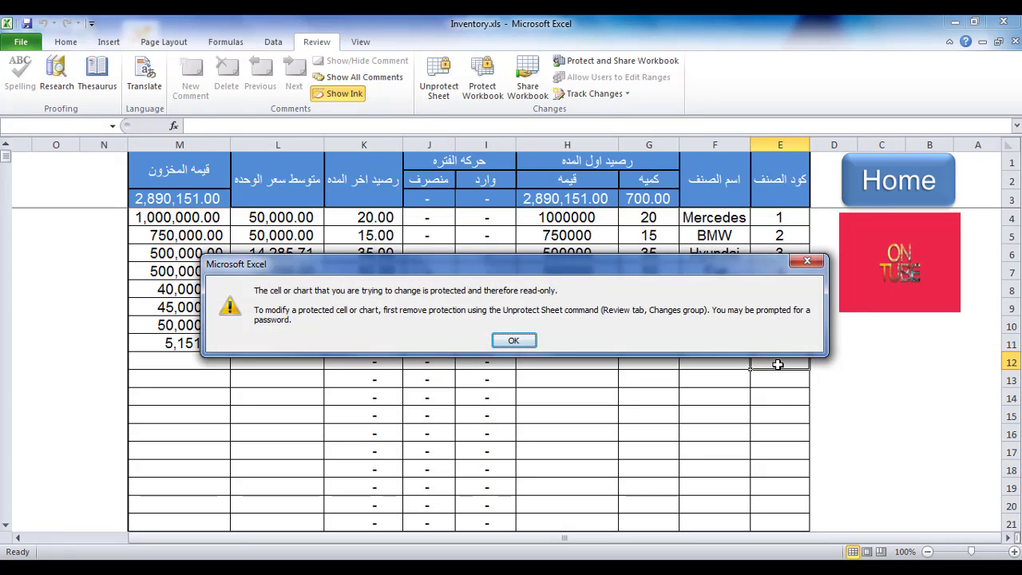
key("Return")
key("Left")
key("d")
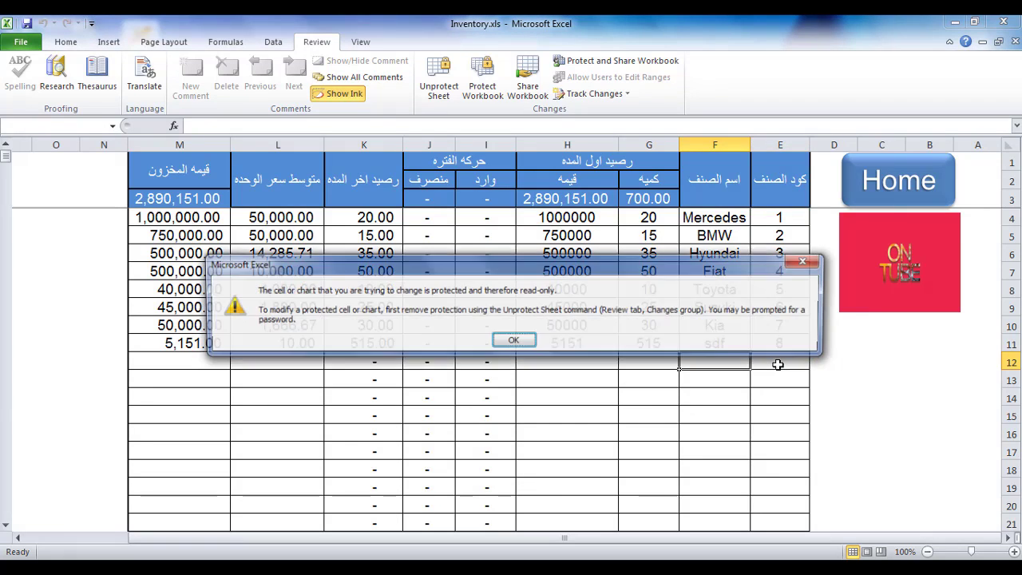
key("Return")
key("Left")
key("Left")
key("Left")
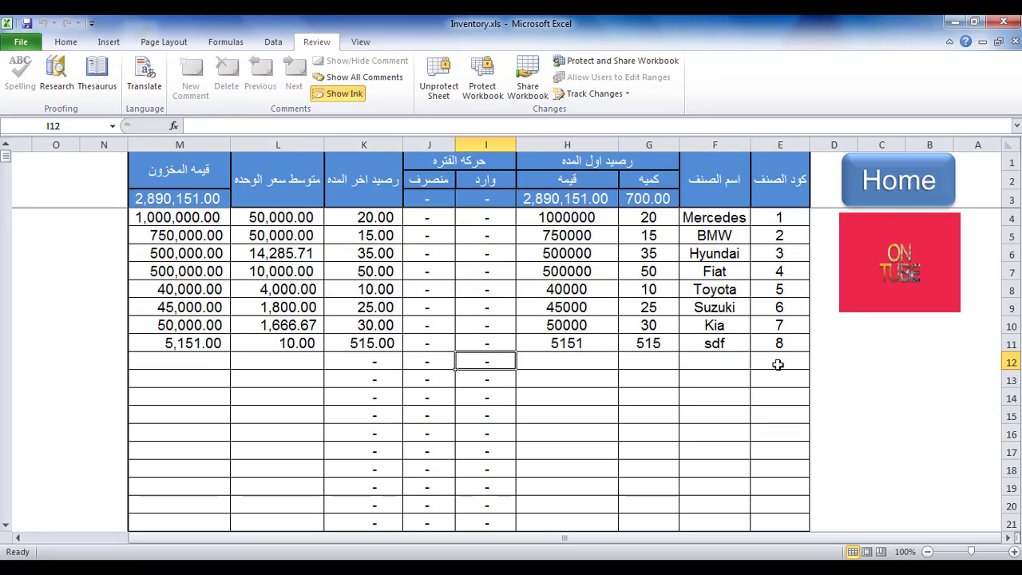
key("Right")
key("Right")
key("Right")
key("Right")
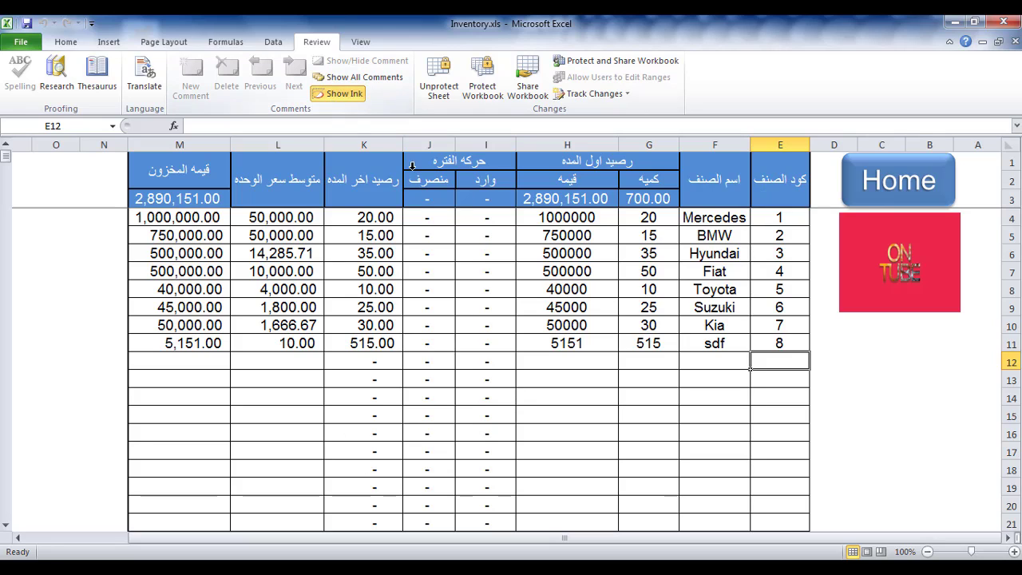
left_click(436, 95)
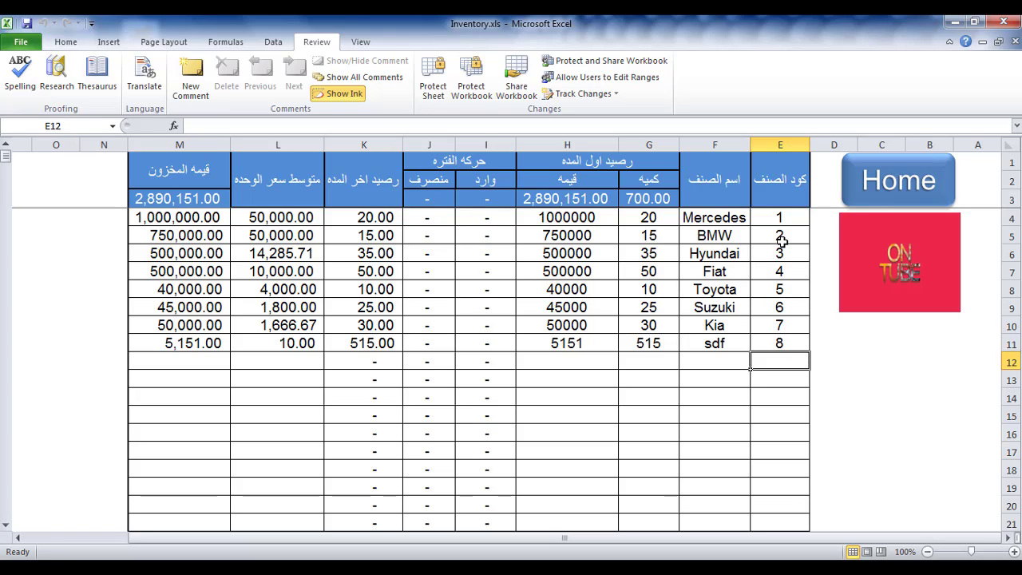
Step: Turn off Locked and Hidden for the input columns E to H, from row 4 down to the last sheet row
left_click_drag(779, 215, 617, 212)
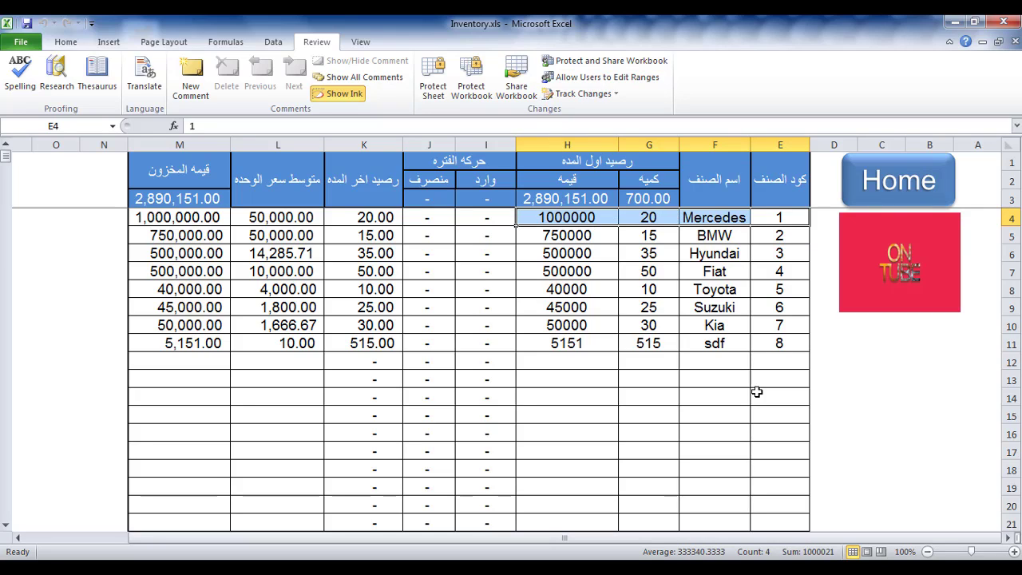
key("ctrl+shift+Down")
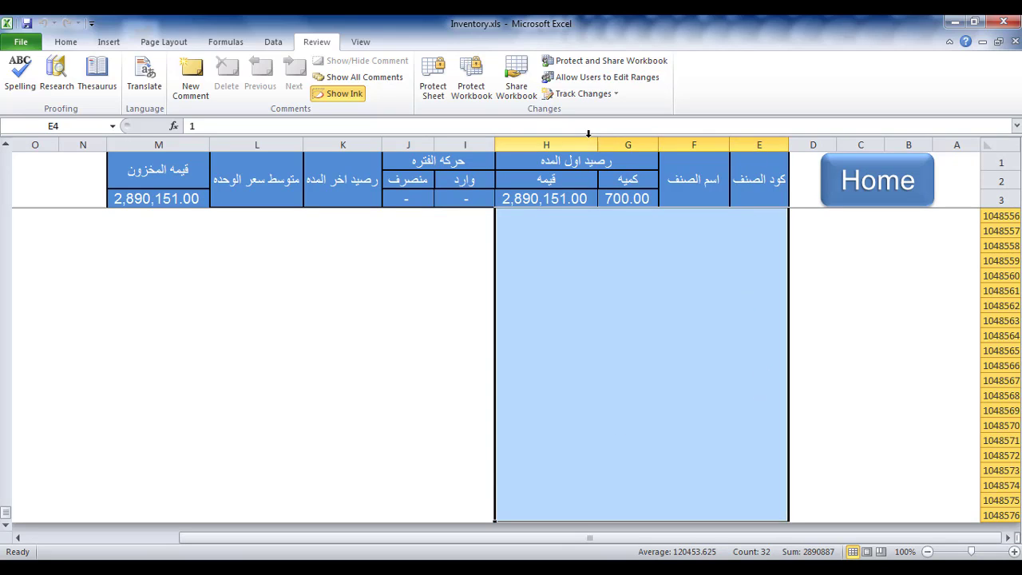
right_click(634, 284)
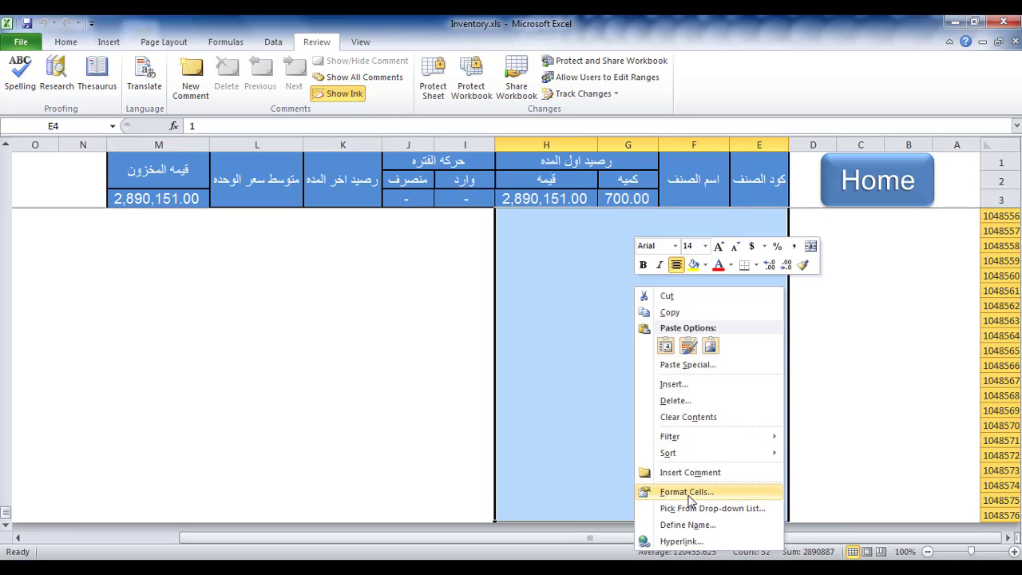
left_click(688, 492)
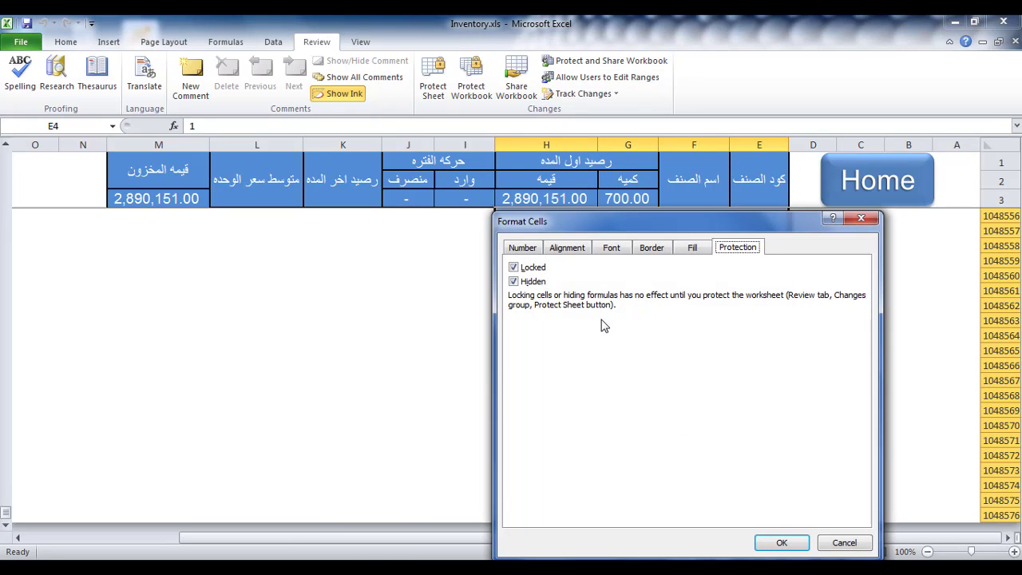
left_click(524, 271)
left_click_drag(542, 222, 523, 167)
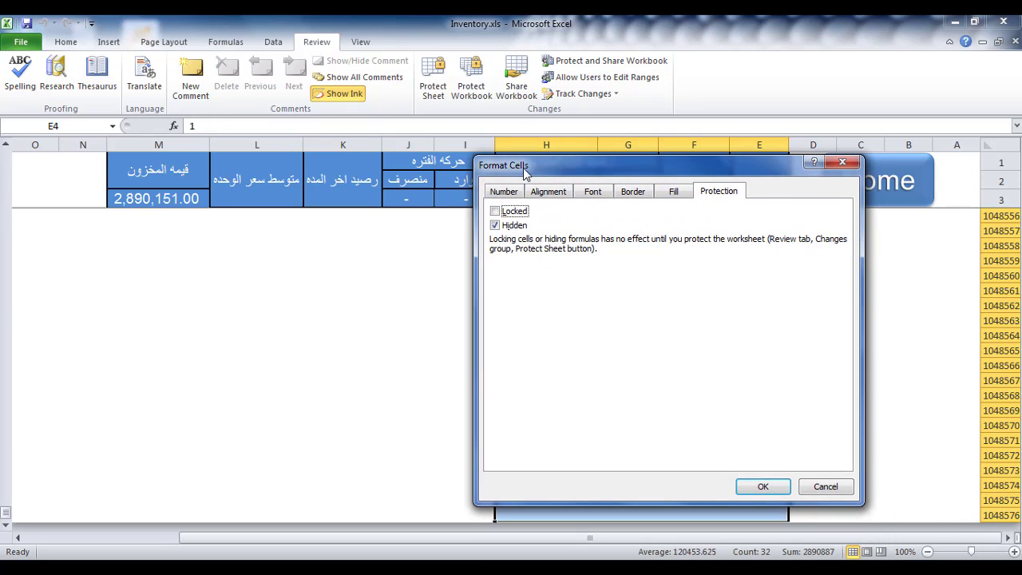
left_click(500, 230)
left_click(769, 486)
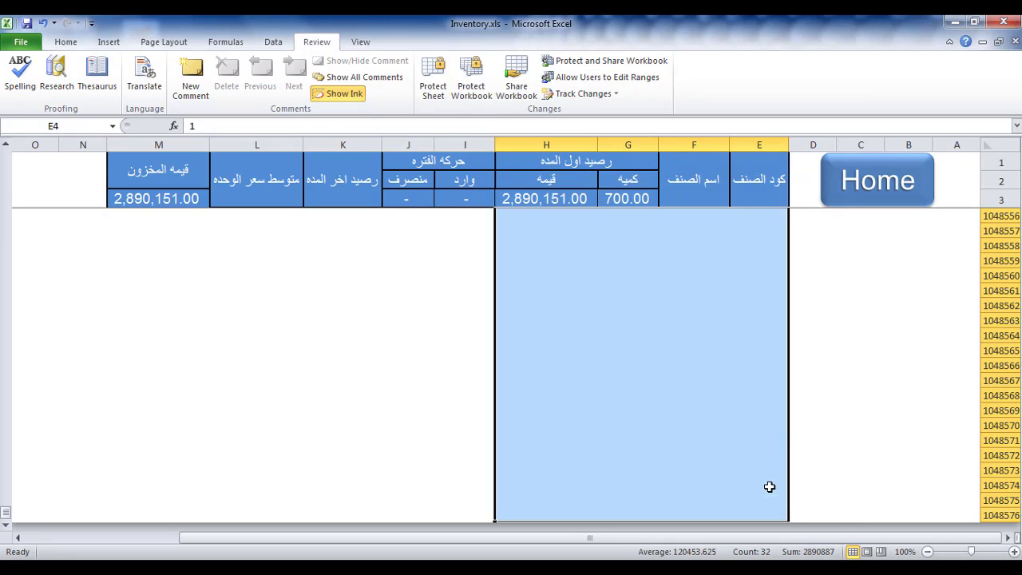
Step: Return from the end of the sheet to the last filled item code in column E and show the item list
scroll(735, 352, "up", 17)
scroll(735, 351, "up", 1)
left_click(736, 352)
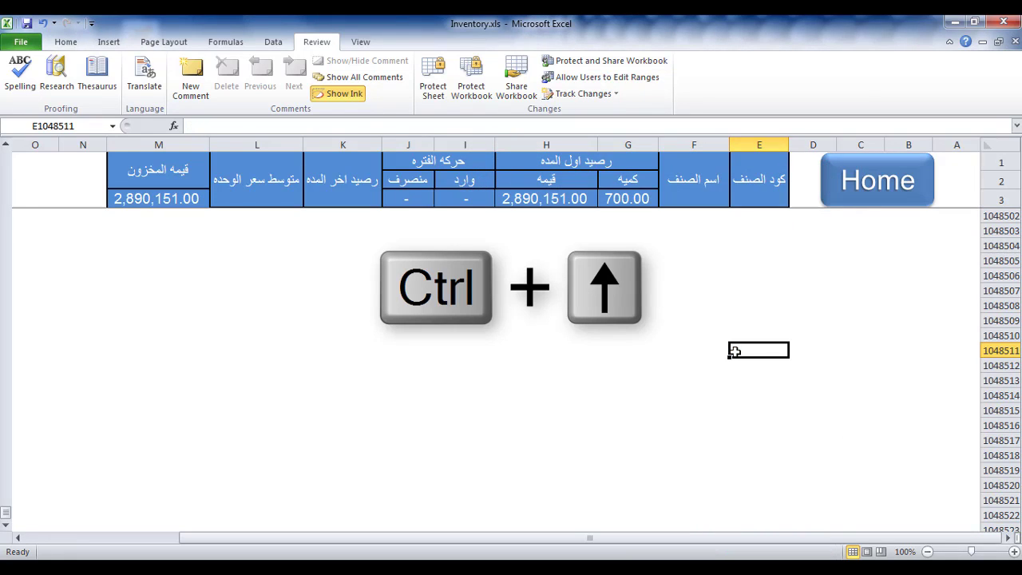
key("ctrl+Up")
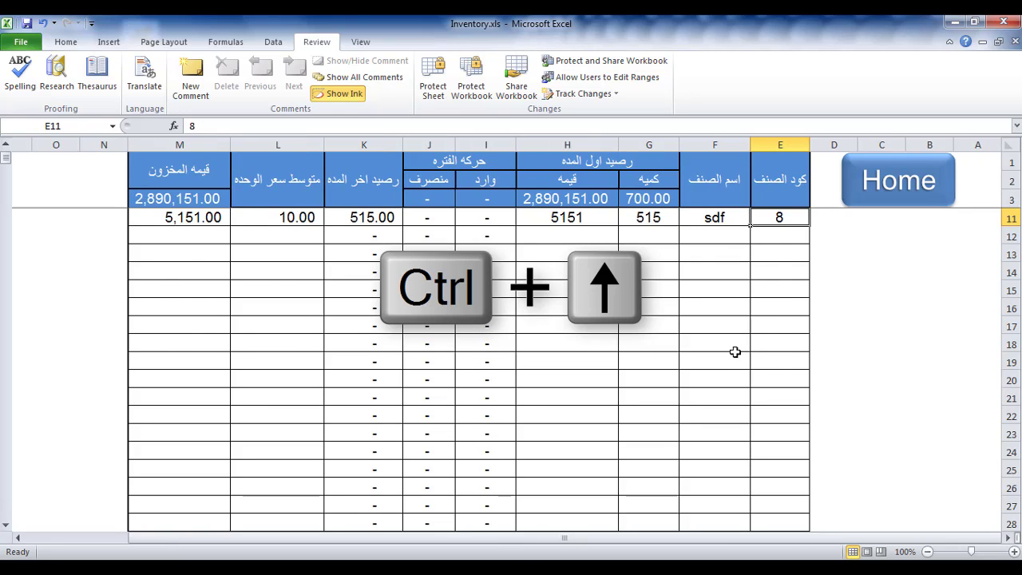
scroll(735, 352, "up", 3)
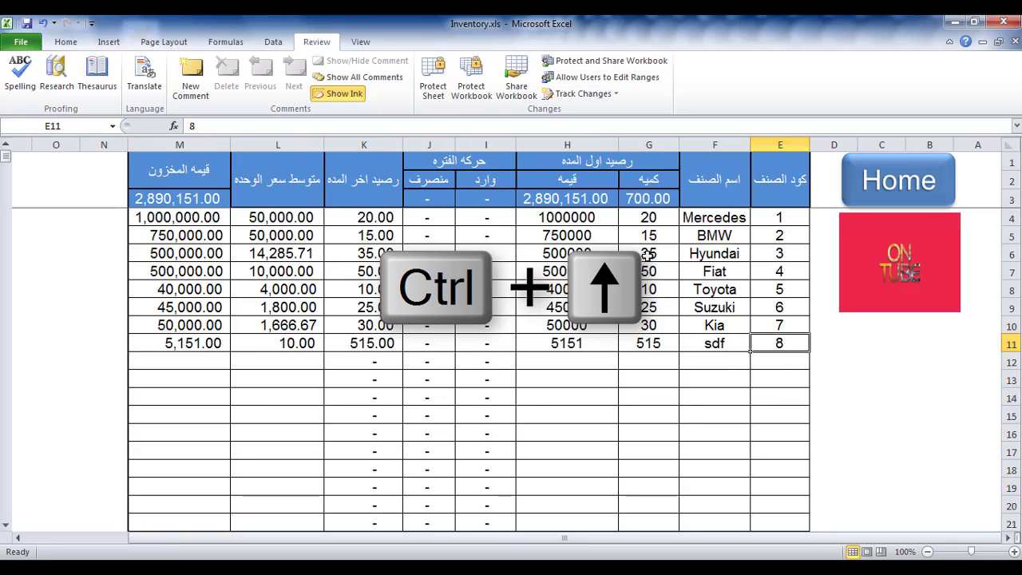
left_click(728, 221)
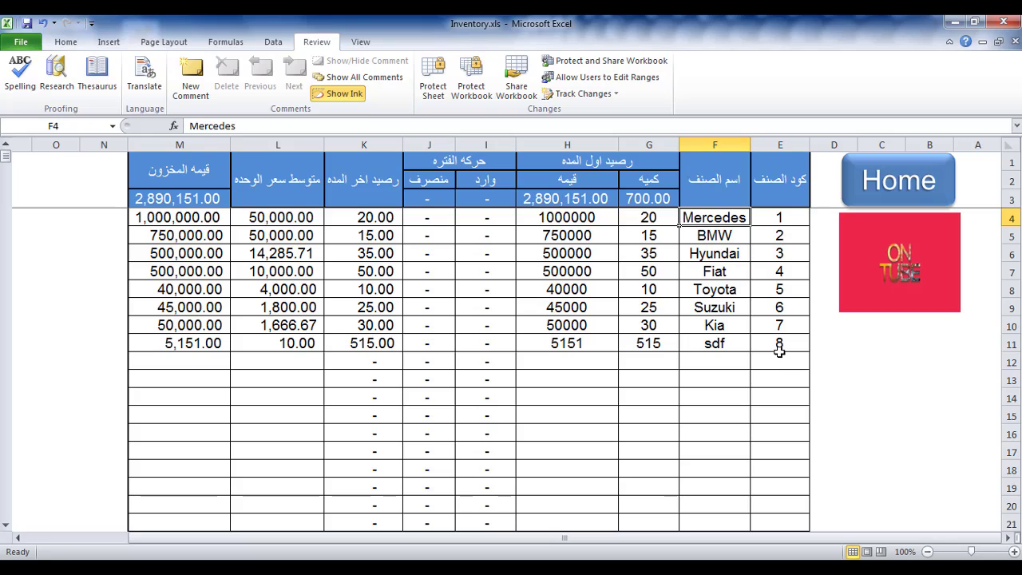
key("shift+Left")
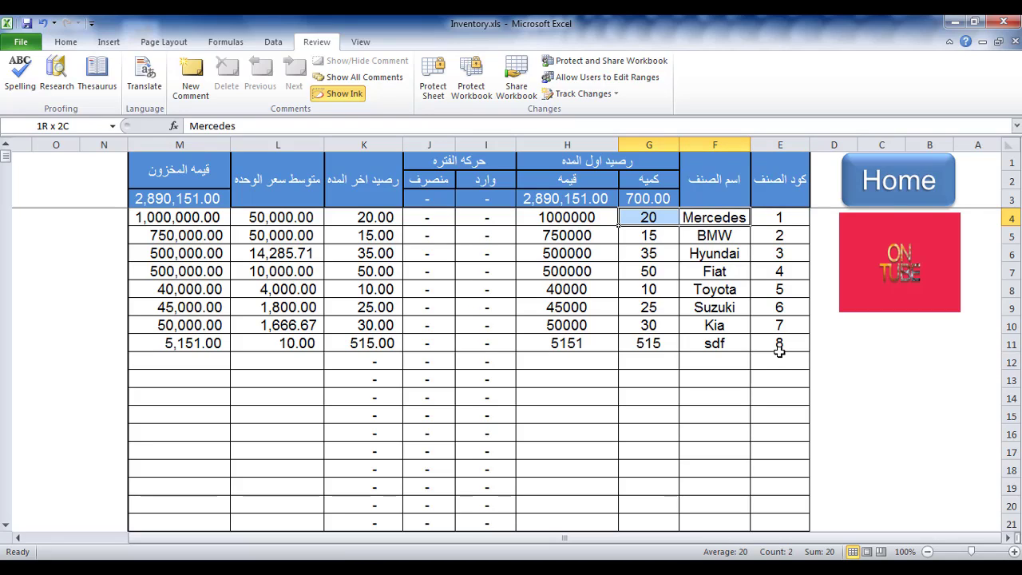
key("shift+Left")
key("shift+Left")
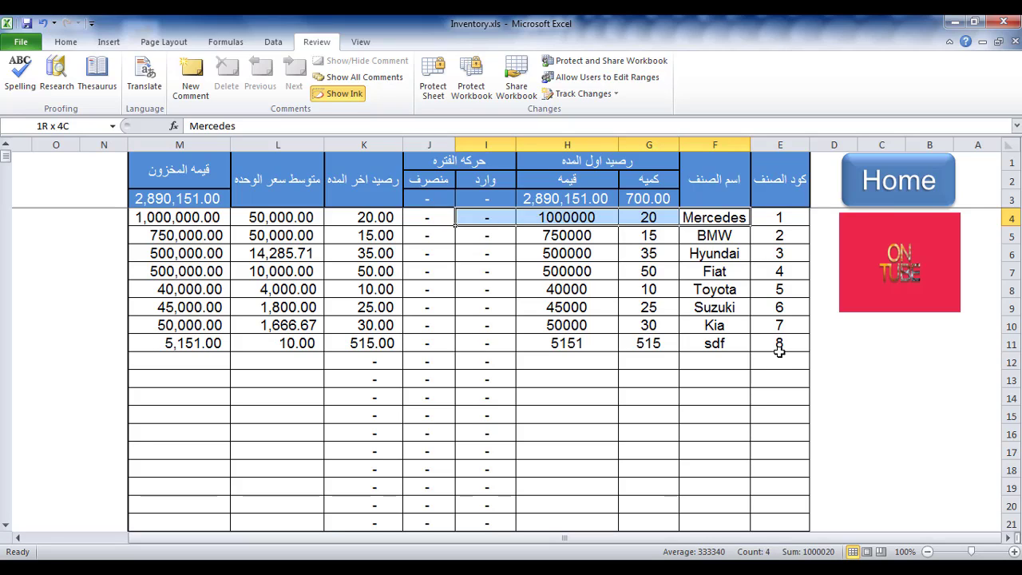
key("shift+Down")
key("shift+Down")
key("shift+Down")
key("shift+Down")
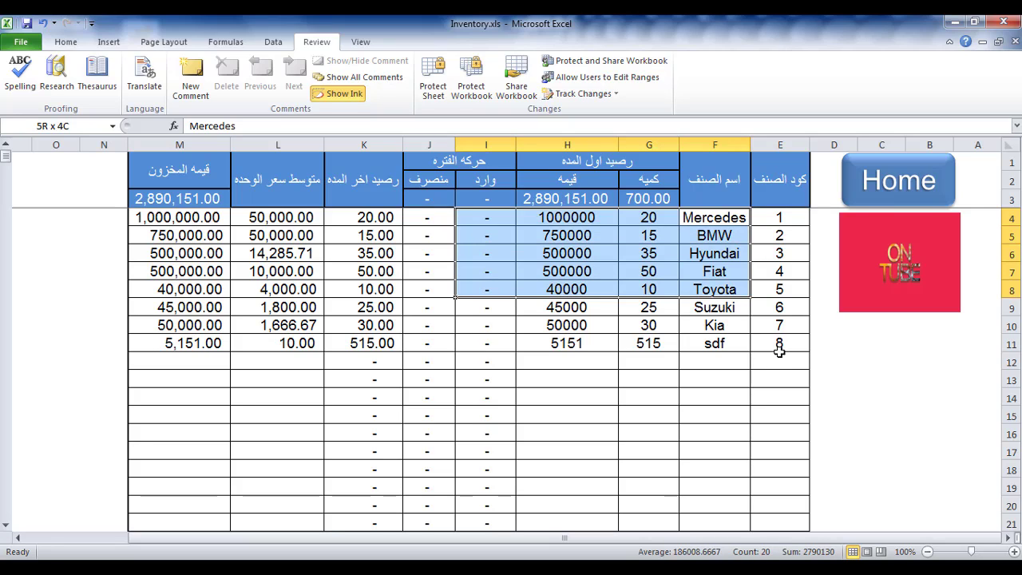
key("shift+Right")
key("shift+Right")
key("shift+Right")
key("shift+Right")
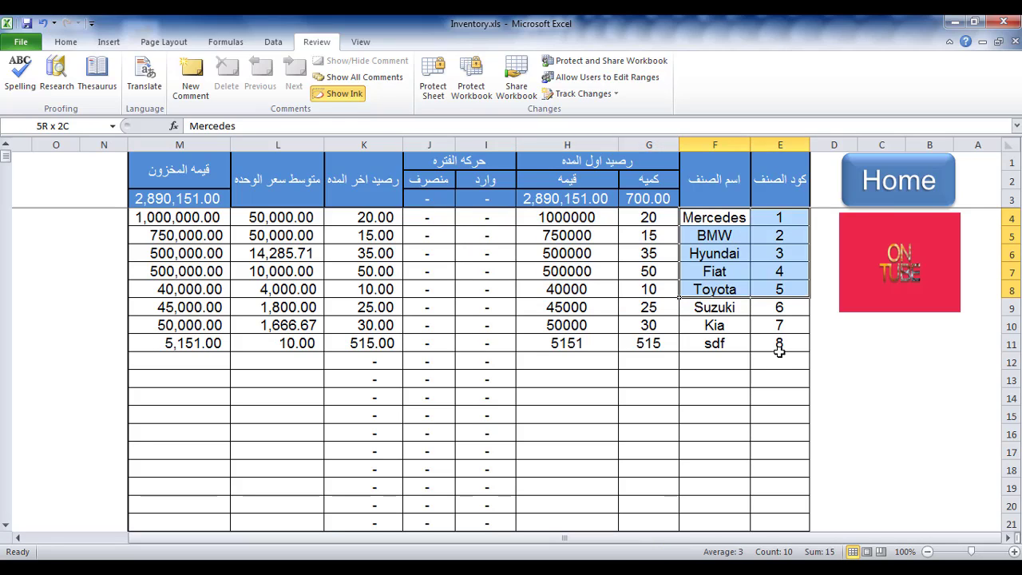
key("shift+Left")
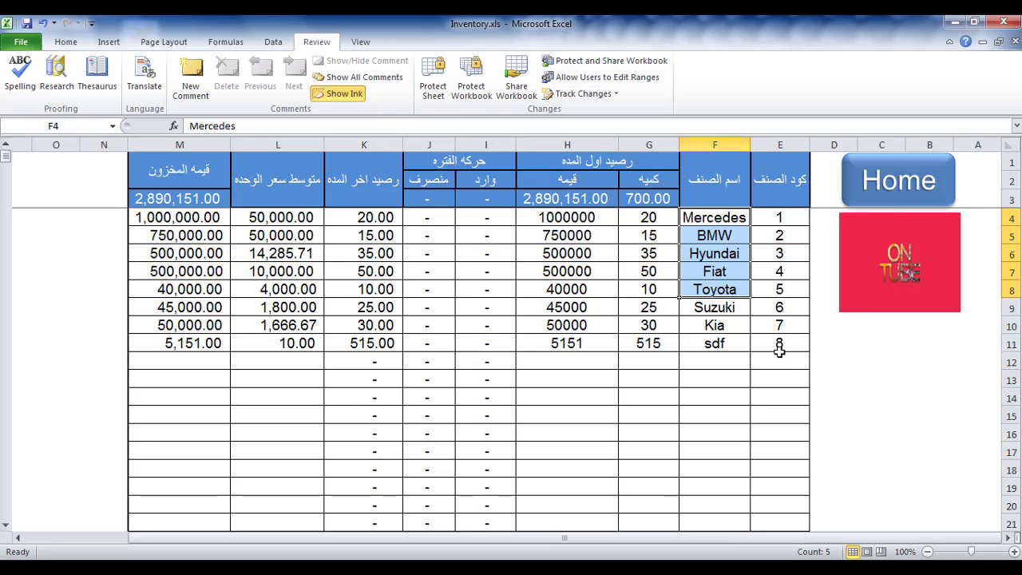
key("ctrl+Down")
key("ctrl+Down")
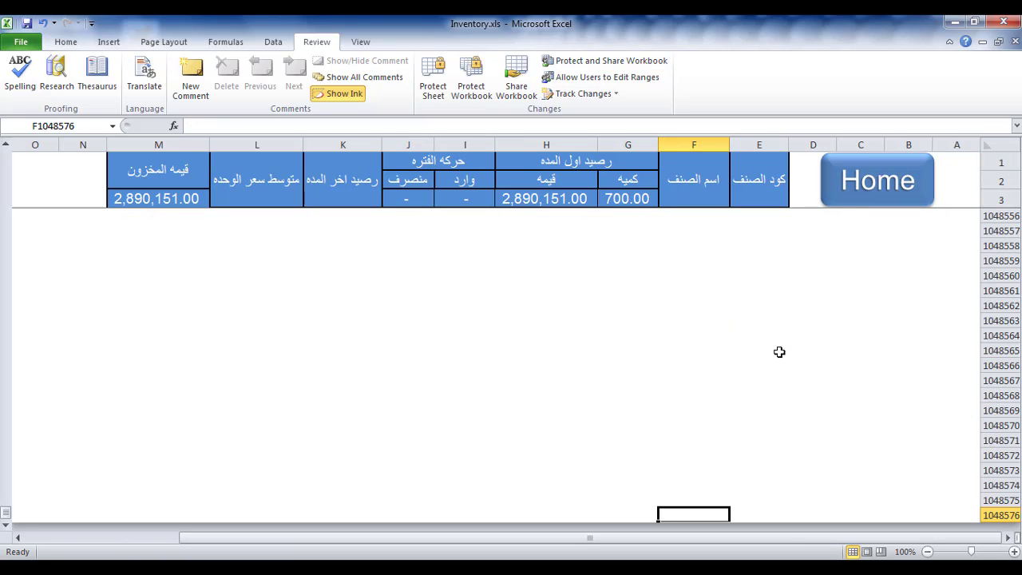
key("Left")
key("Left")
key("Left")
key("Left")
key("Left")
key("Left")
key("Left")
key("Left")
key("Left")
key("Left")
key("Left")
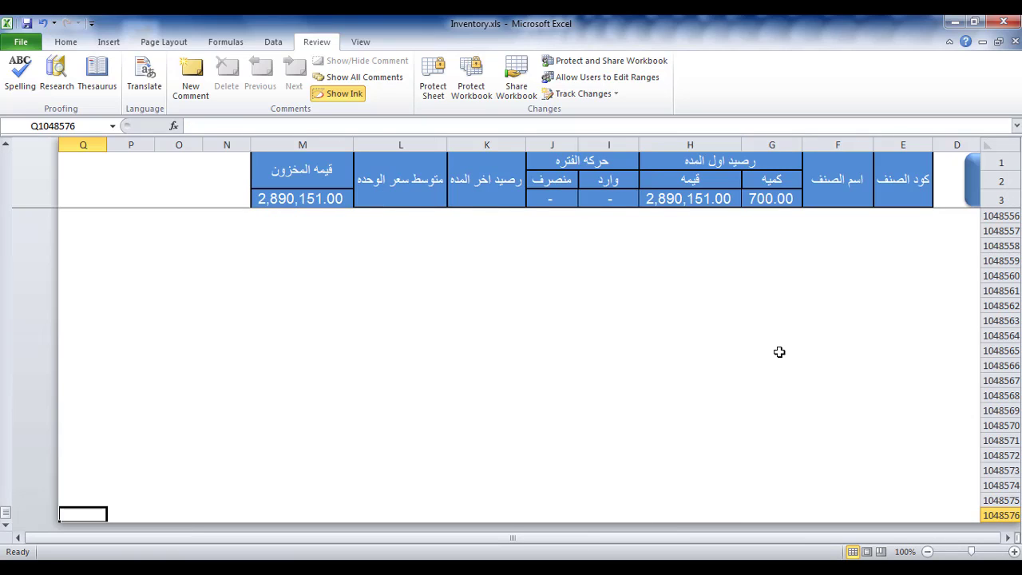
key("Home")
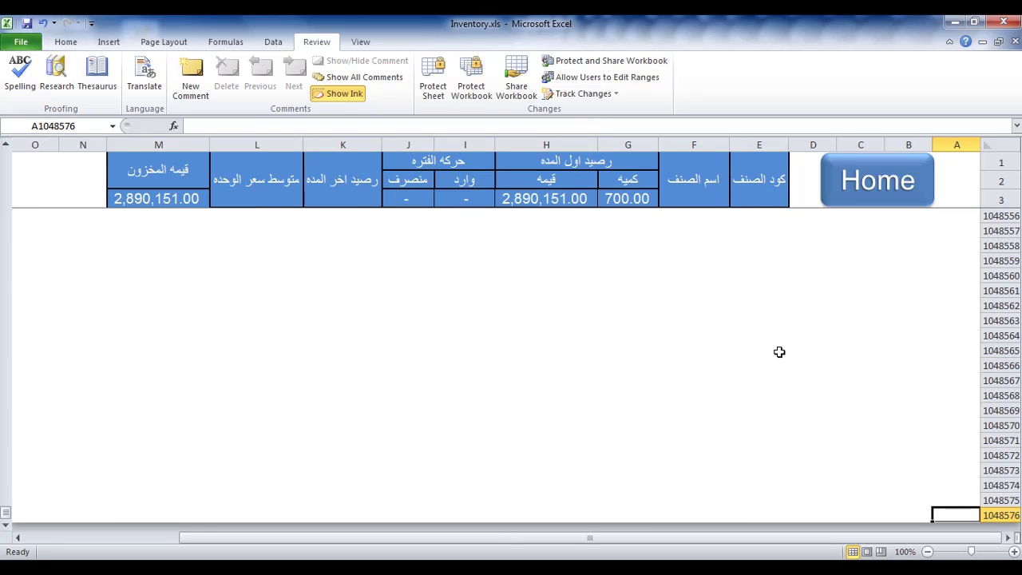
key("Left")
key("ctrl+Up")
key("Down")
key("Down")
key("Down")
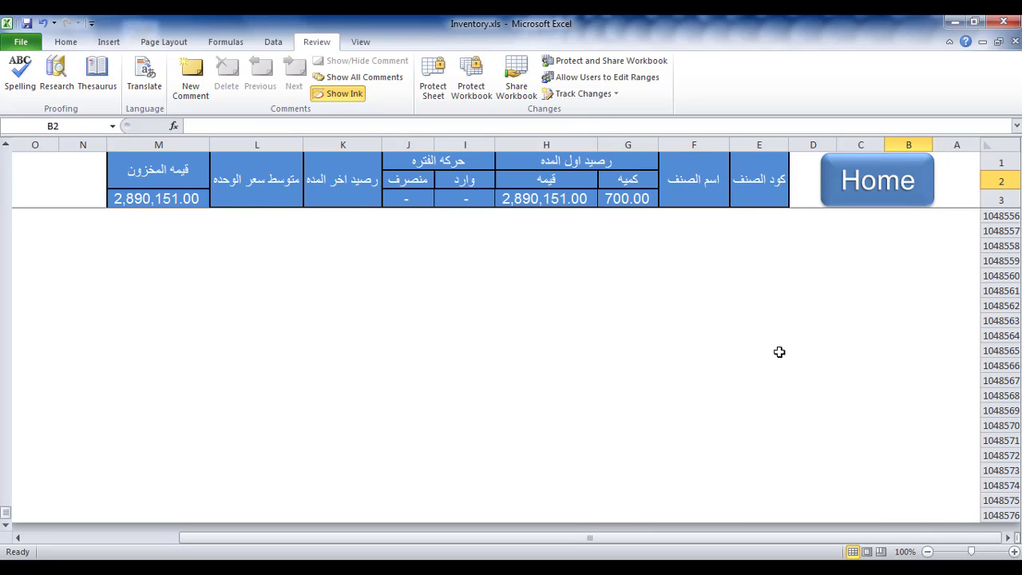
key("Left")
key("Down")
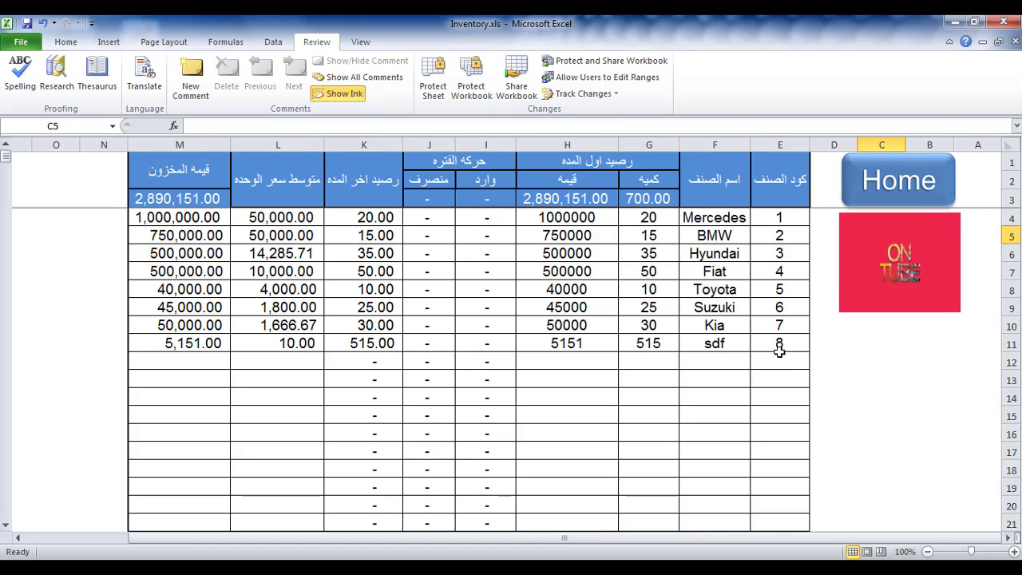
Step: Protect the Inventory sheet without a password, allowing selection of locked and unlocked cells
key("Left")
key("Left")
key("Left")
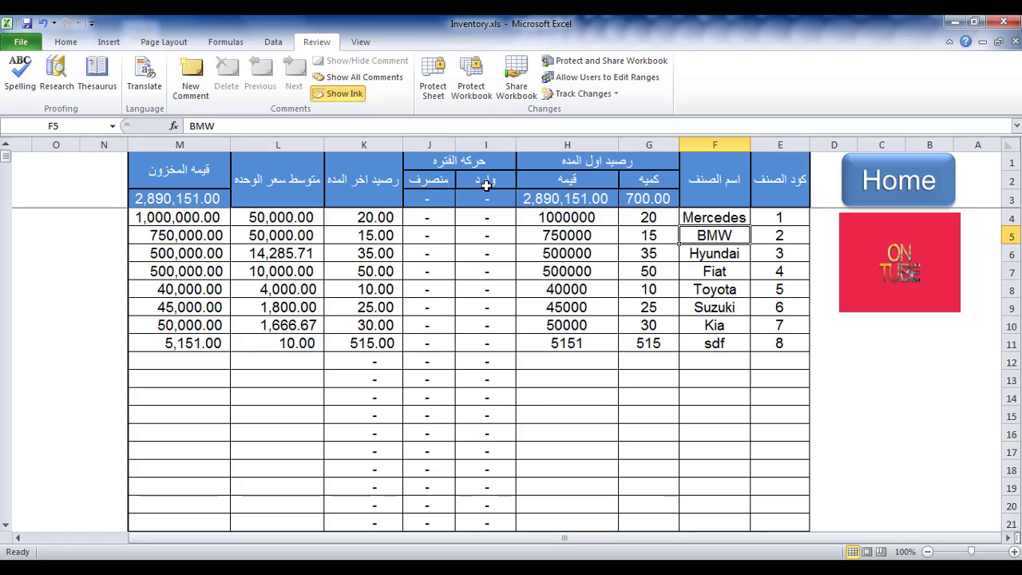
left_click(433, 80)
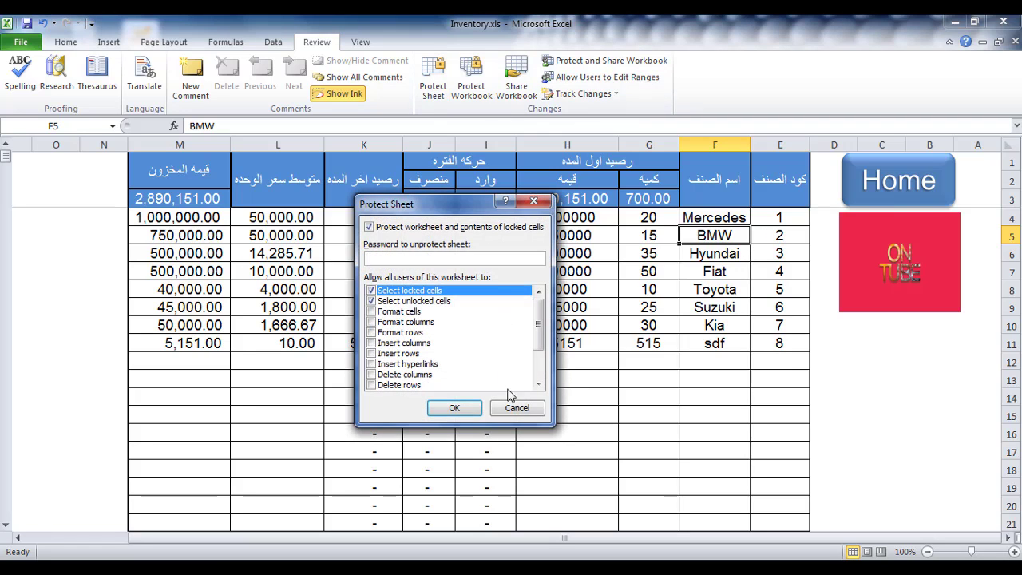
left_click(455, 407)
Step: Add item code 9 named fsdf in row 12 with an opening quantity of 51 and a value of 5151
left_click(775, 366)
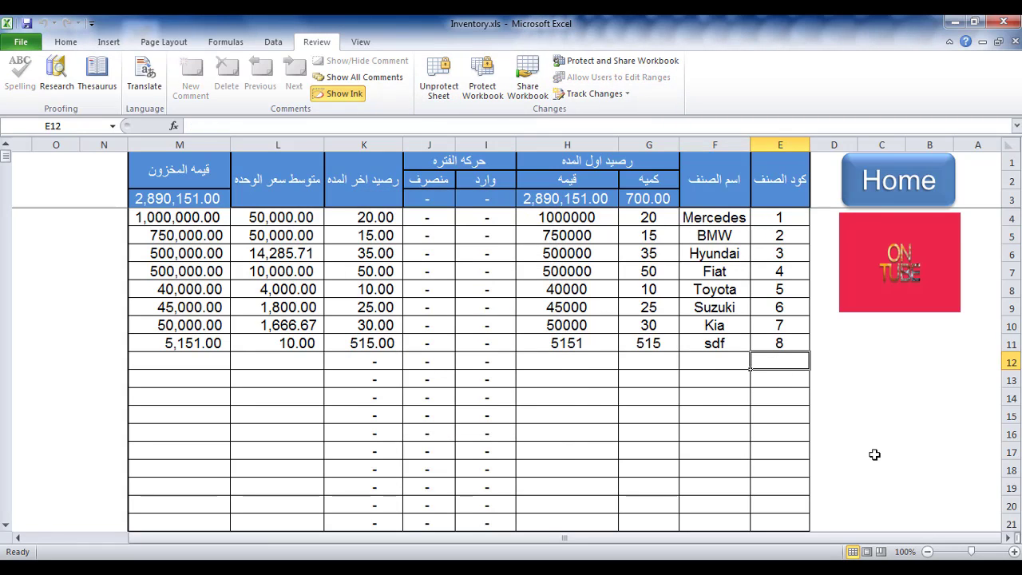
type("9")
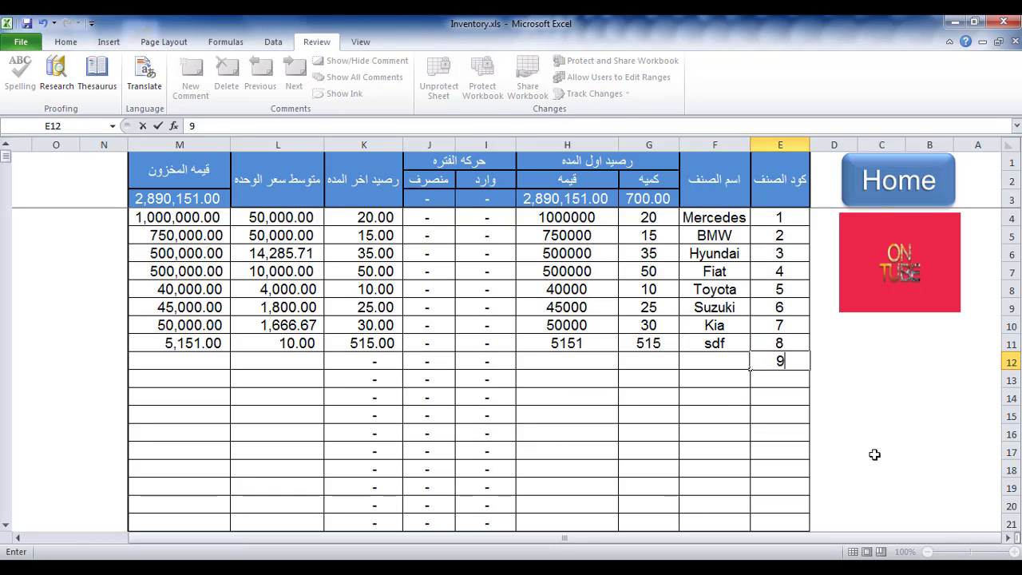
key("Tab")
type("fsdf")
key("Tab")
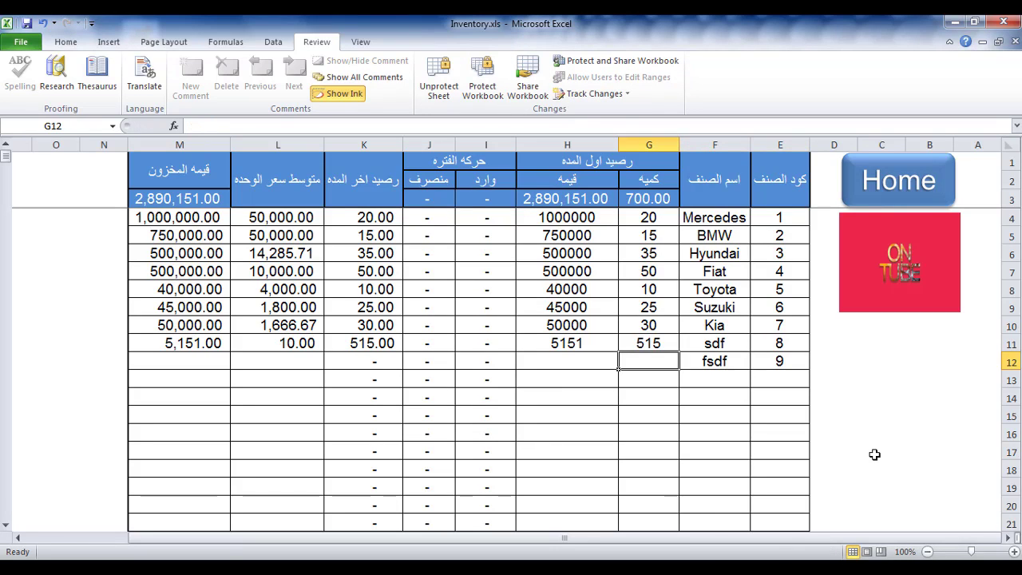
key("Tab")
key("shift+Tab")
key("shift+Tab")
key("Tab")
type("51")
key("Tab")
type("5151")
key("Tab")
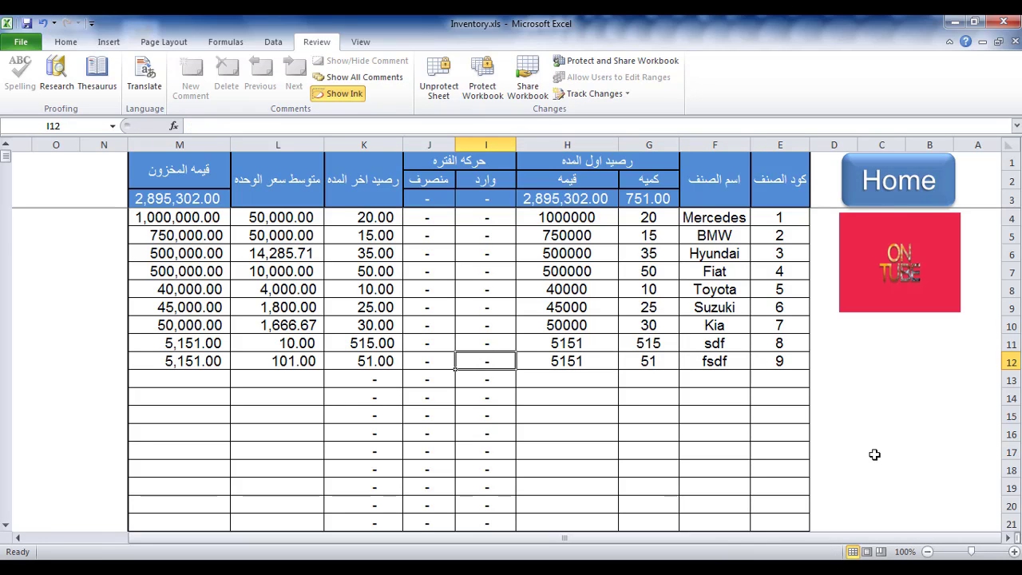
Step: Try to enter 5 in the protected period movement cells I12 and J12
key("5")
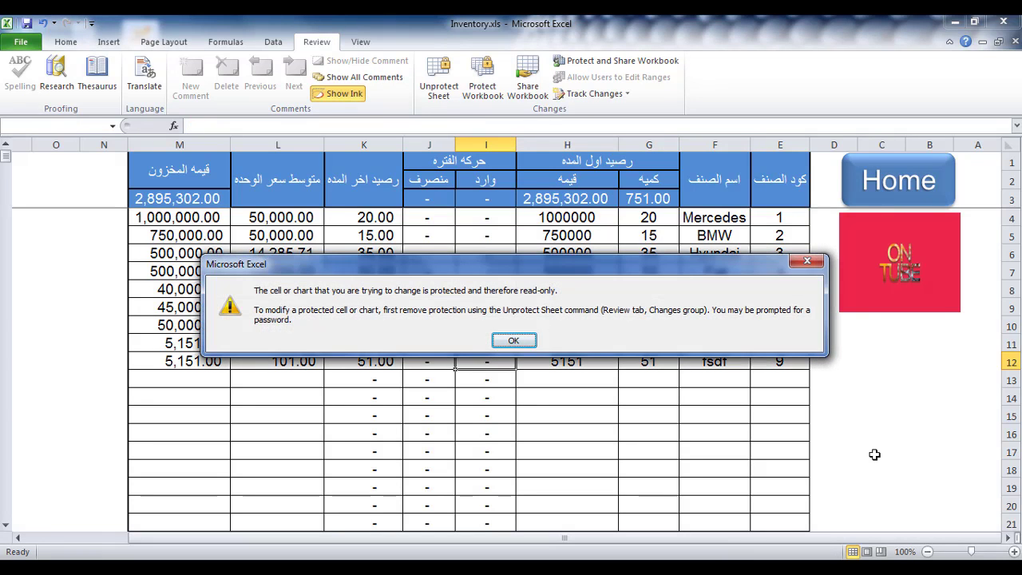
key("Return")
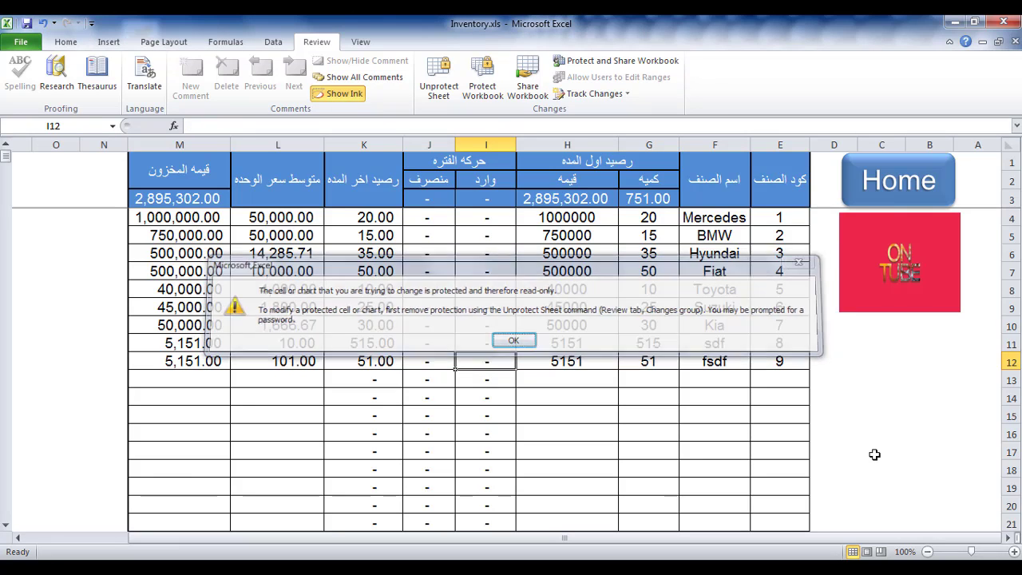
key("Tab")
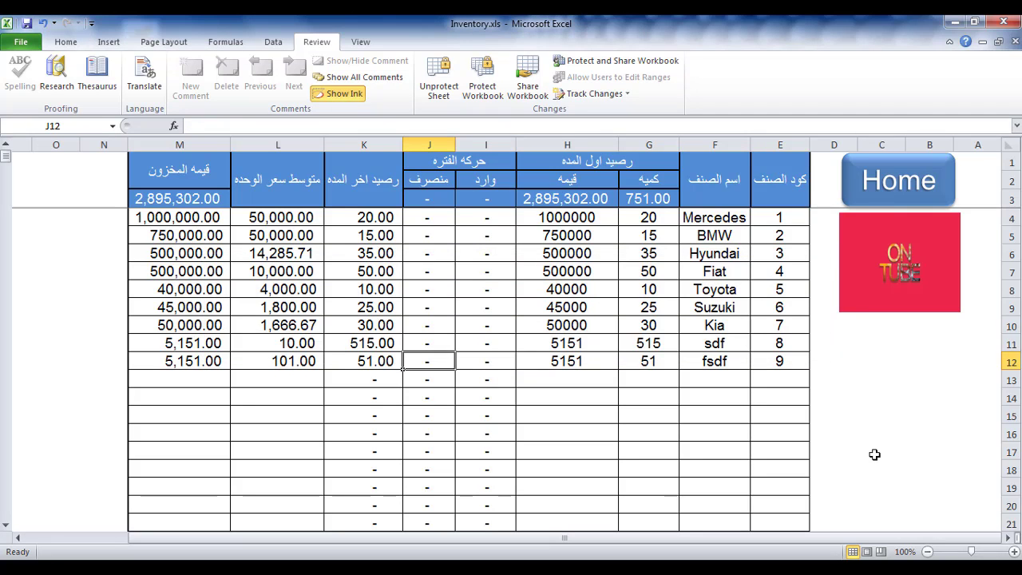
key("5")
key("Return")
Step: Check row 12 from G to K for visible cell contents or formulas, and try to edit the formula in K12
key("Right")
key("Right")
key("Right")
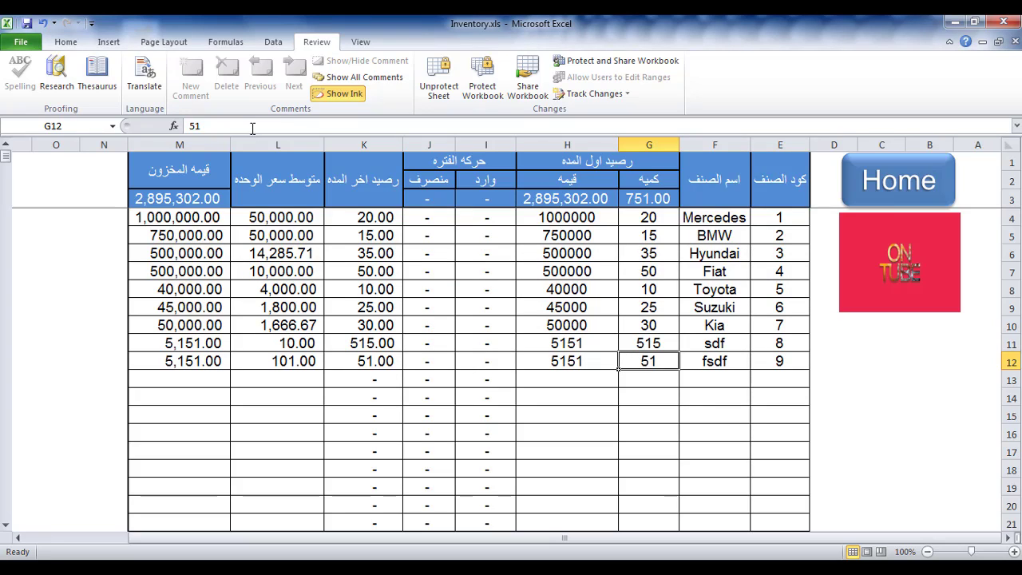
left_click(559, 363)
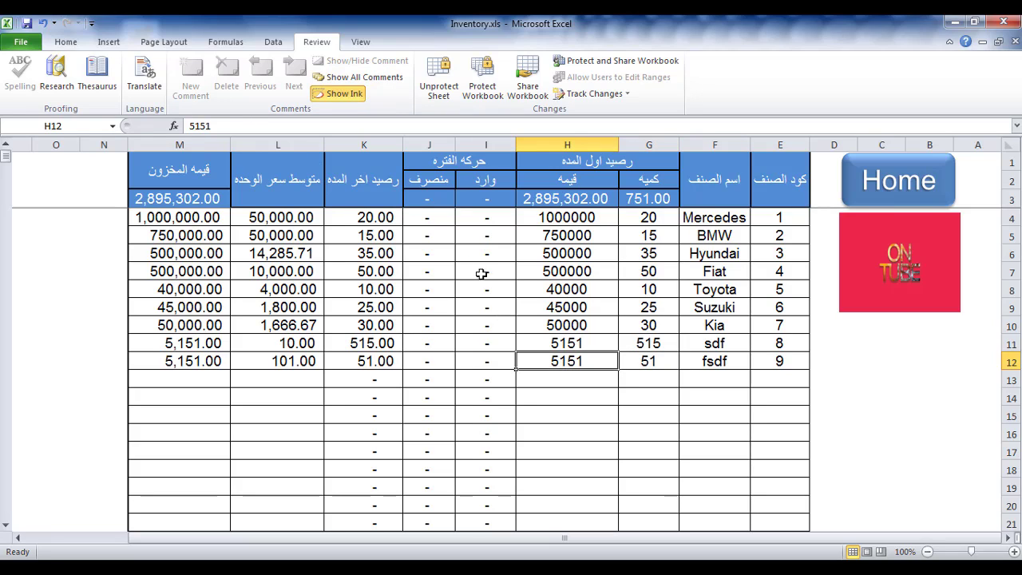
left_click(489, 356)
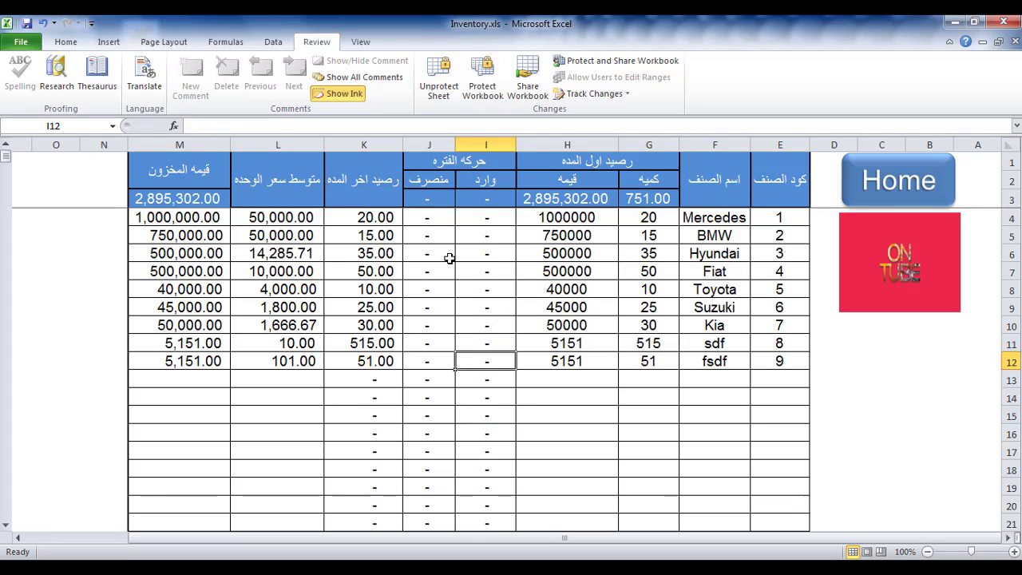
left_click(441, 357)
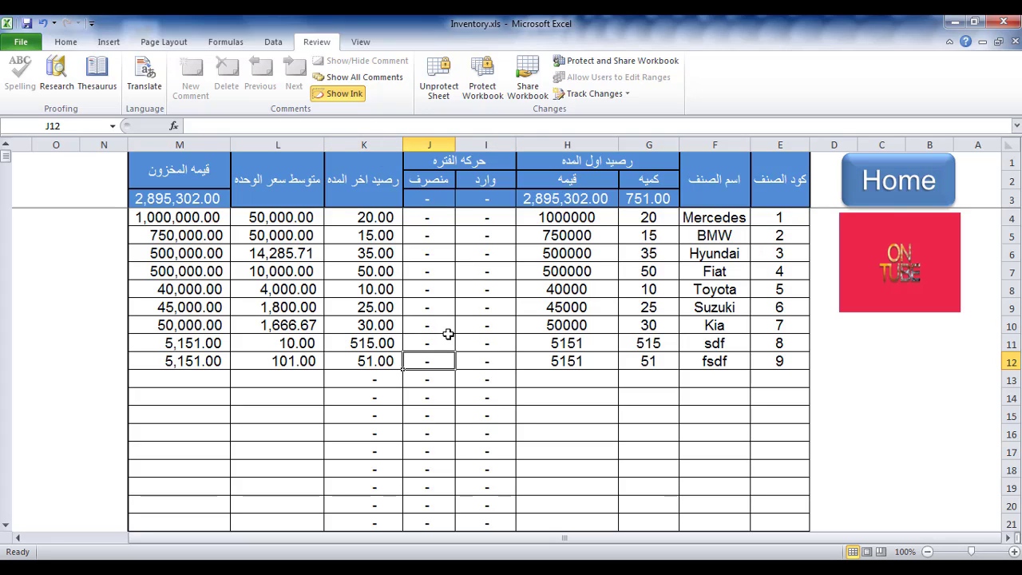
key("Left")
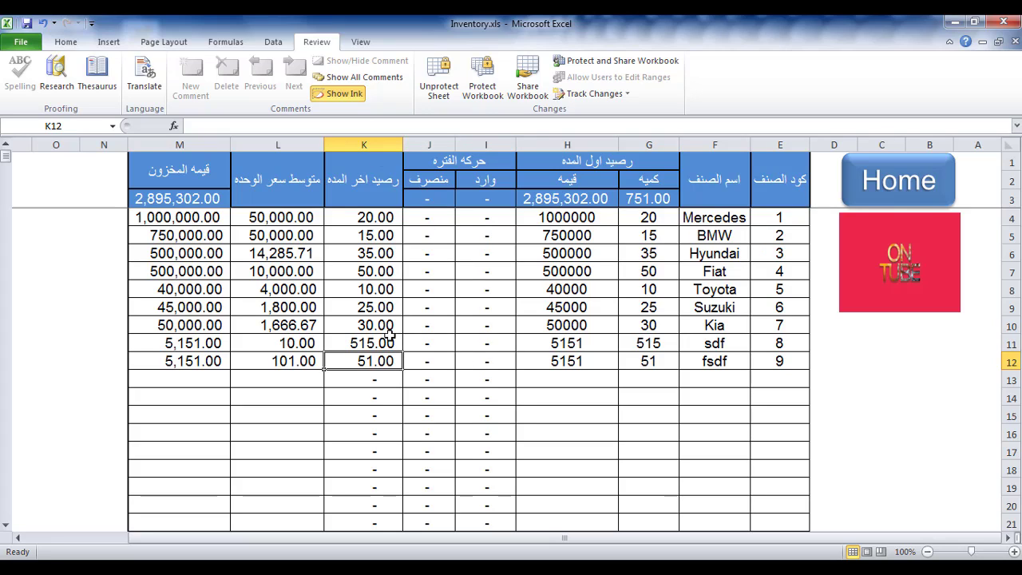
left_click(327, 128)
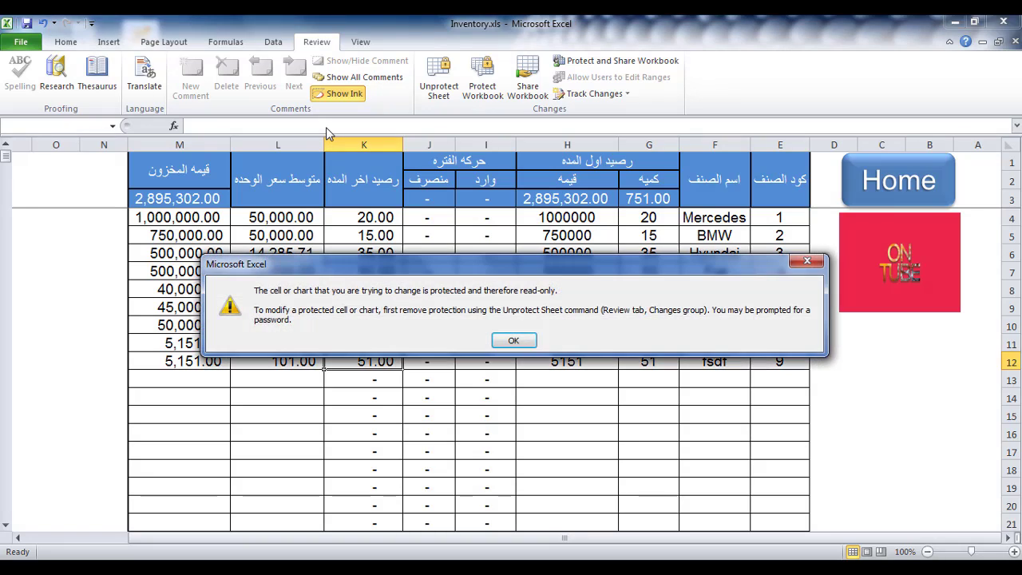
left_click(515, 342)
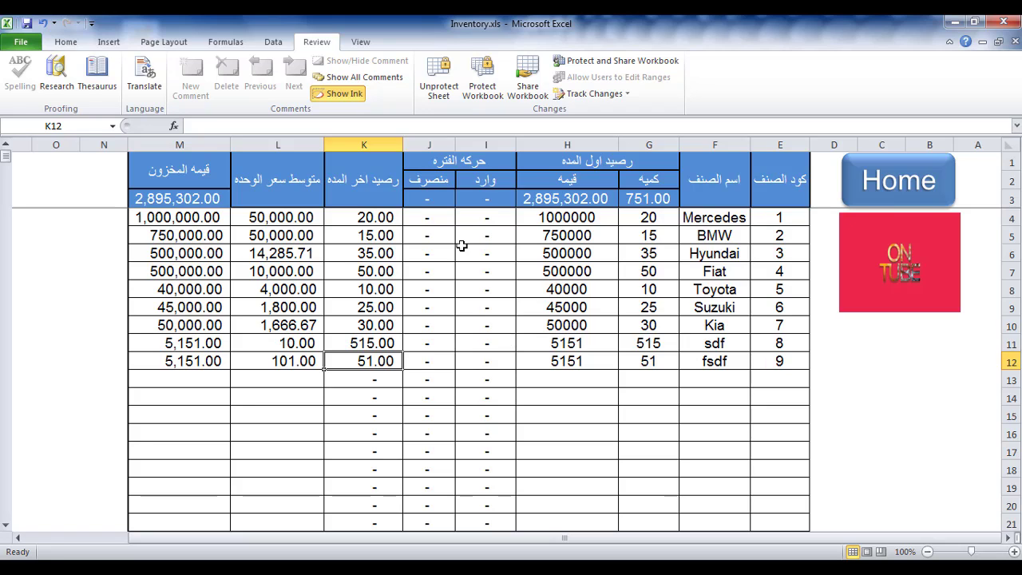
Step: Examine the locked range I4:M18 and the editable columns E to H, including the cells of rows 12 and 13
left_click_drag(486, 209, 186, 475)
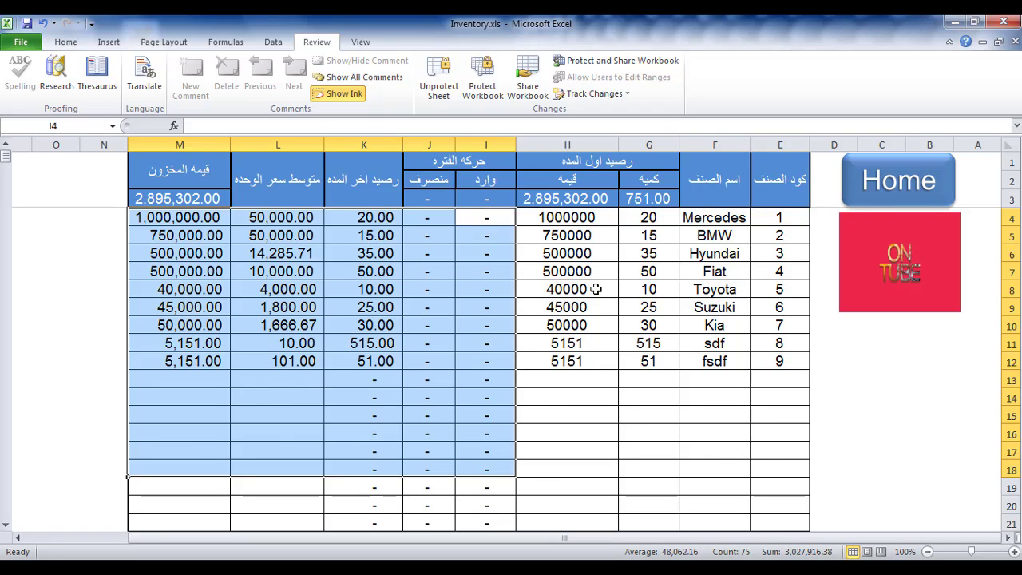
left_click_drag(566, 221, 785, 461)
left_click(775, 378)
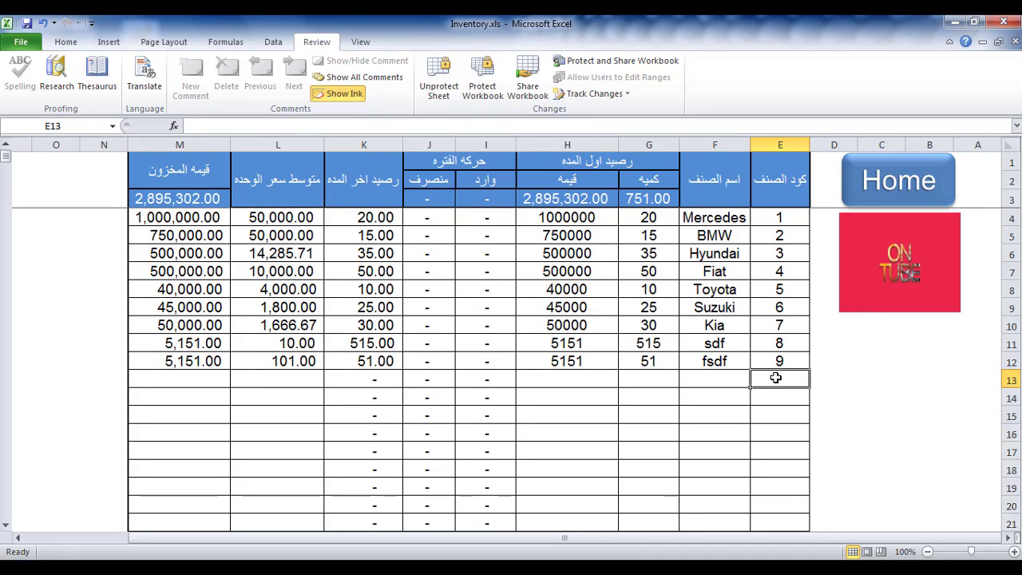
key("Left")
key("Left")
key("Left")
key("Left")
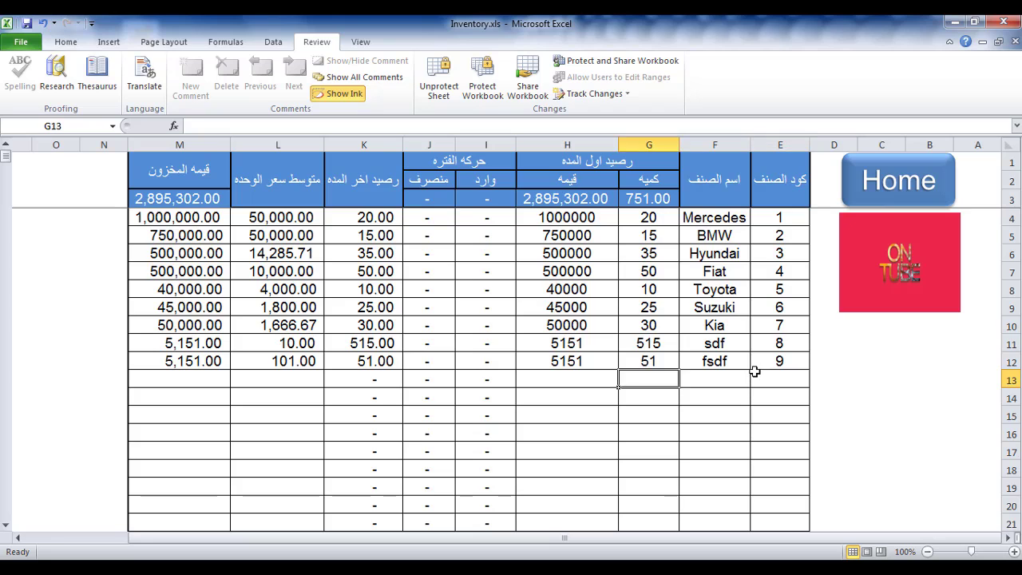
key("Right")
key("Up")
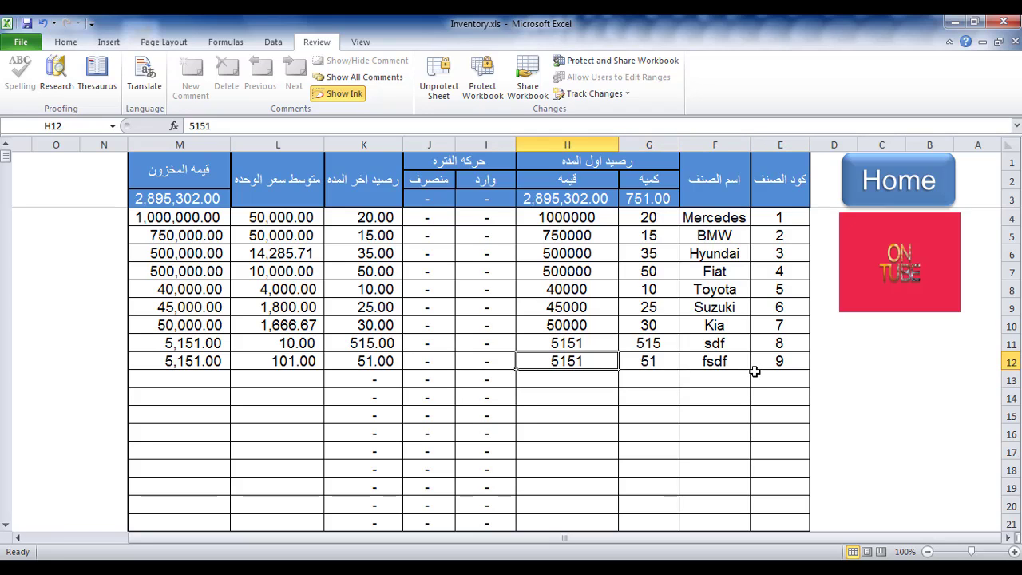
Step: Try to clear the protected cell I13
key("Down")
key("Left")
key("Delete")
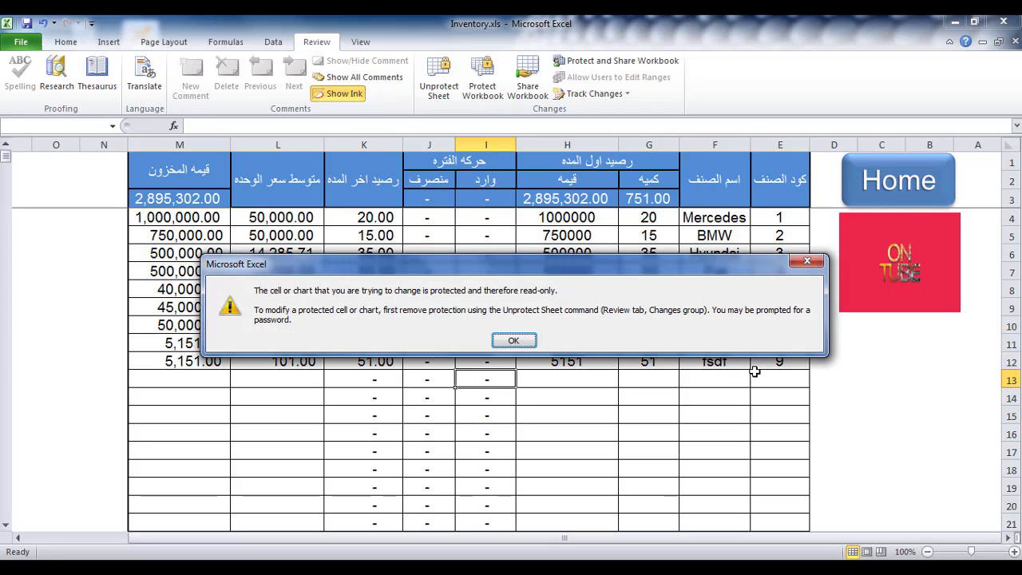
left_click(517, 340)
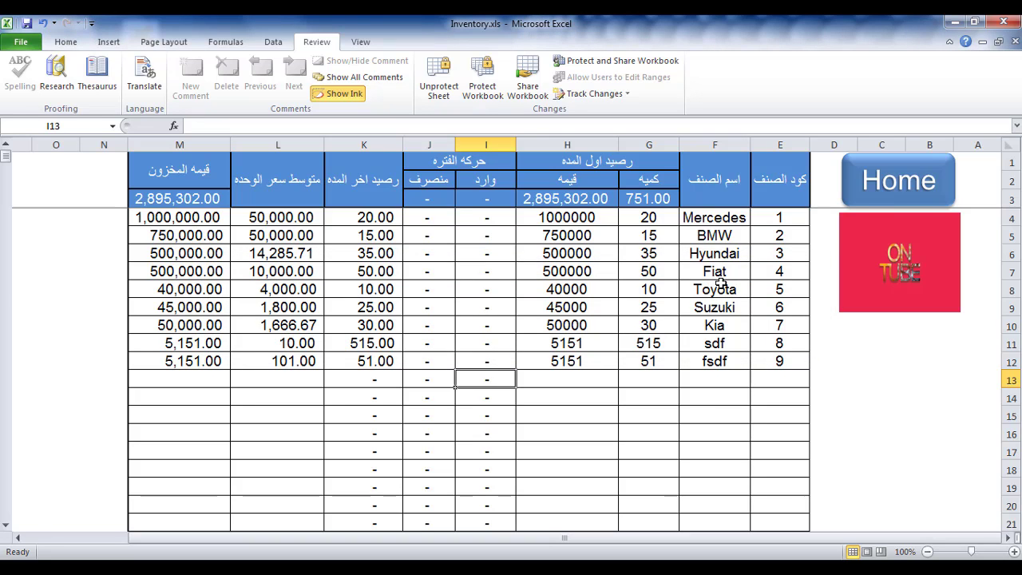
Step: Go through the Home sheet to the Sales sheet and enter بيع سياره as the description in H4
left_click(876, 187)
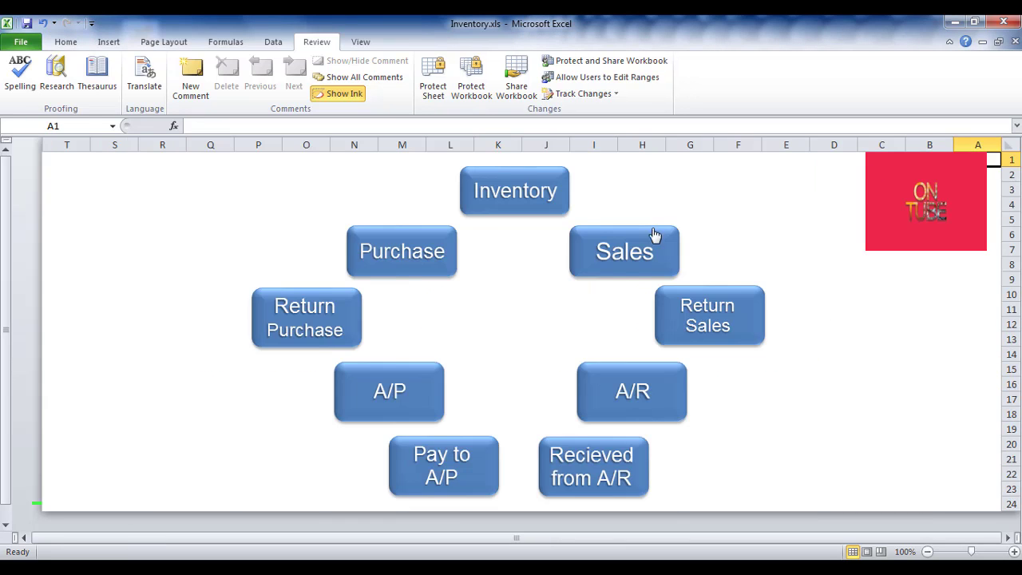
left_click(653, 235)
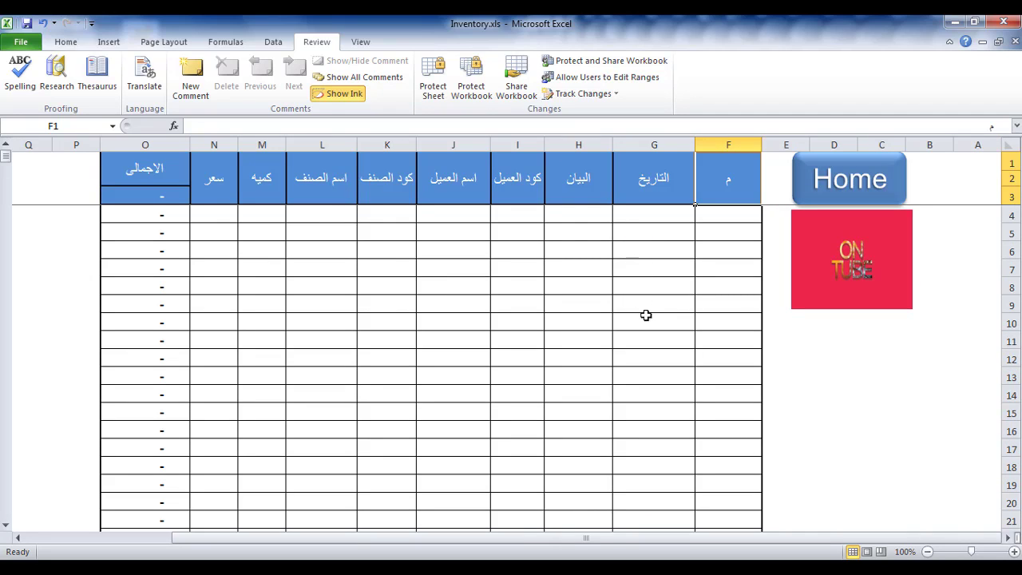
left_click(566, 216)
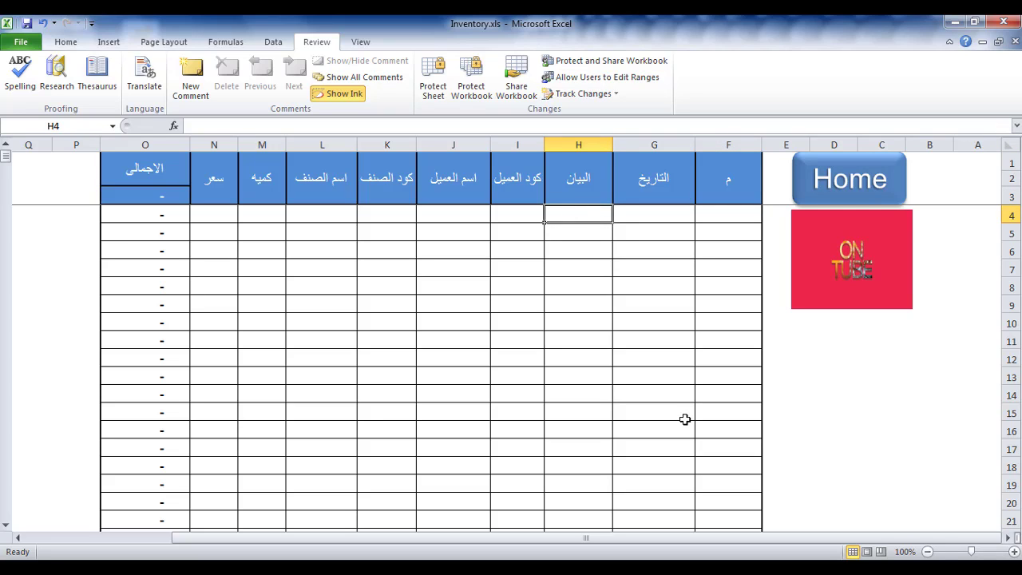
type("بيع سياره")
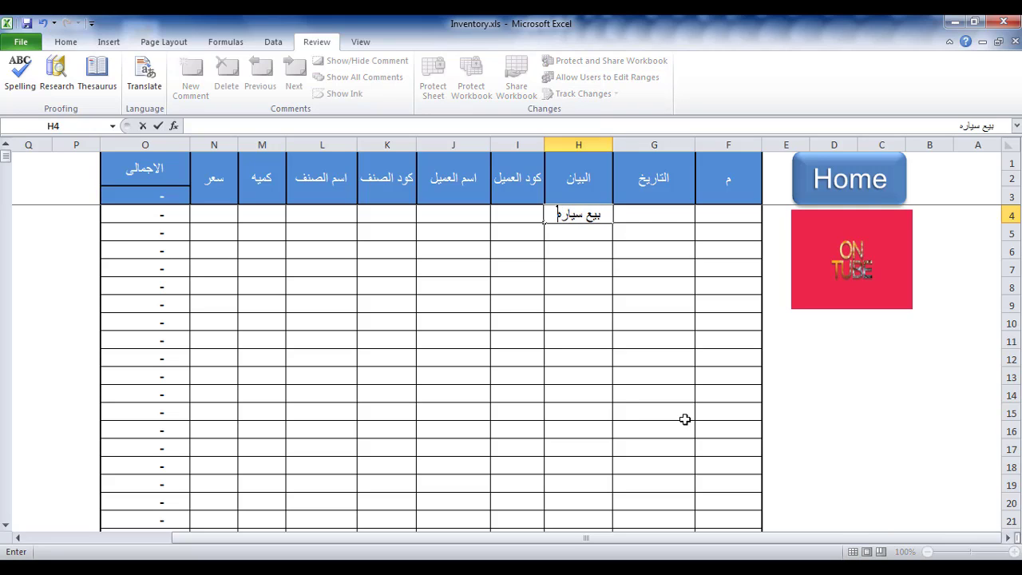
key("Return")
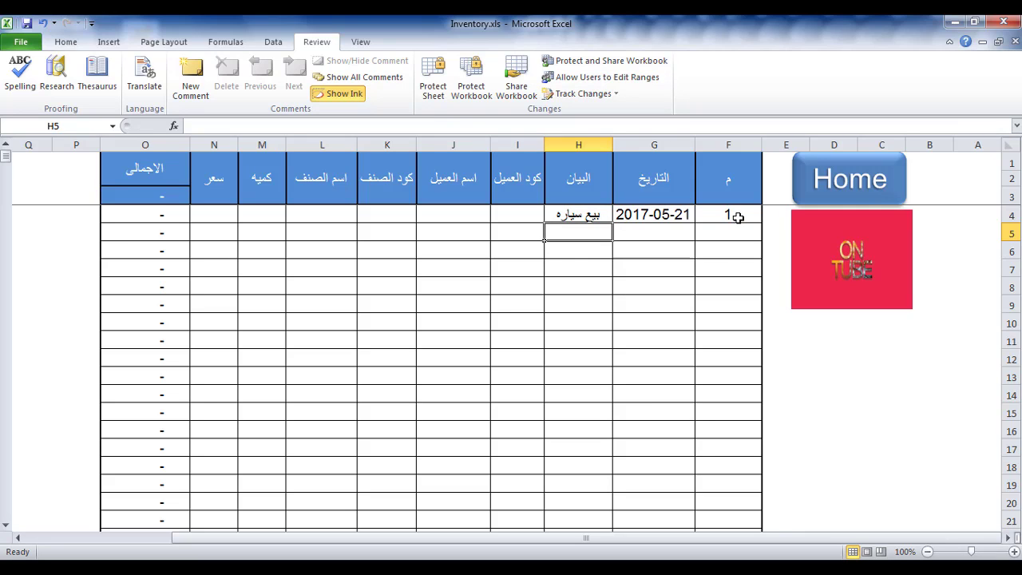
Step: Test the automatic date and numbering with the trial description سيب in H5, and clear that entry
type("سيب")
key("Return")
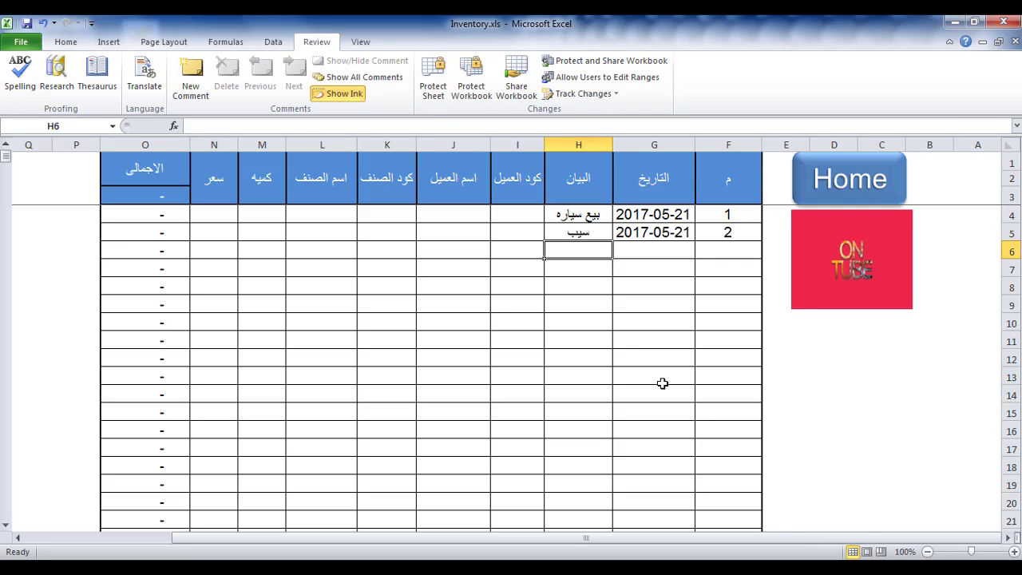
key("Up")
key("Right")
key("Right")
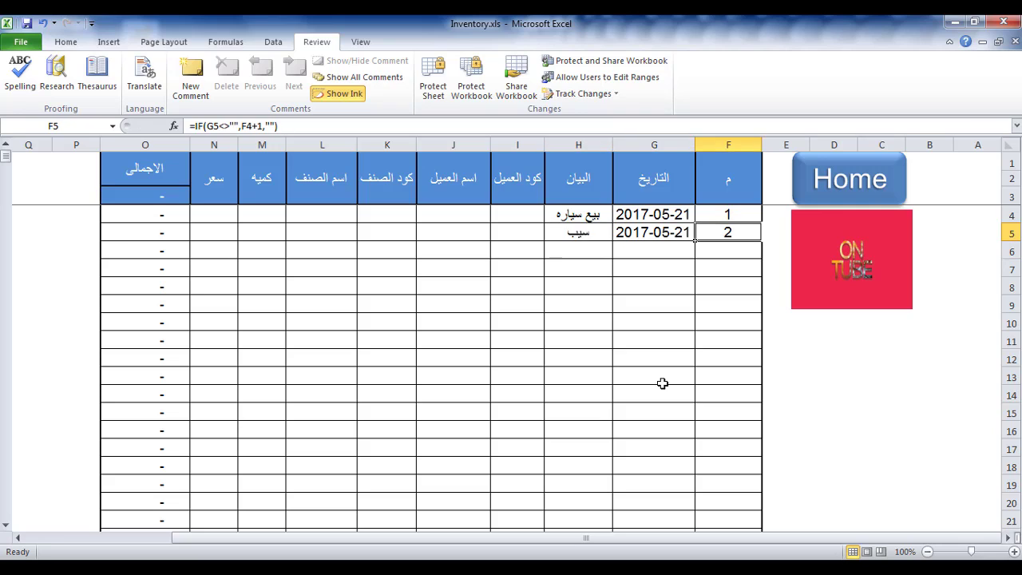
key("Left")
key("Left")
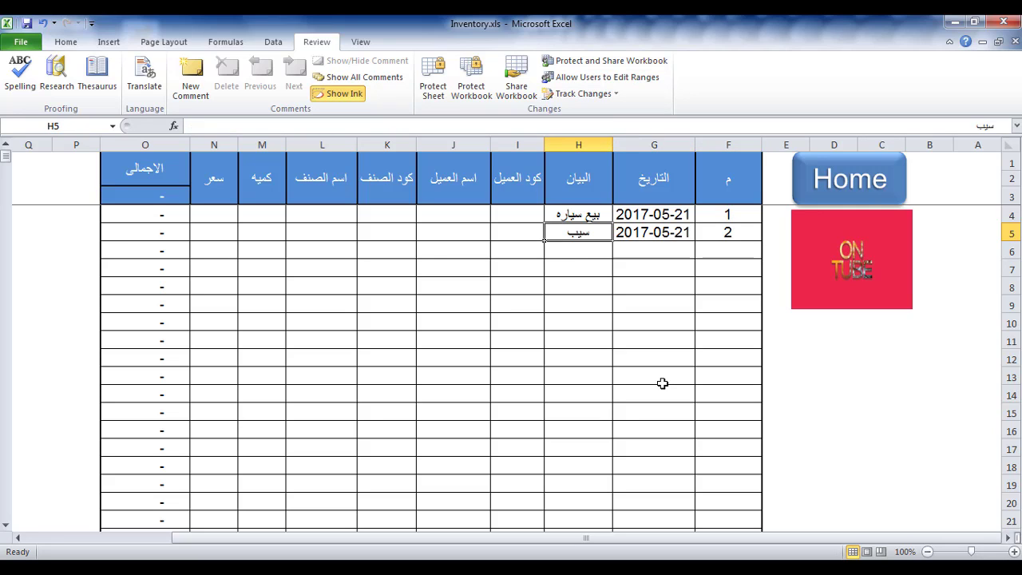
key("Delete")
Step: Fill in the customer's code in I4 and enter item code 5 in K4 for the first sale
key("Up")
key("Left")
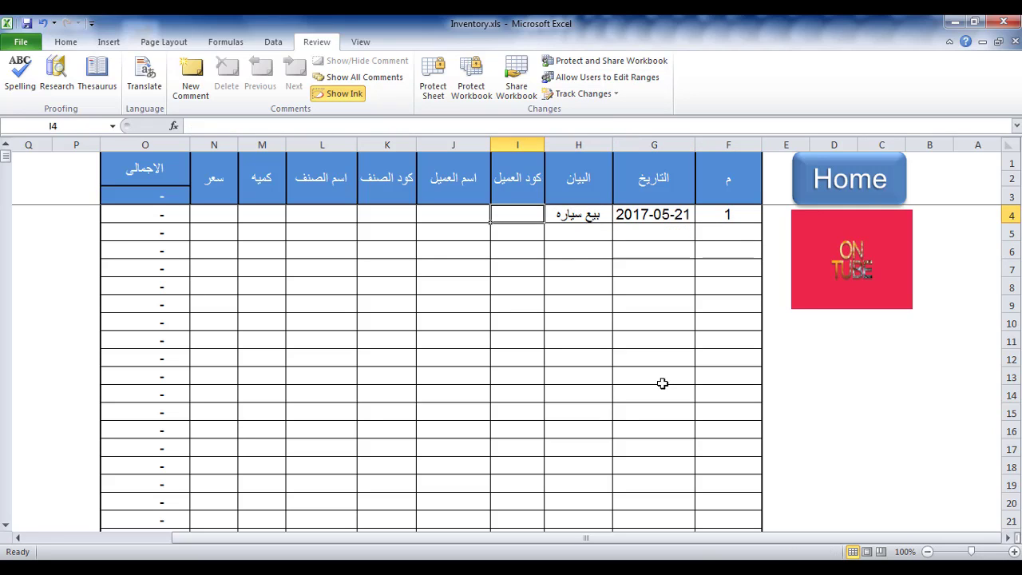
type("1001")
key("Left")
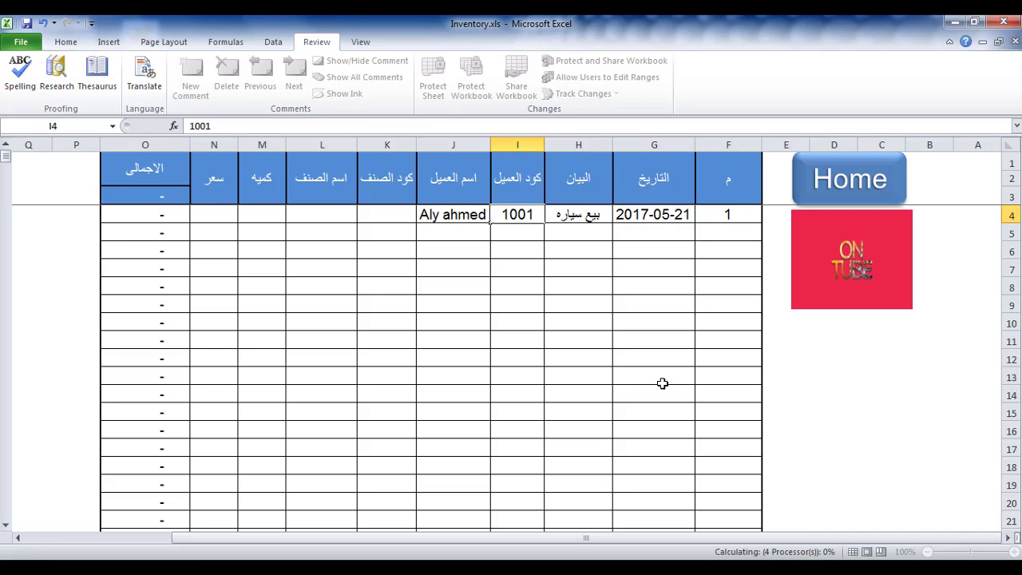
key("Left")
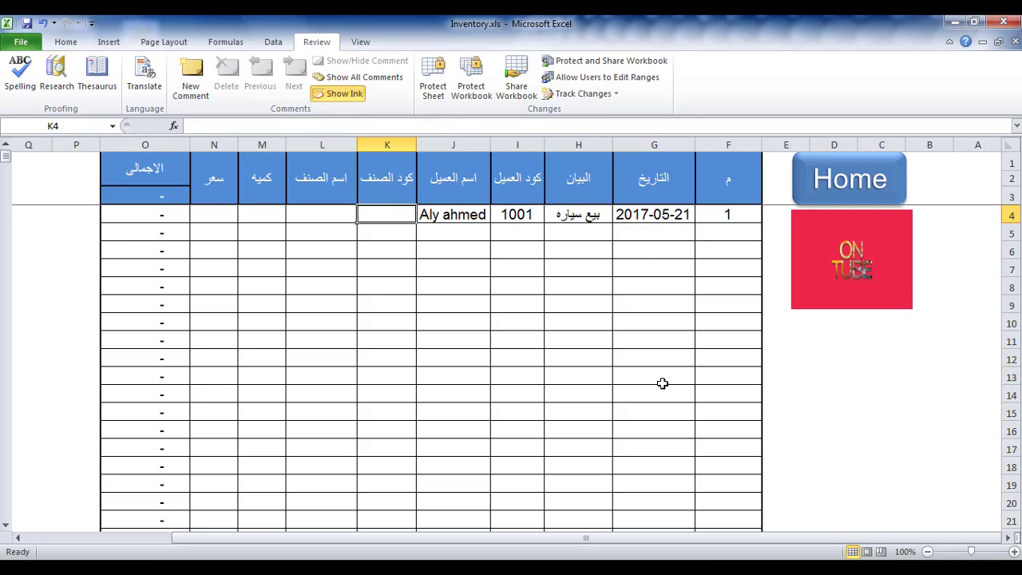
type("5")
key("Left")
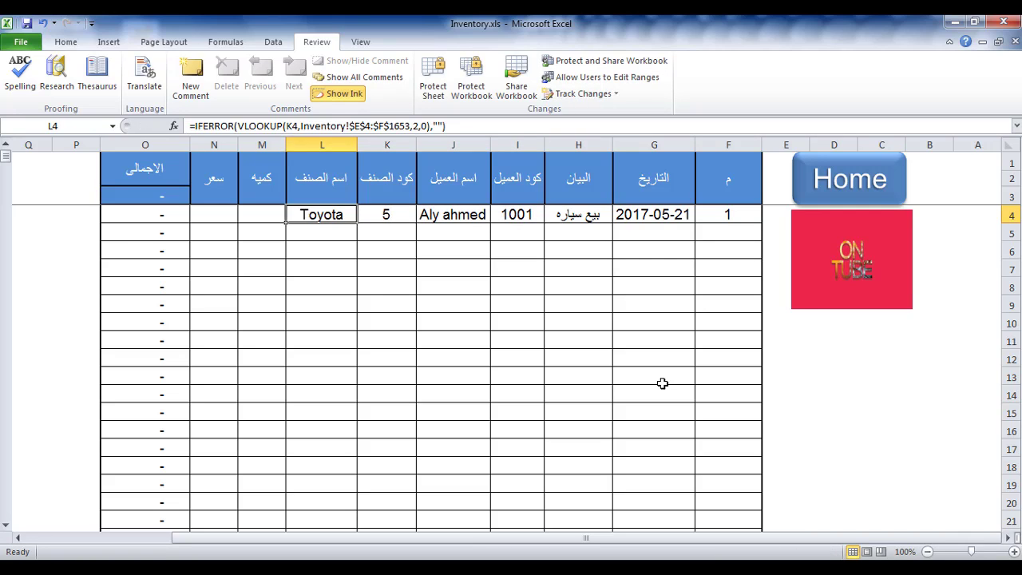
Step: Enter a quantity of 10 in M4 and a price of 1000 in N4 for the first sale
key("Left")
type("10")
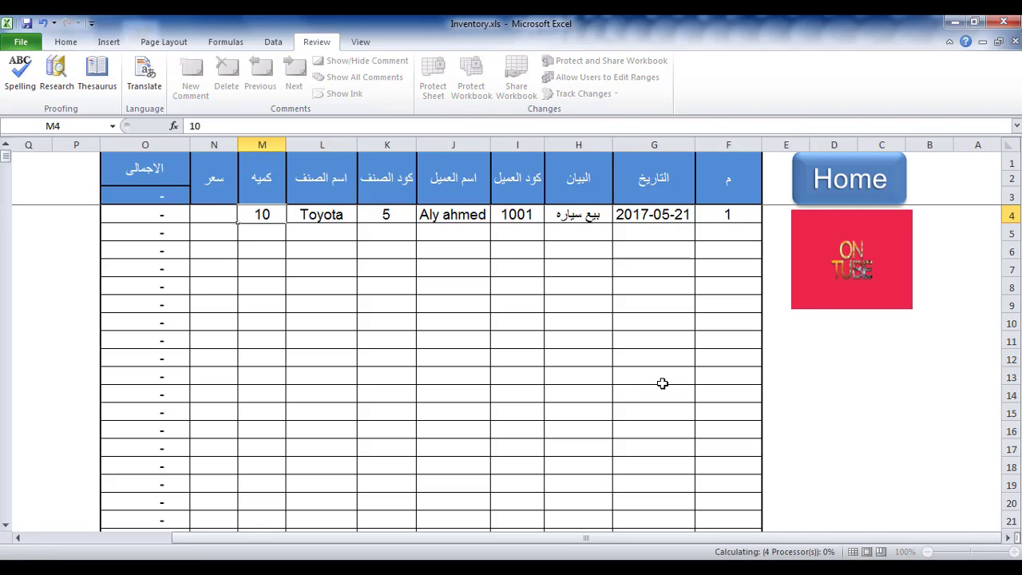
key("Left")
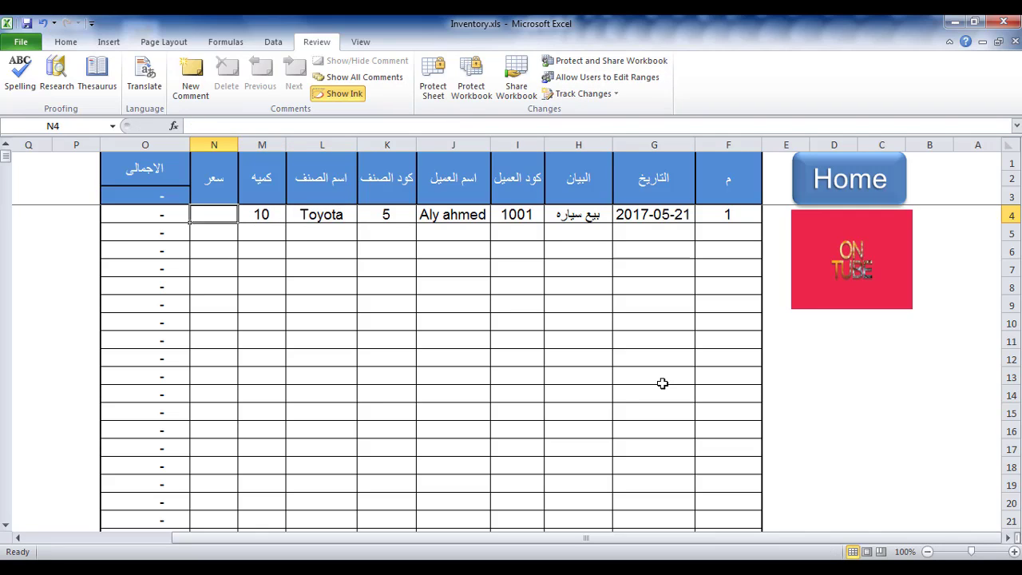
type("1000")
key("Return")
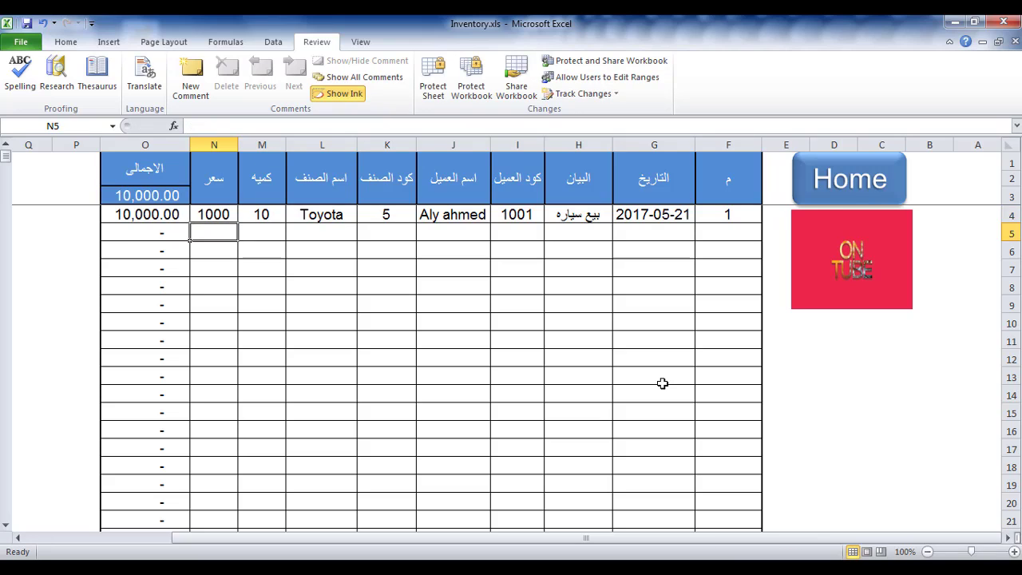
key("Right")
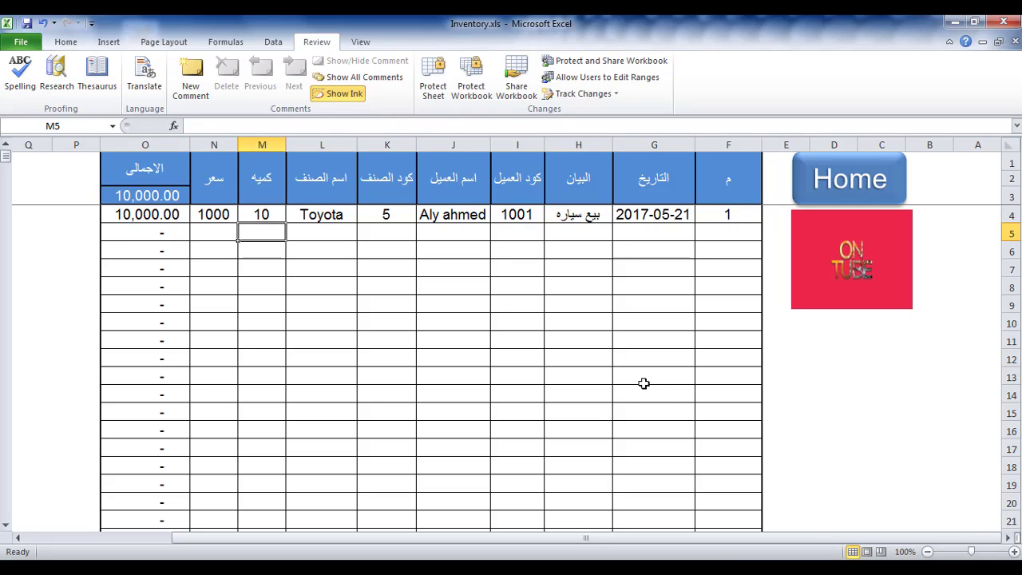
Step: Apply the Locked protection setting to all cells of the Sales sheet, with Hidden off
left_click(1010, 145)
right_click(374, 287)
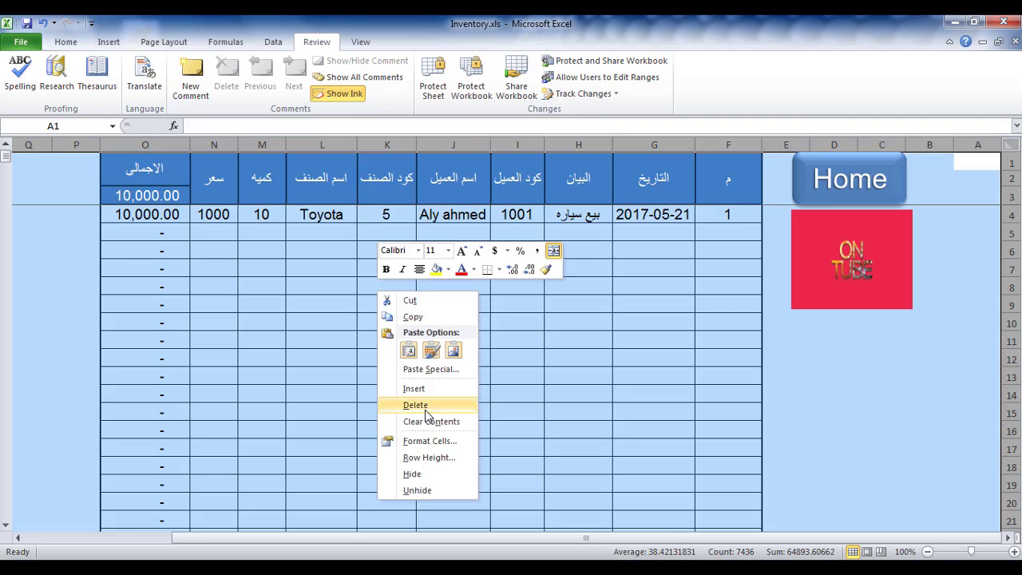
left_click(414, 443)
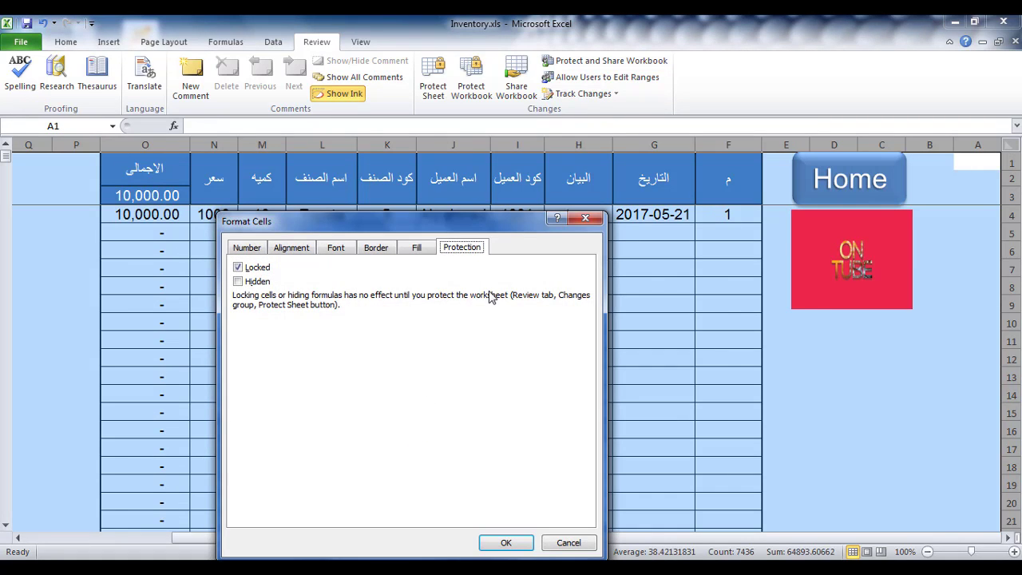
left_click_drag(281, 216, 250, 158)
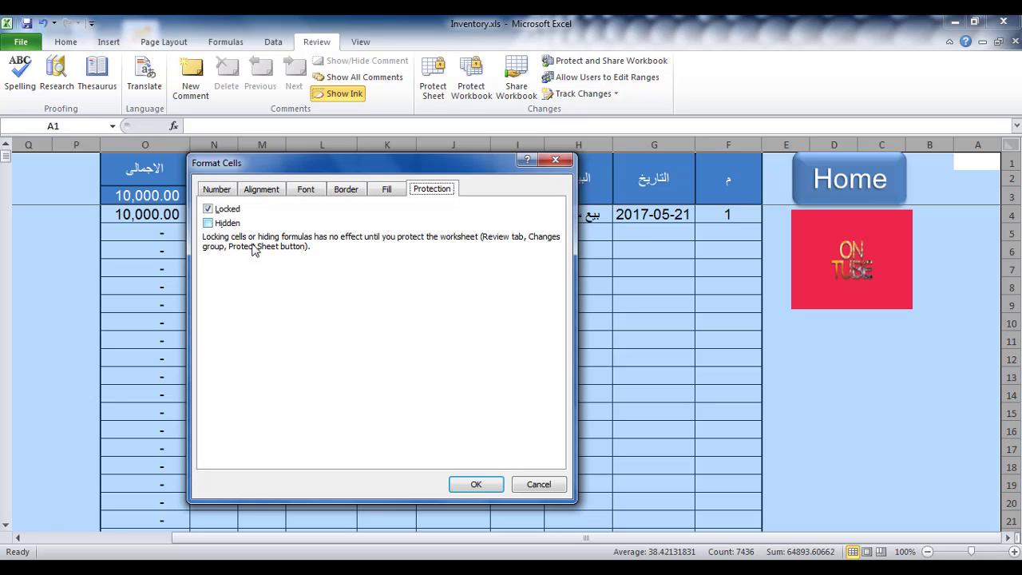
left_click(475, 484)
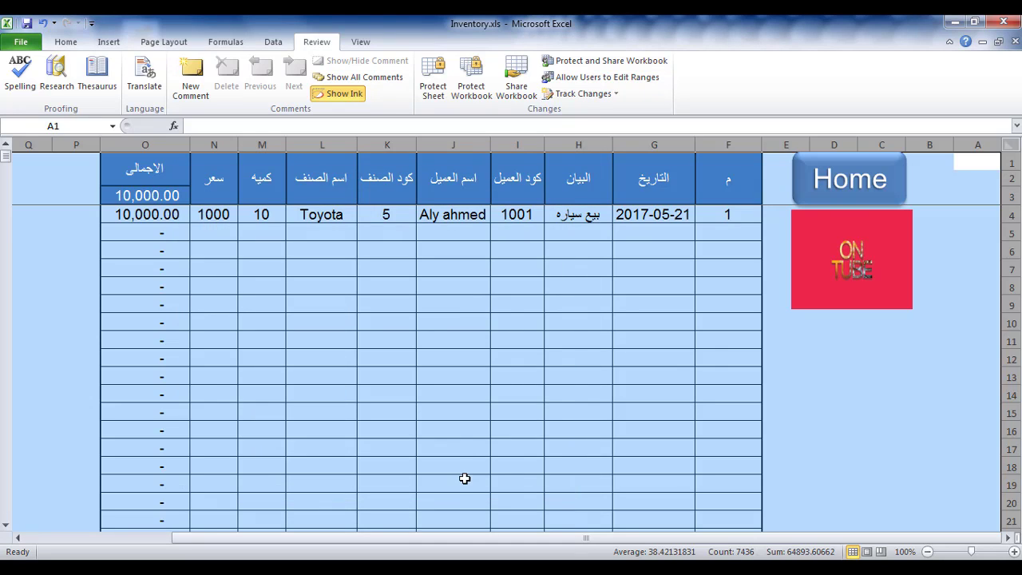
left_click(515, 381)
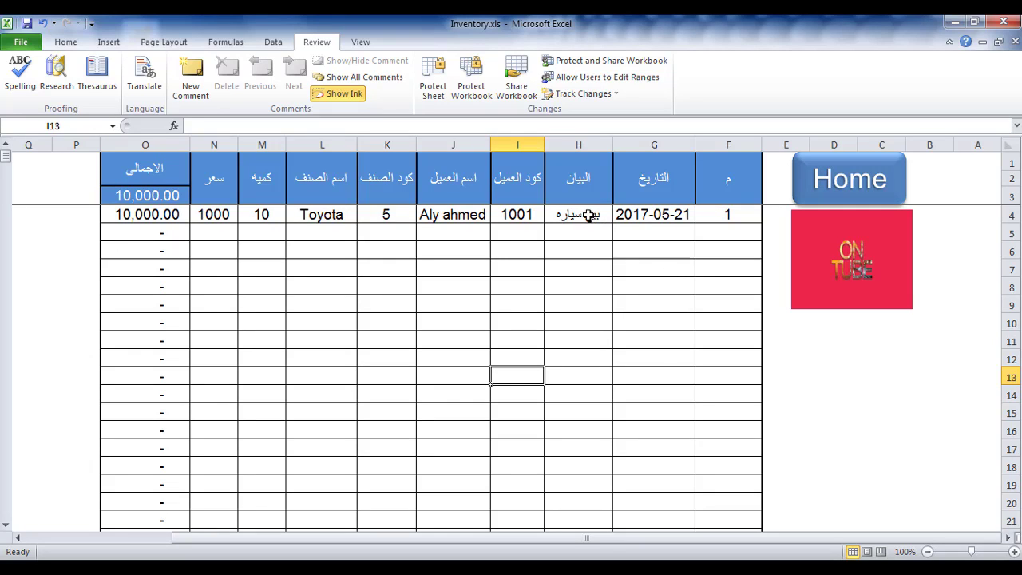
Step: Turn off the Locked setting for columns H and I from row 4 to the sheet's last row
left_click_drag(589, 216, 540, 212)
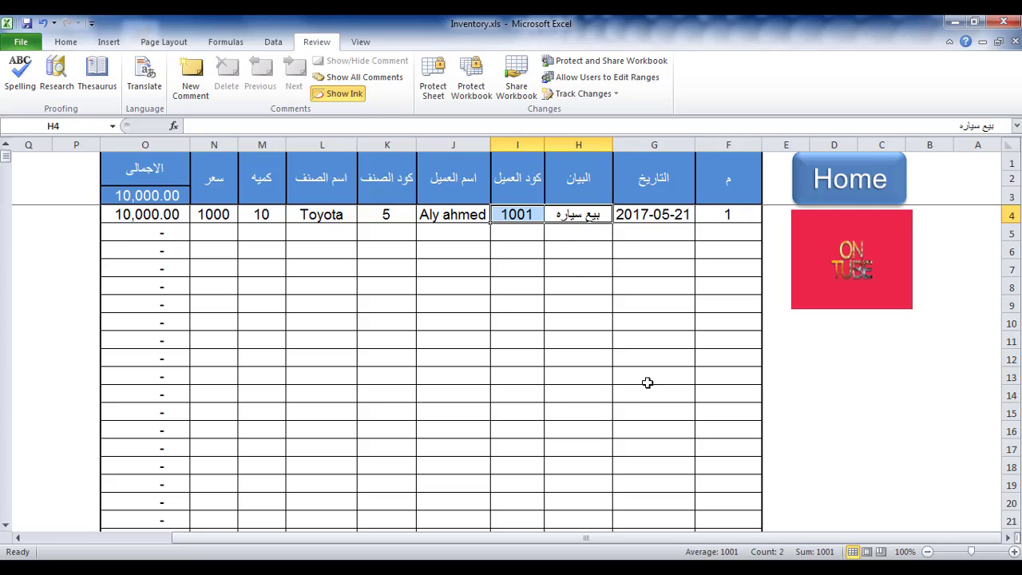
key("ctrl+shift+Down")
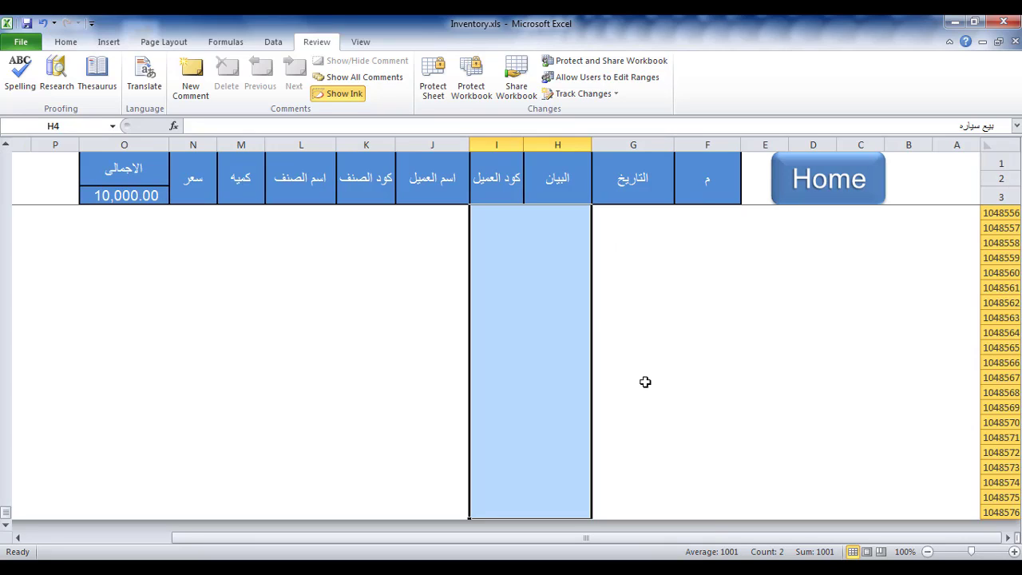
right_click(535, 251)
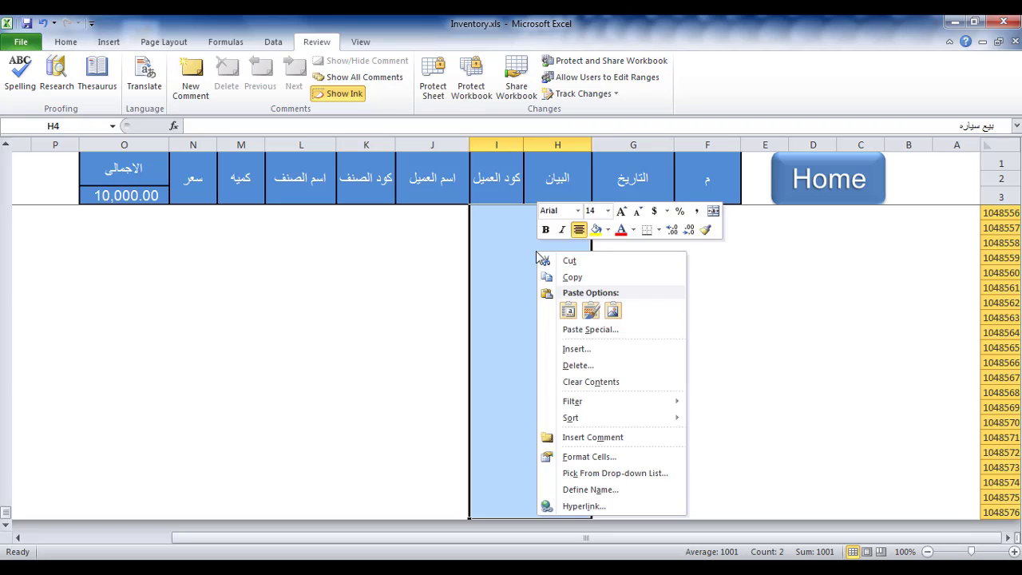
left_click(597, 457)
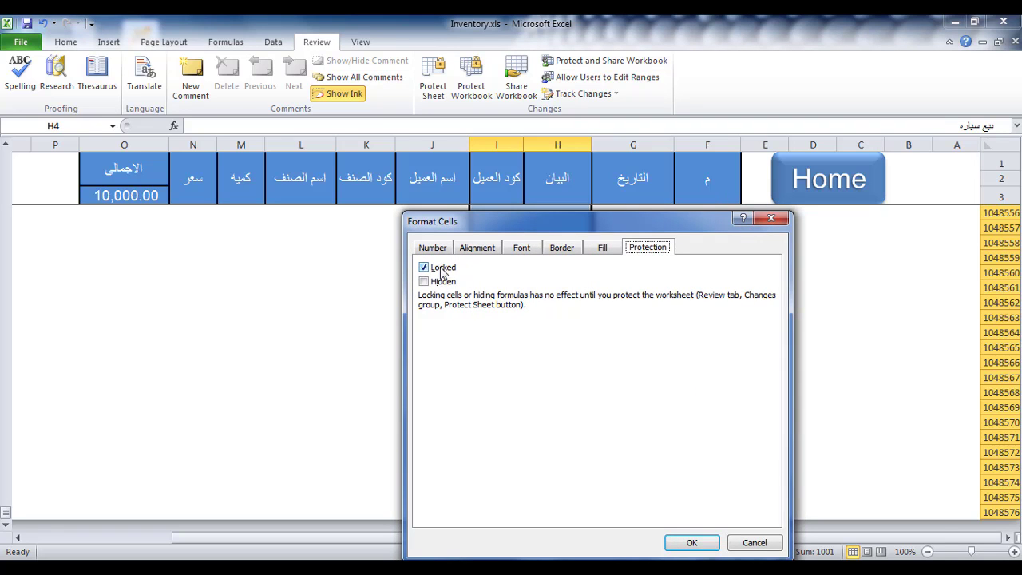
left_click(424, 268)
left_click(687, 542)
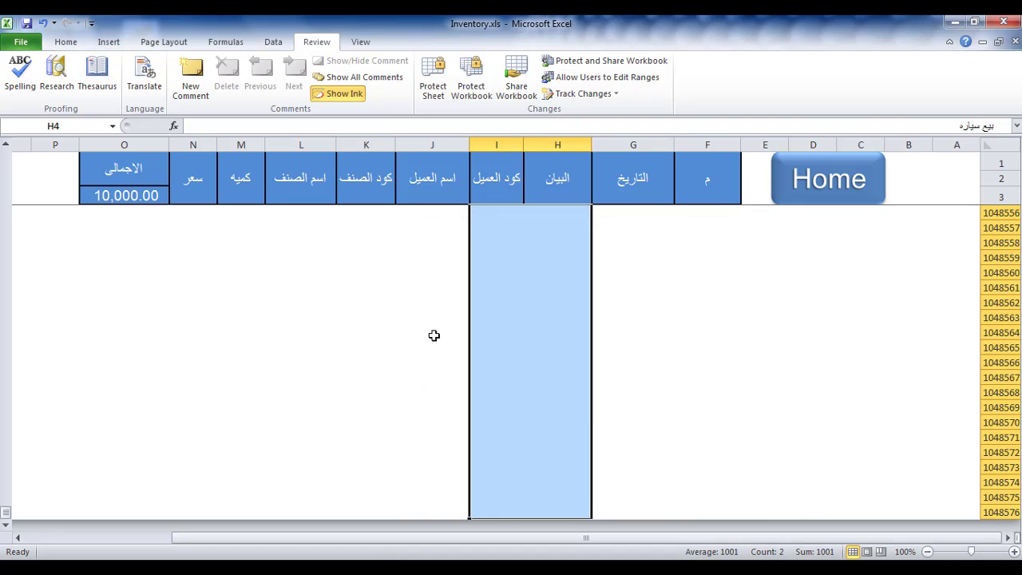
Step: Turn off the Locked setting for the item code column K from row 4 to the last row
left_click(420, 329)
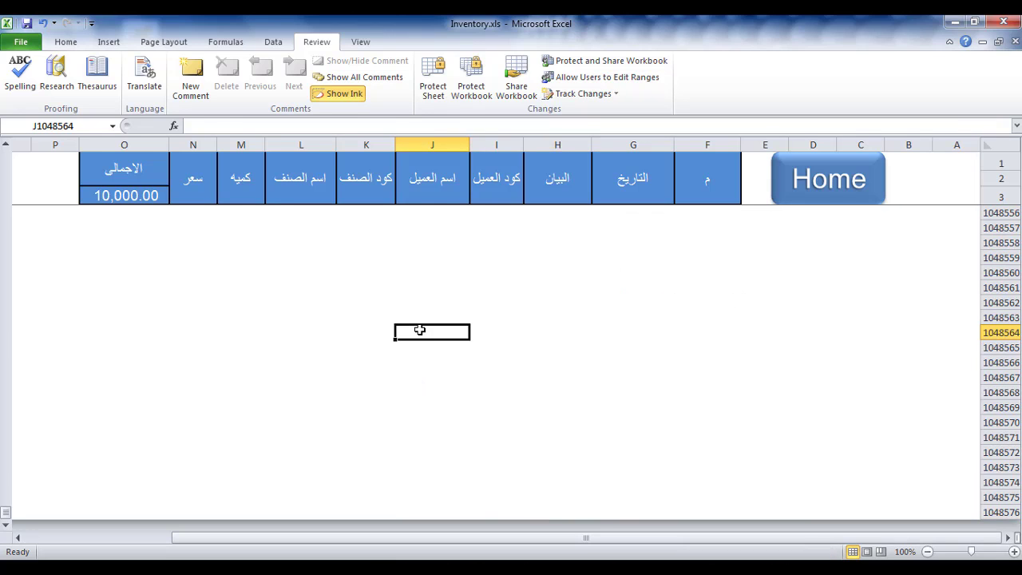
key("ctrl+Up")
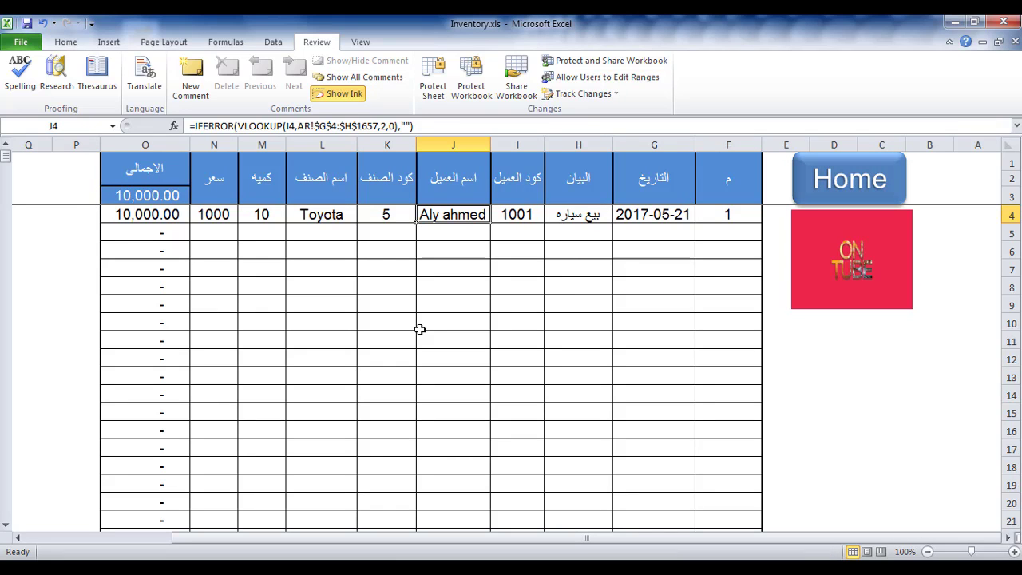
left_click(380, 214)
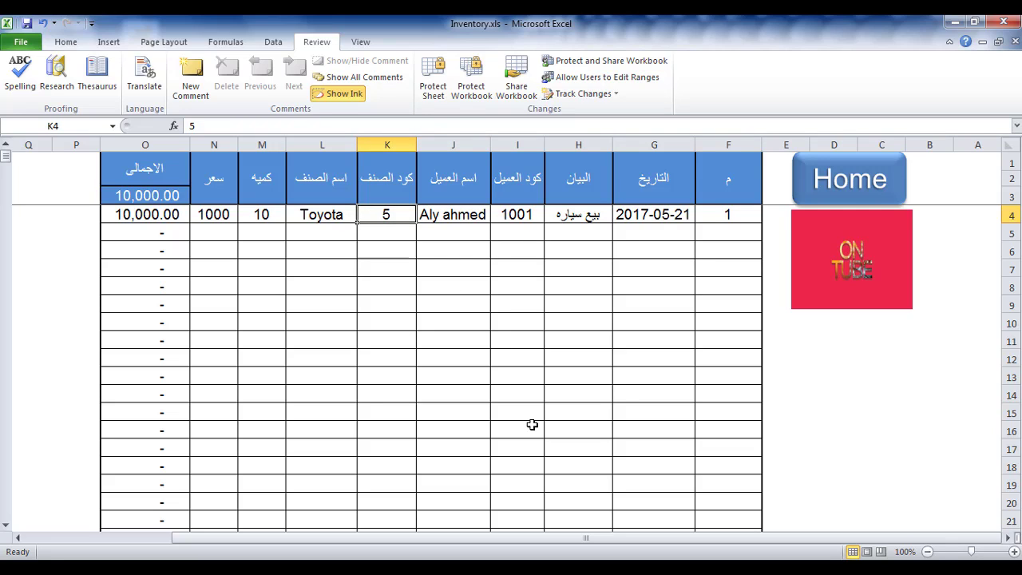
key("ctrl+shift+Down")
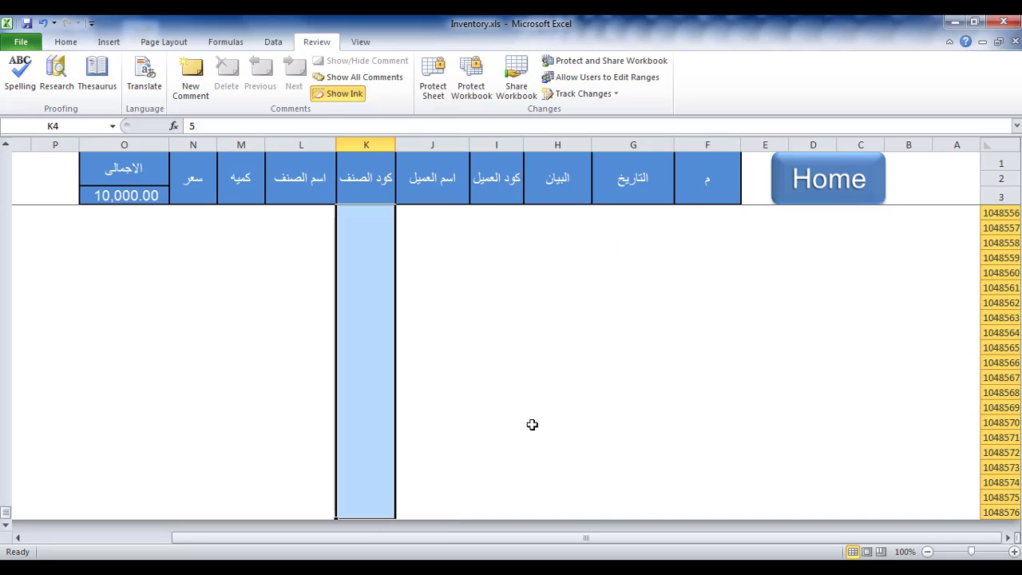
right_click(371, 387)
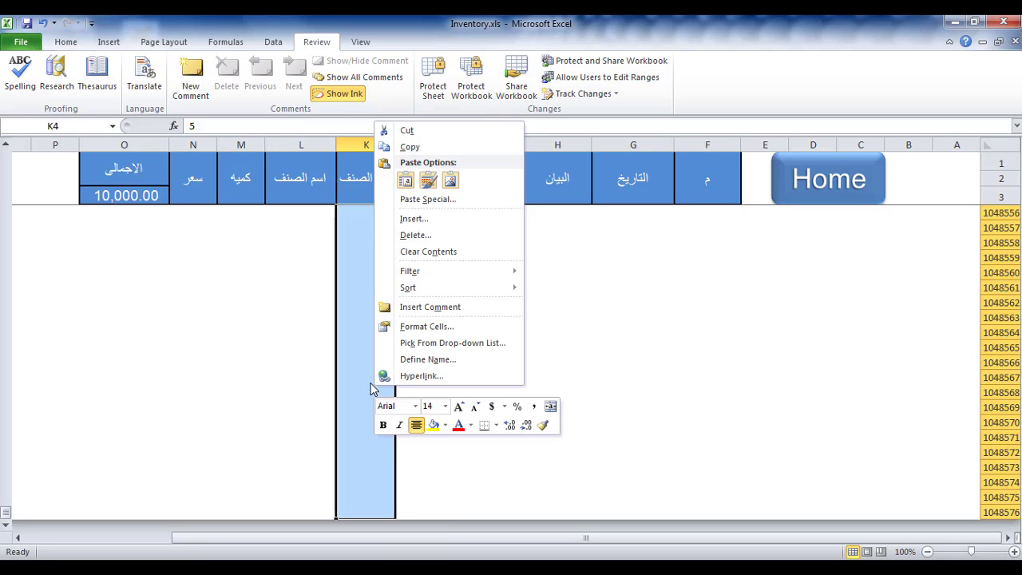
left_click(423, 331)
left_click(269, 204)
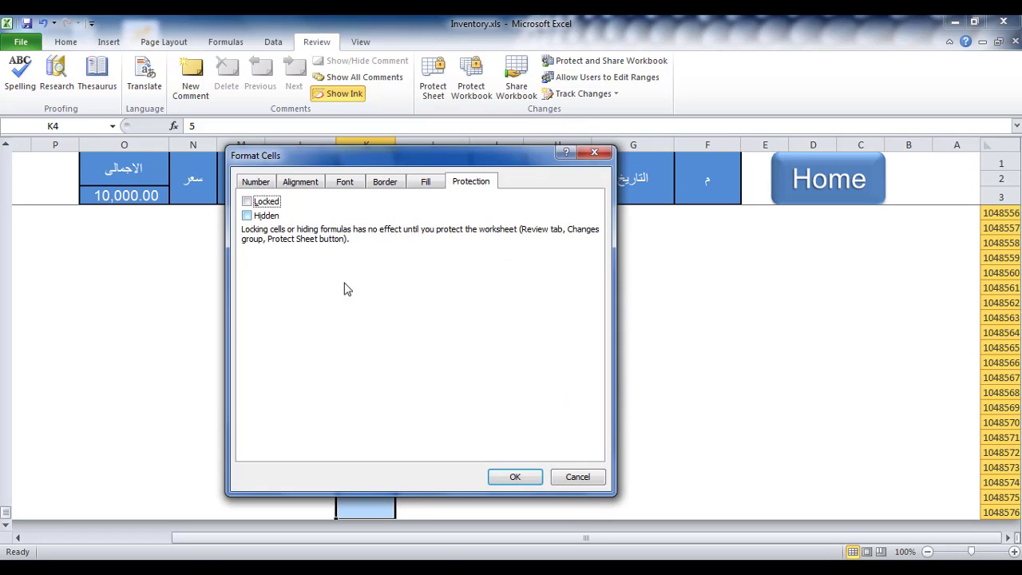
left_click(503, 473)
Step: Turn off the Locked setting for the quantity and price columns M and N from row 4 to the last row
left_click(300, 365)
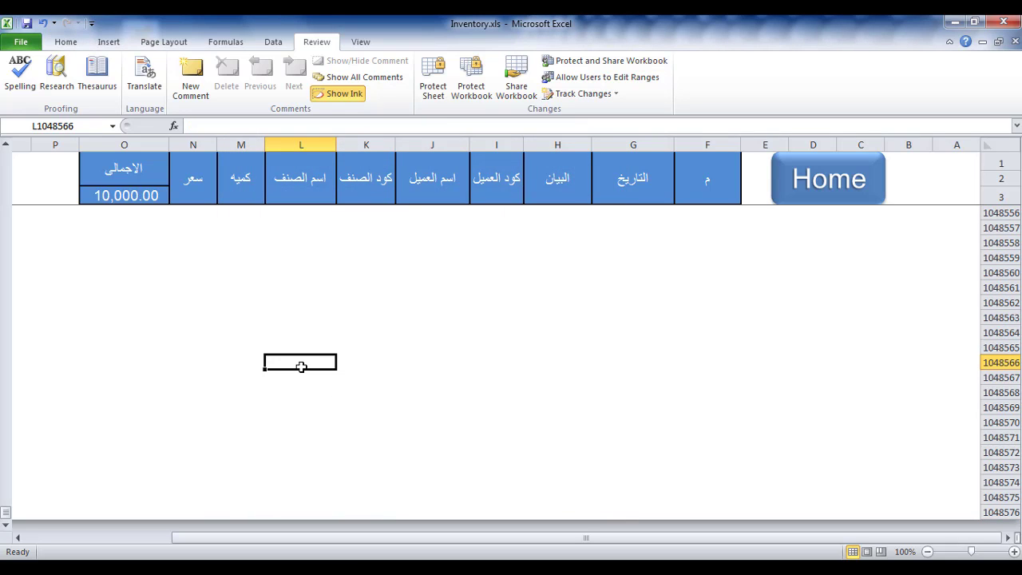
key("ctrl+Up")
key("ctrl+Up")
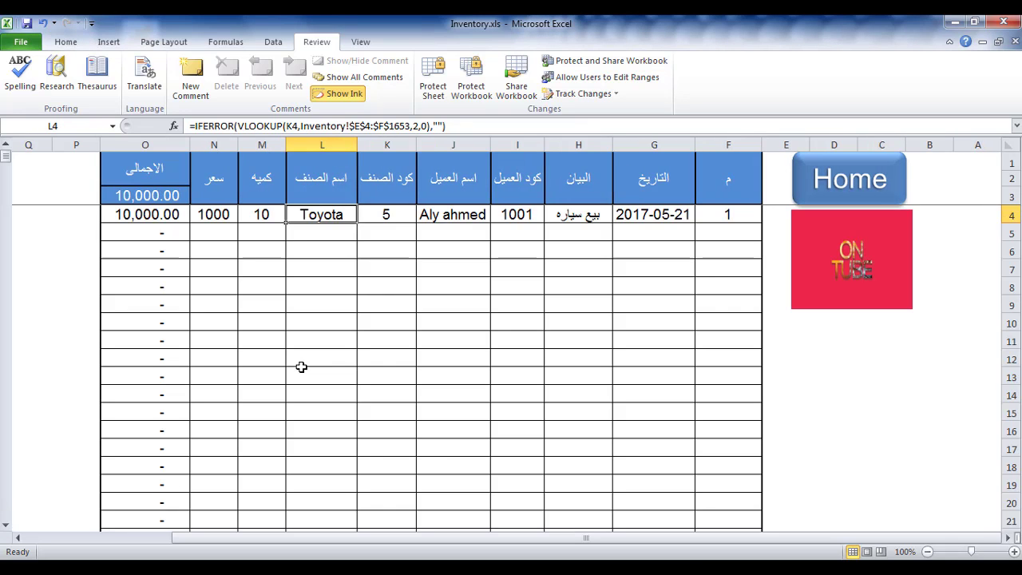
left_click_drag(261, 216, 233, 214)
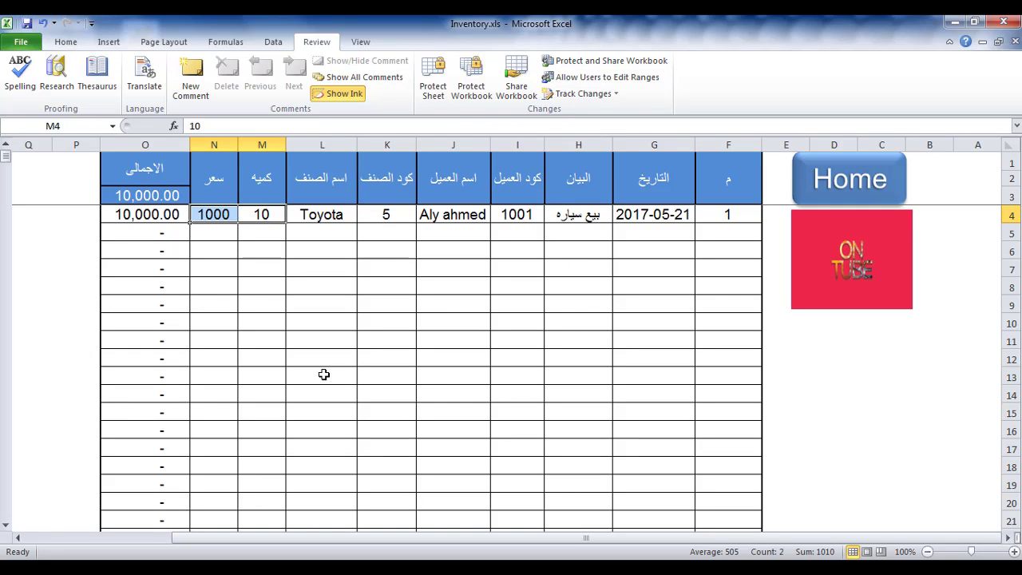
key("ctrl+shift+Down")
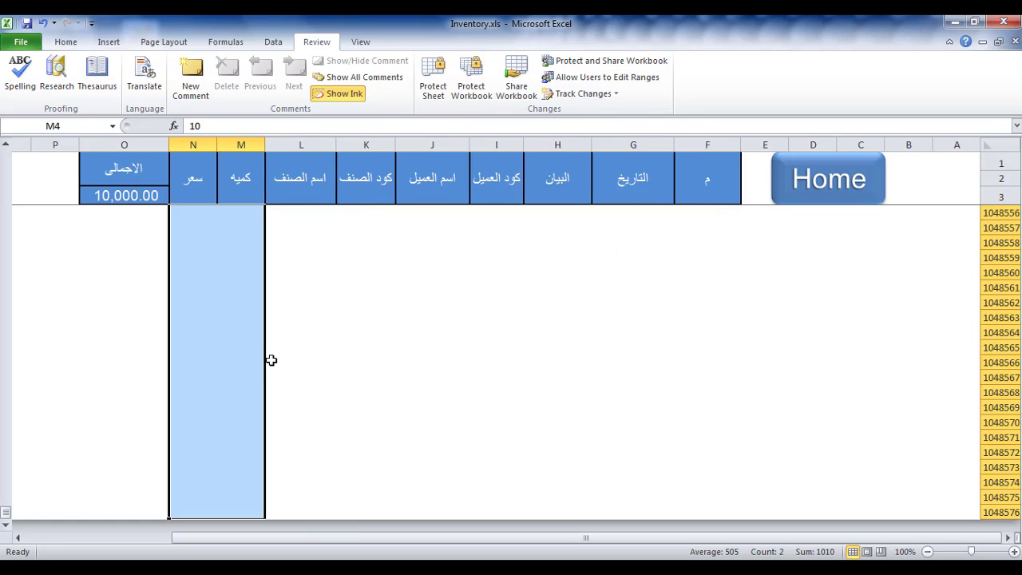
right_click(228, 329)
left_click(276, 265)
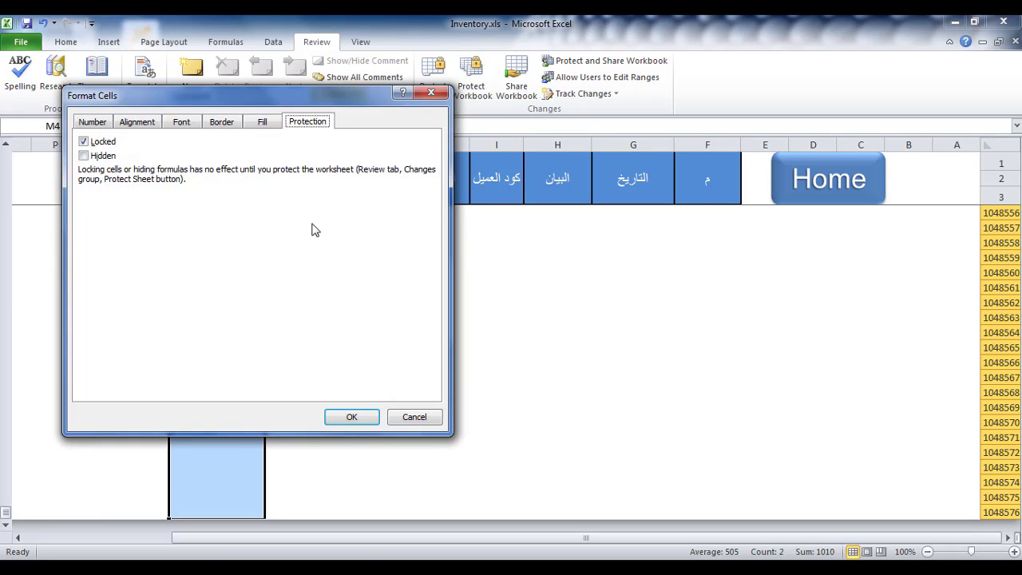
left_click(100, 143)
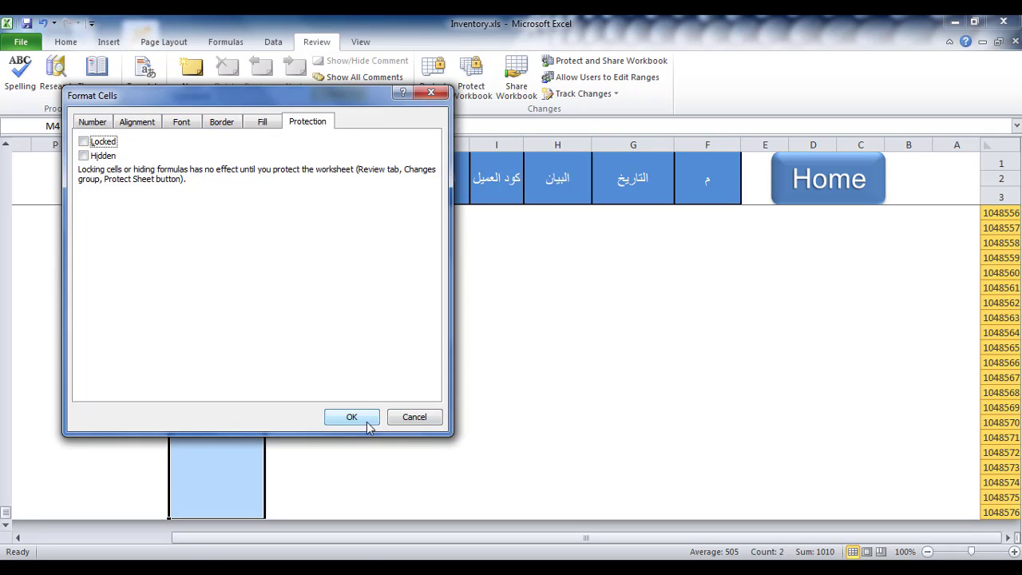
left_click(356, 416)
Step: Protect the Sales sheet without a password, allowing cell selection and the formatting of cells, columns and rows
left_click(569, 319)
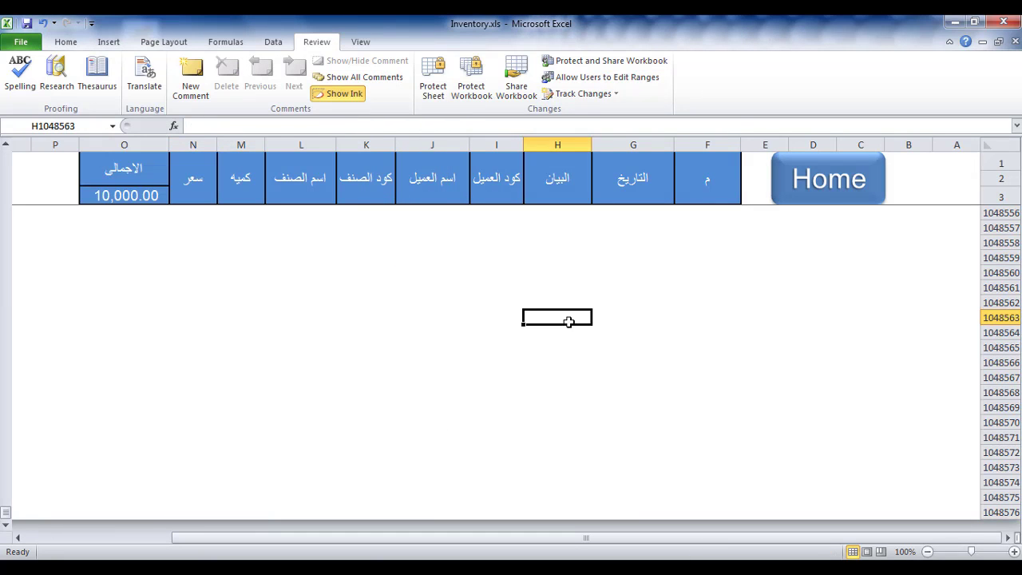
key("ctrl+Up")
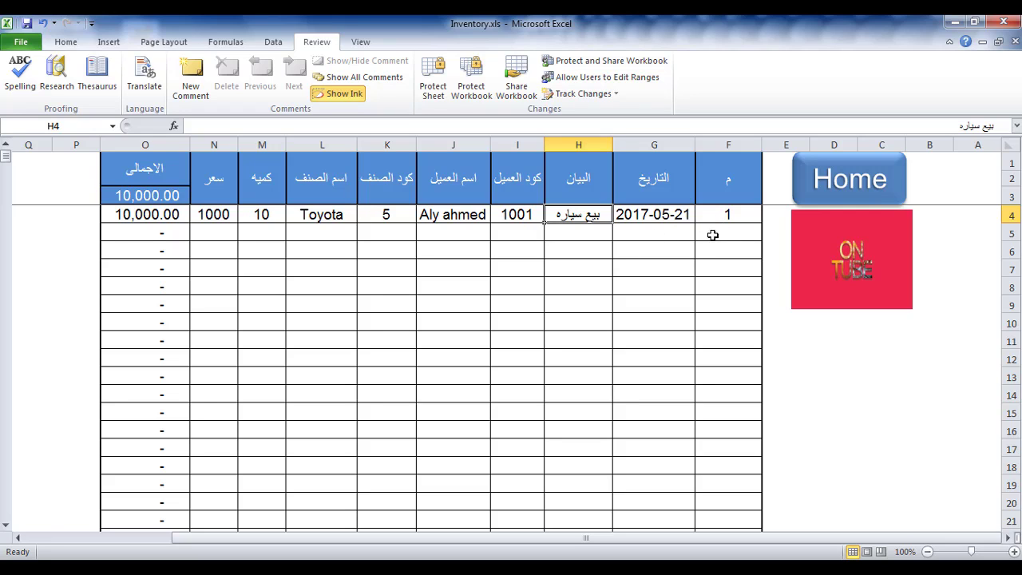
left_click(433, 86)
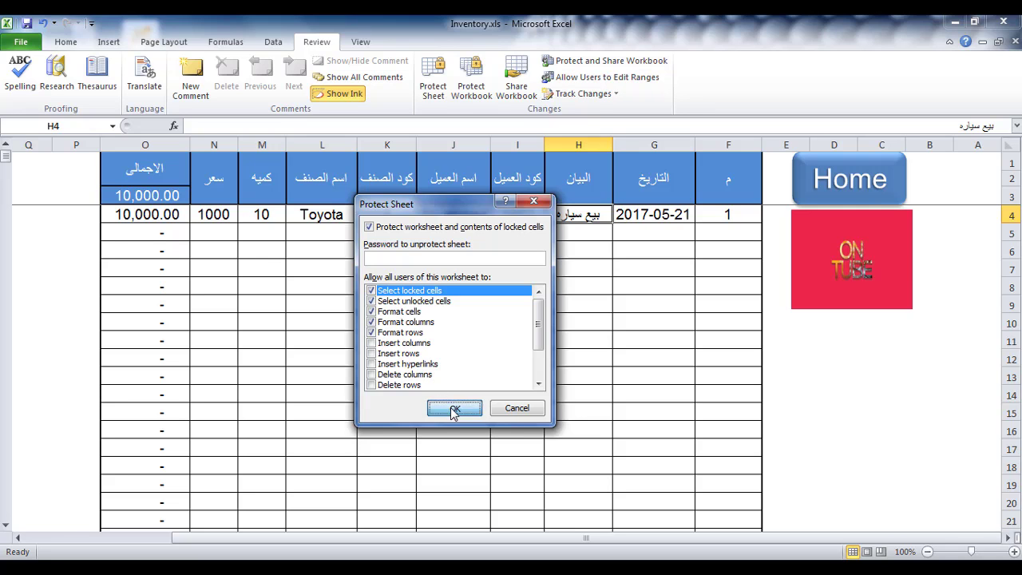
left_click(454, 408)
Step: Try to clear the protected date cell G4
left_click(632, 218)
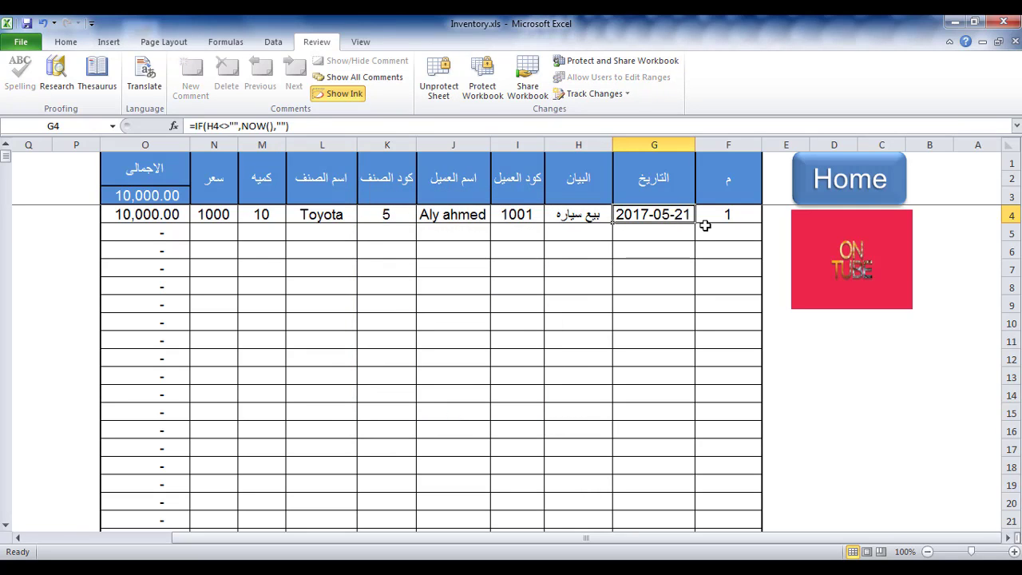
key("Delete")
left_click(527, 339)
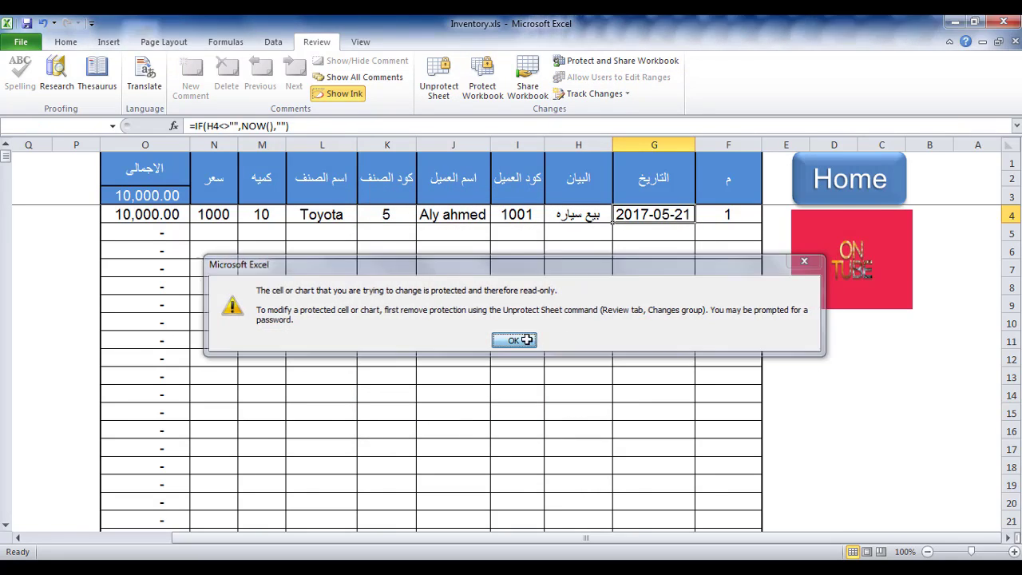
Step: Enter "يبل" as the description in H4 and clear the customer code in I4
left_click(575, 215)
type("بيل")
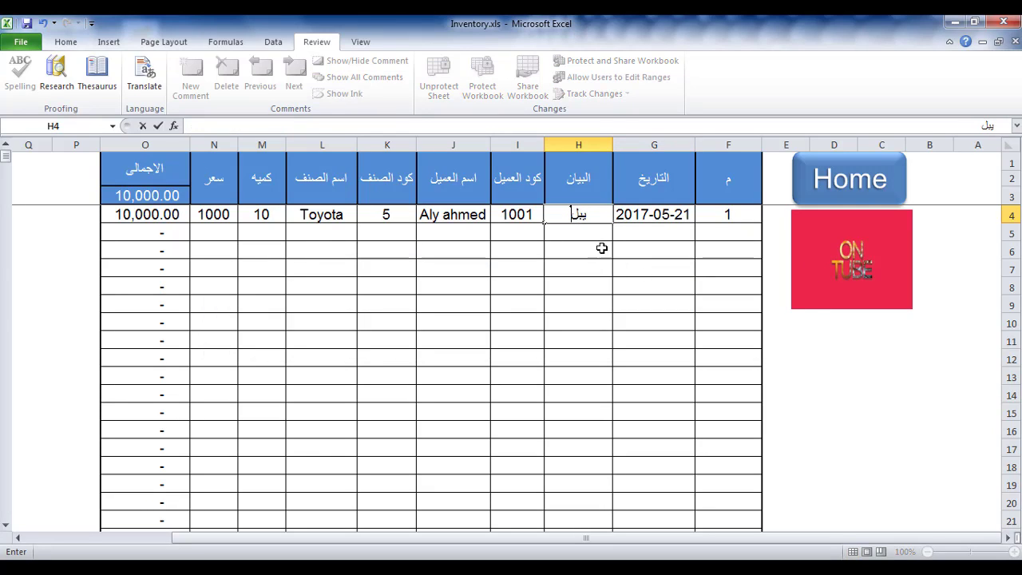
left_click(599, 264)
left_click(532, 216)
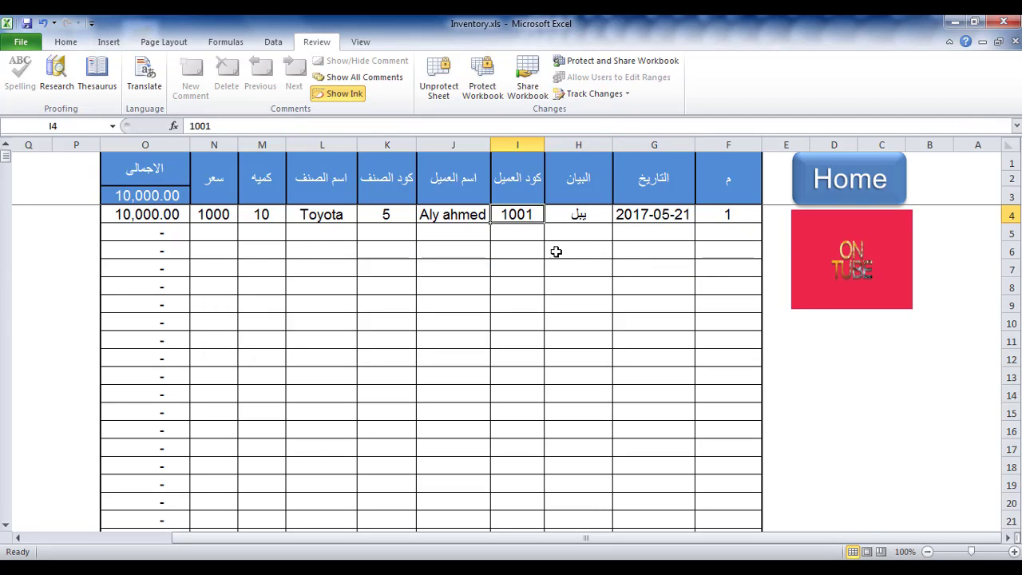
key("Delete")
Step: Try to edit the protected customer name formula in J4
left_click(466, 212)
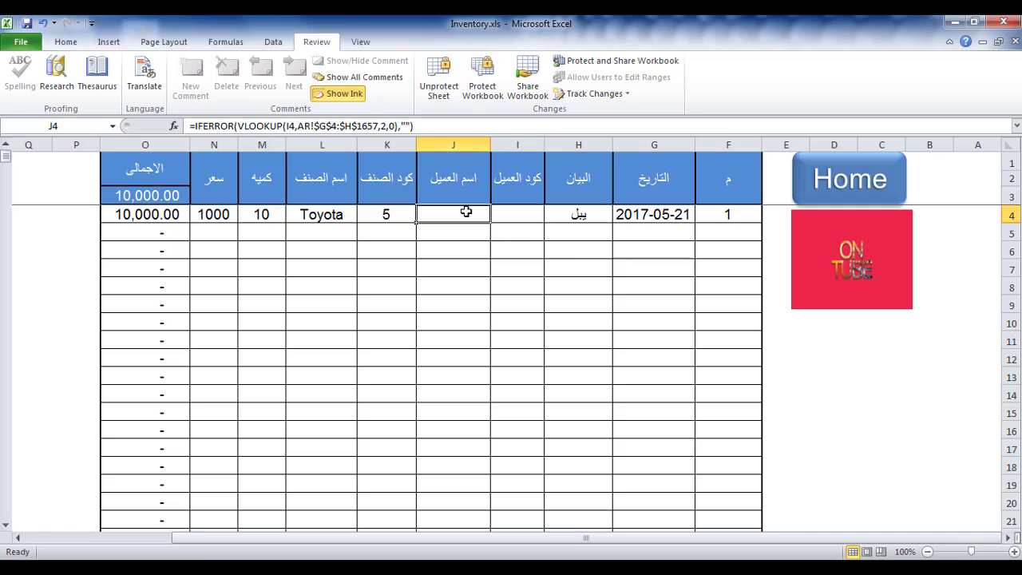
double_click(467, 212)
left_click(516, 341)
Step: Set the item code in K4 to 1 and try to edit the protected item name formula in L4
left_click(402, 222)
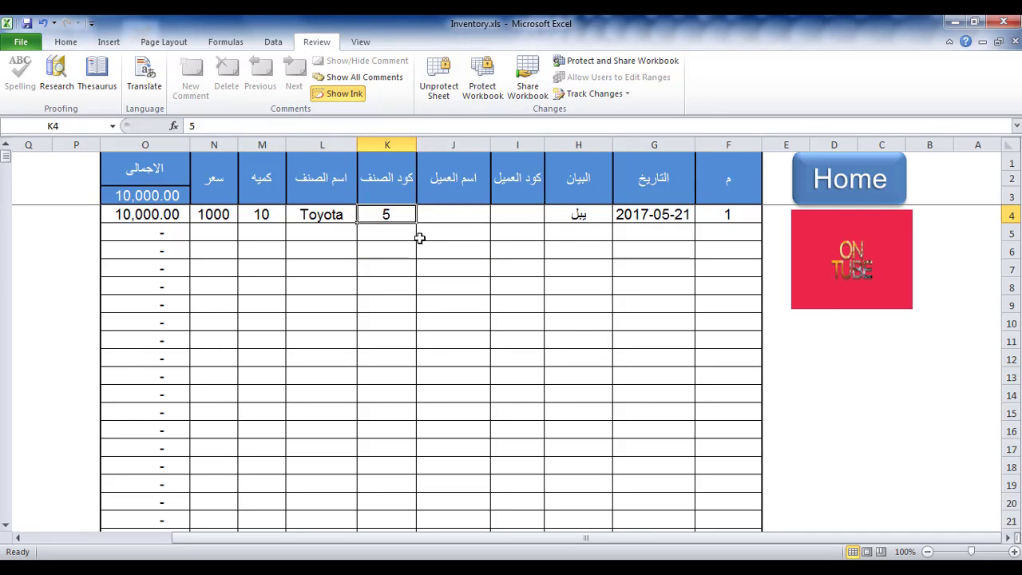
type("1")
key("Return")
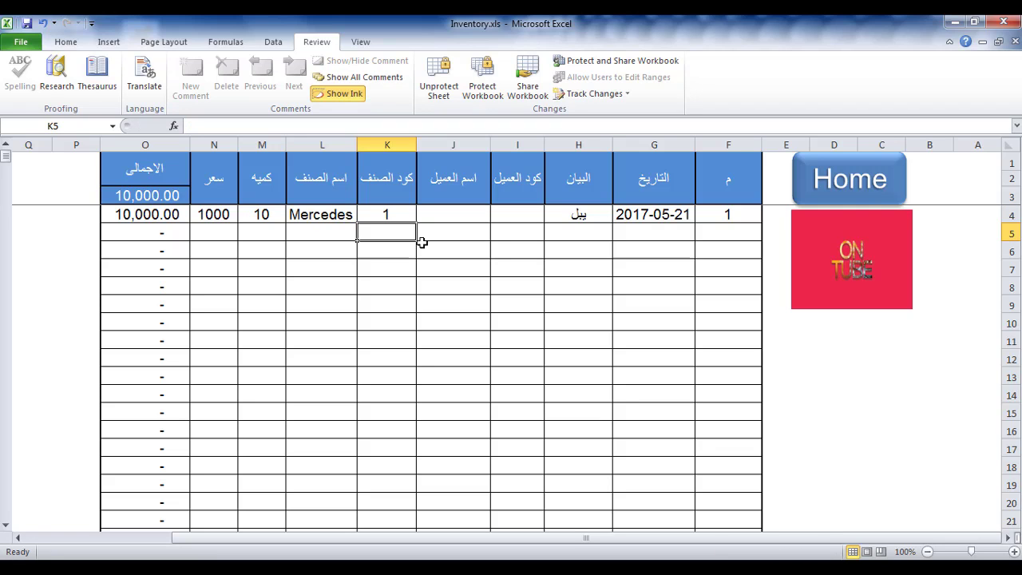
double_click(337, 221)
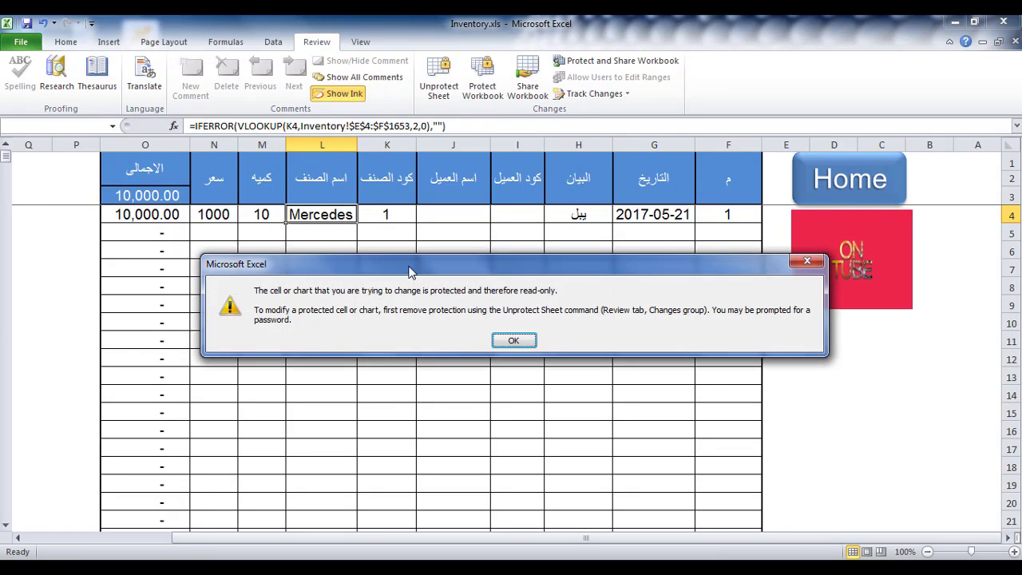
left_click(516, 340)
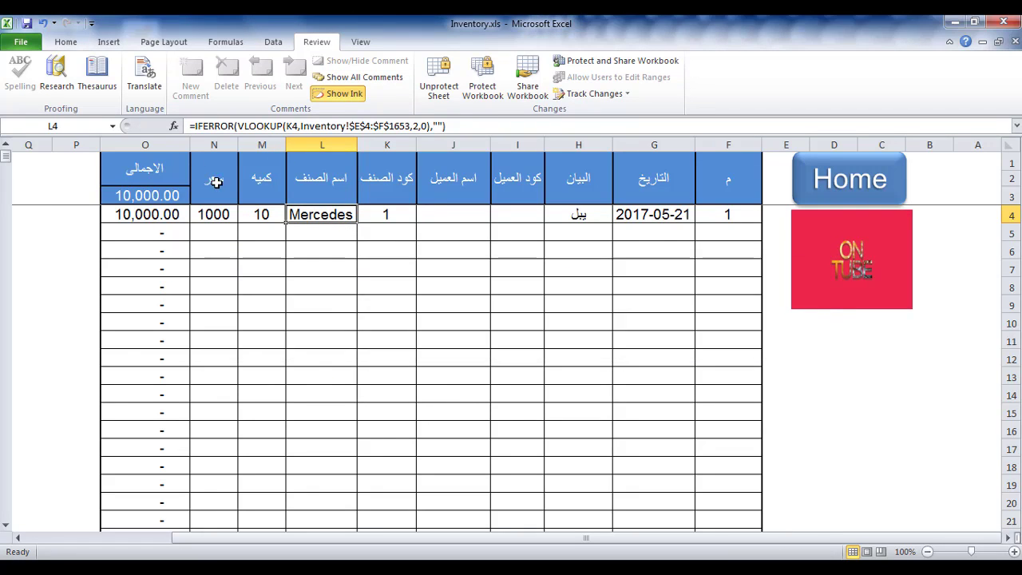
Step: Set the quantity in M4 to 5 and the price in N4 to 100
left_click(262, 212)
type("5")
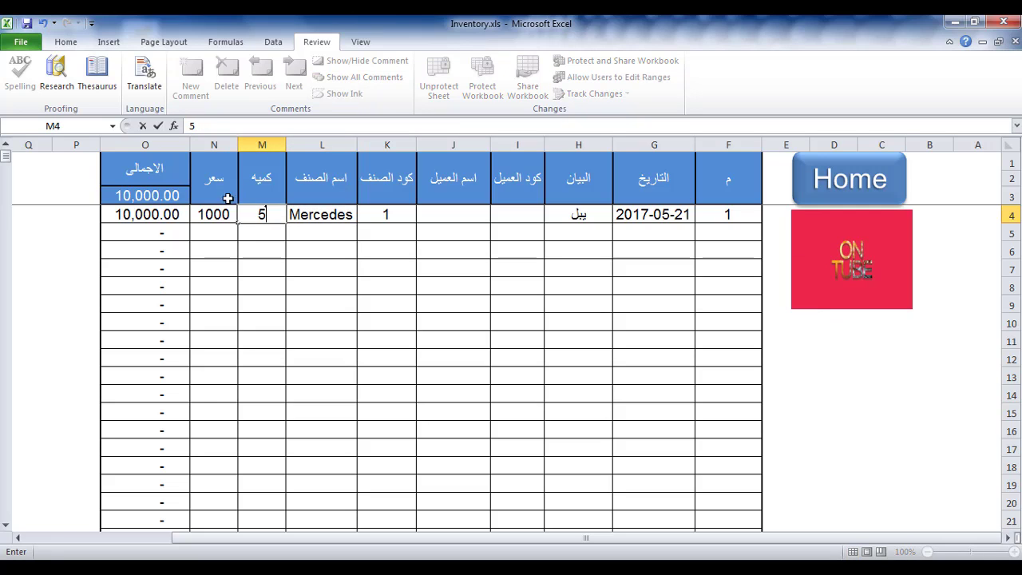
left_click(225, 223)
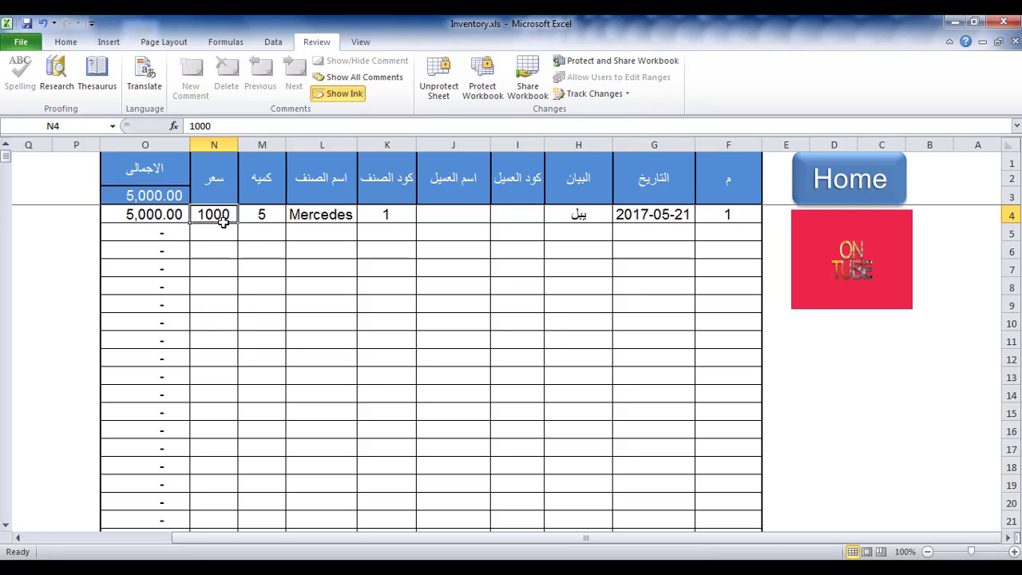
type("100")
key("Return")
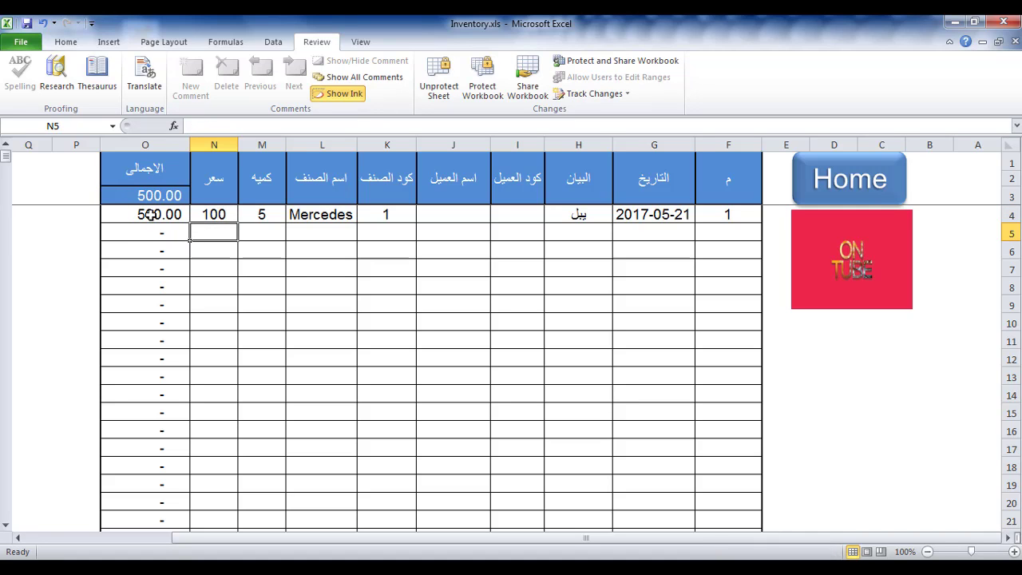
Step: Try to edit the protected total formula in O4
double_click(151, 216)
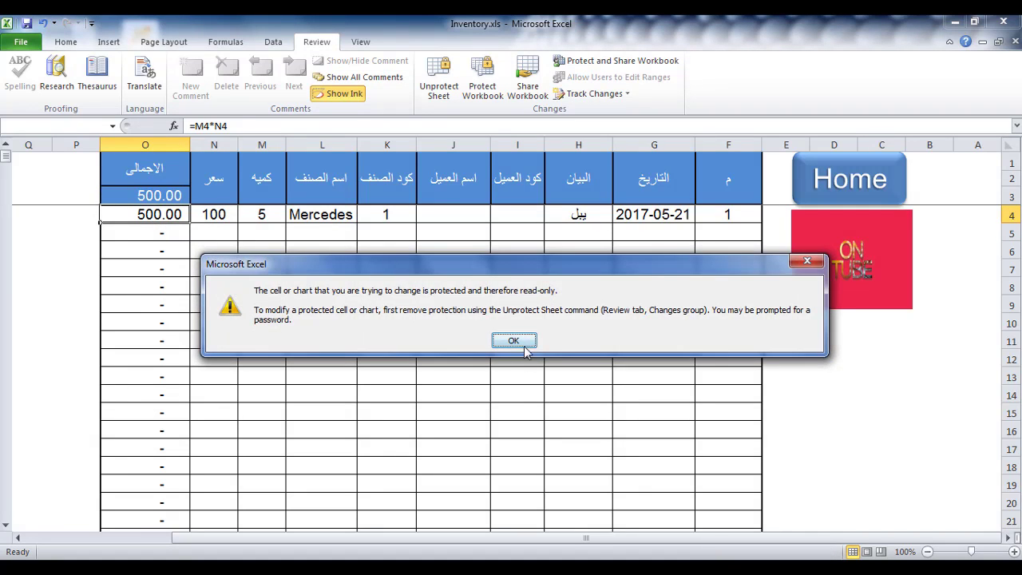
left_click(513, 342)
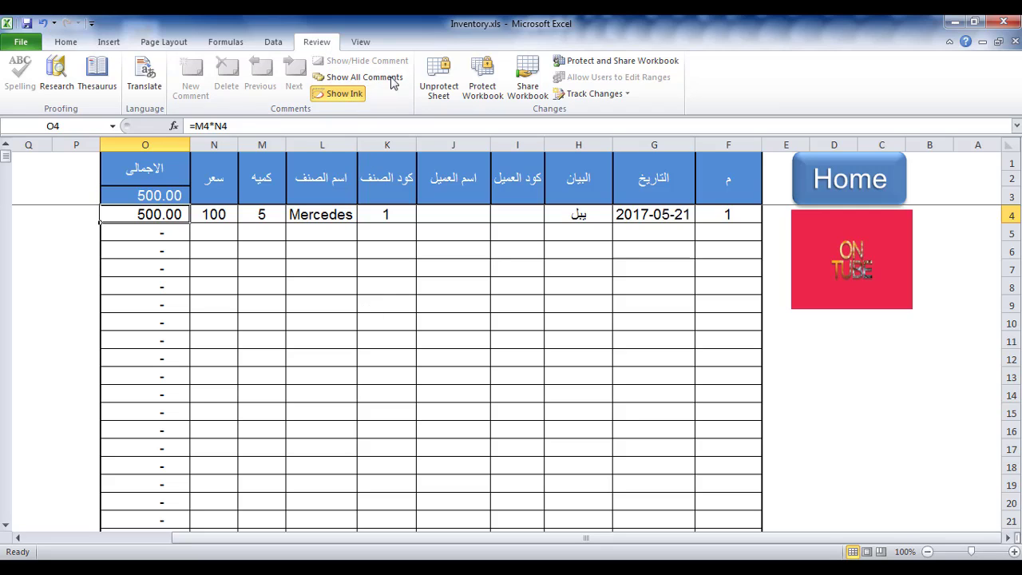
Step: Unprotect the sheet and protect it again with a sheet password, allowing cell selection and the formatting of cells, columns and rows
left_click(438, 82)
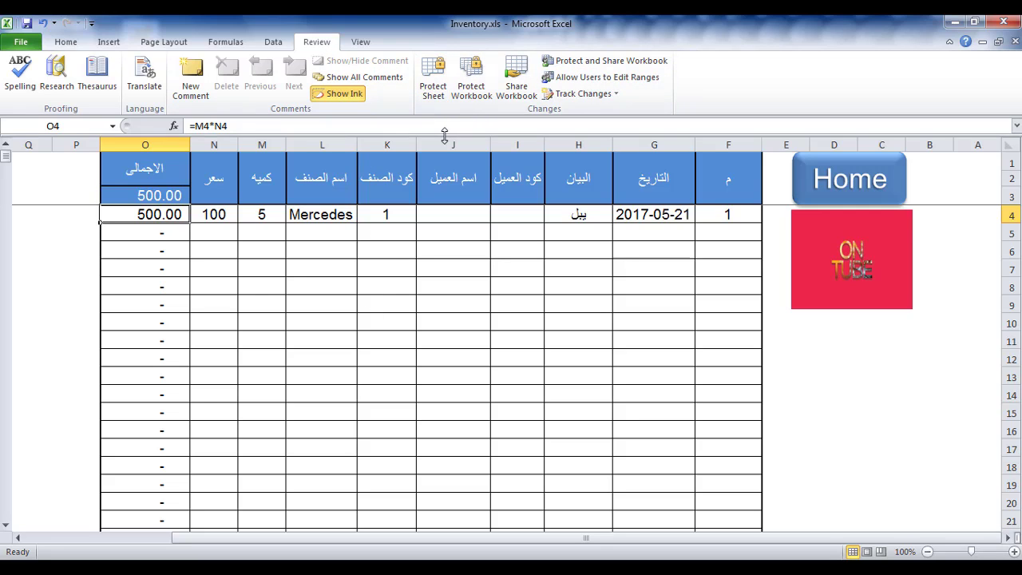
left_click(433, 80)
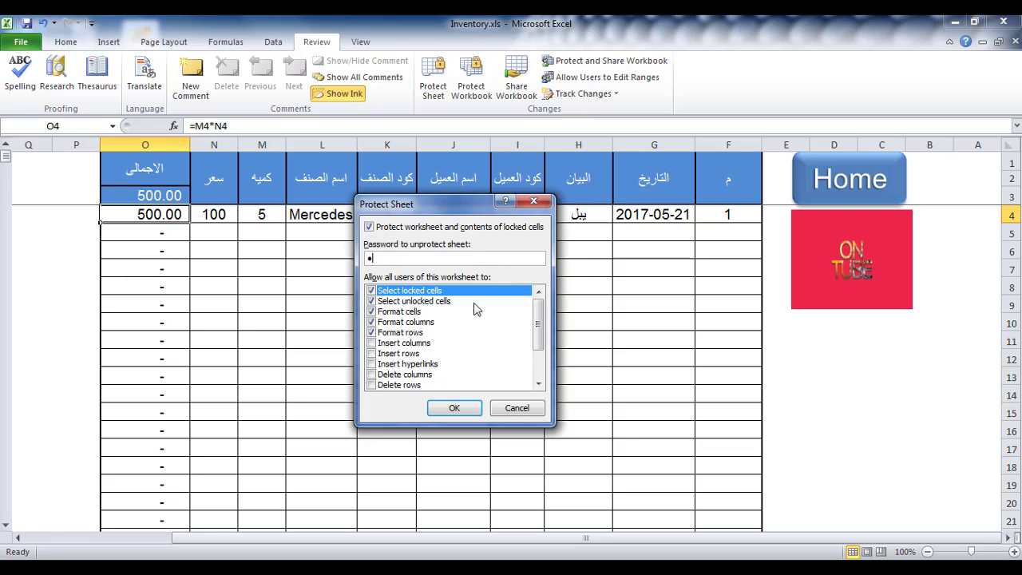
left_click(453, 408)
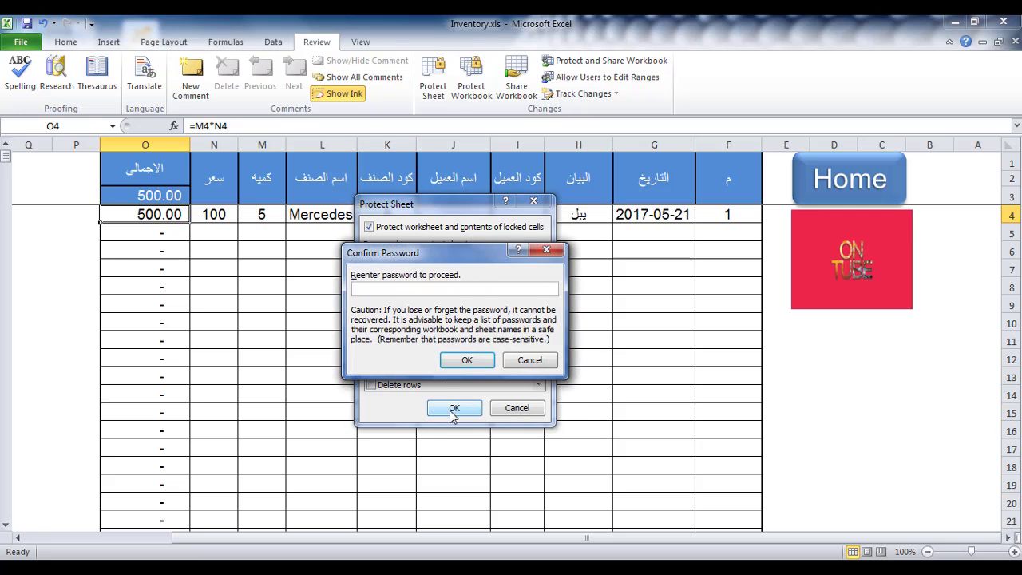
type("1")
left_click(467, 361)
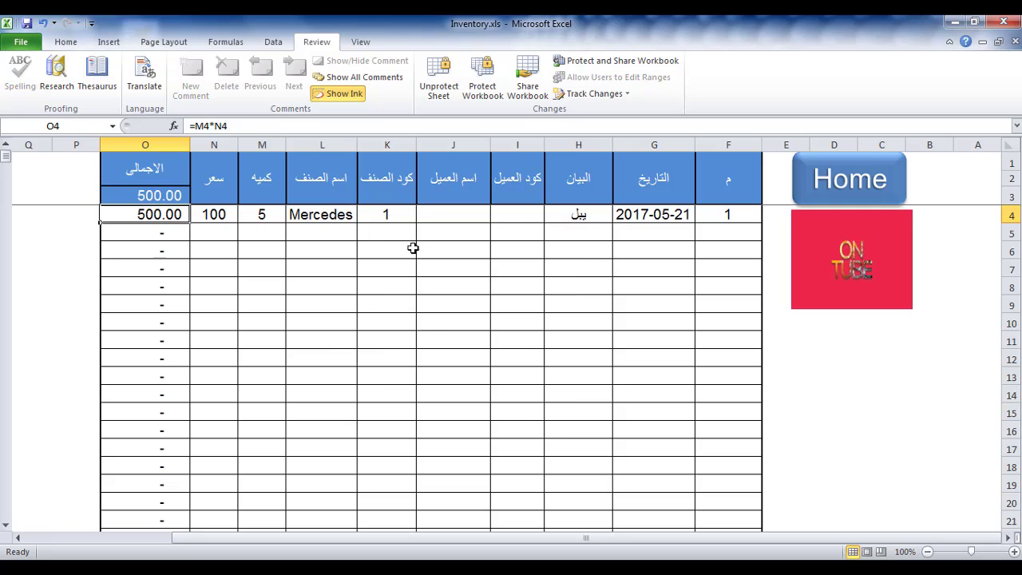
Step: Unprotect the sheet by entering its sheet password
left_click(435, 96)
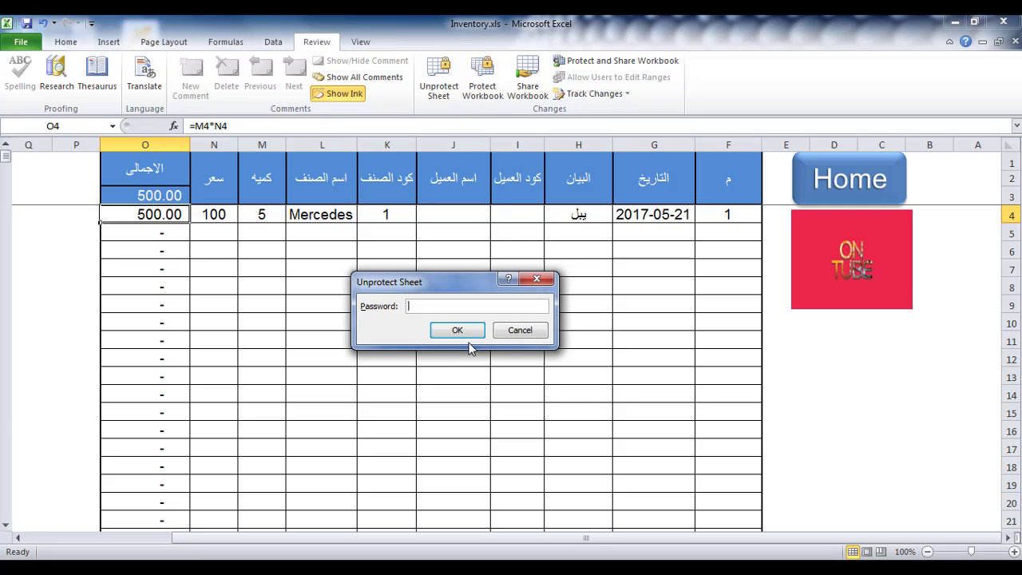
type("1")
left_click(458, 331)
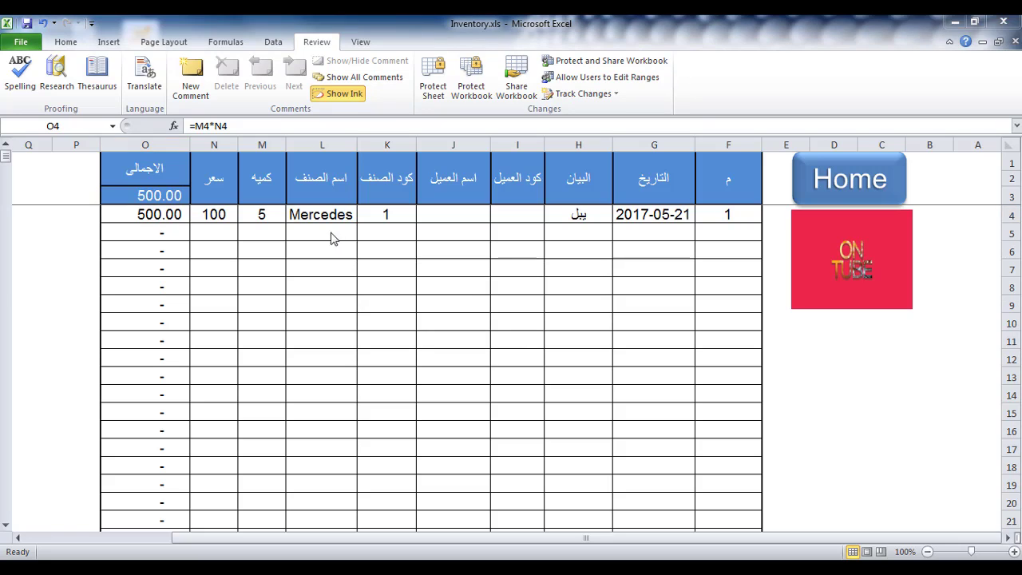
Step: Protect the sheet without a password, allowing only the selection of locked and unlocked cells
left_click(436, 102)
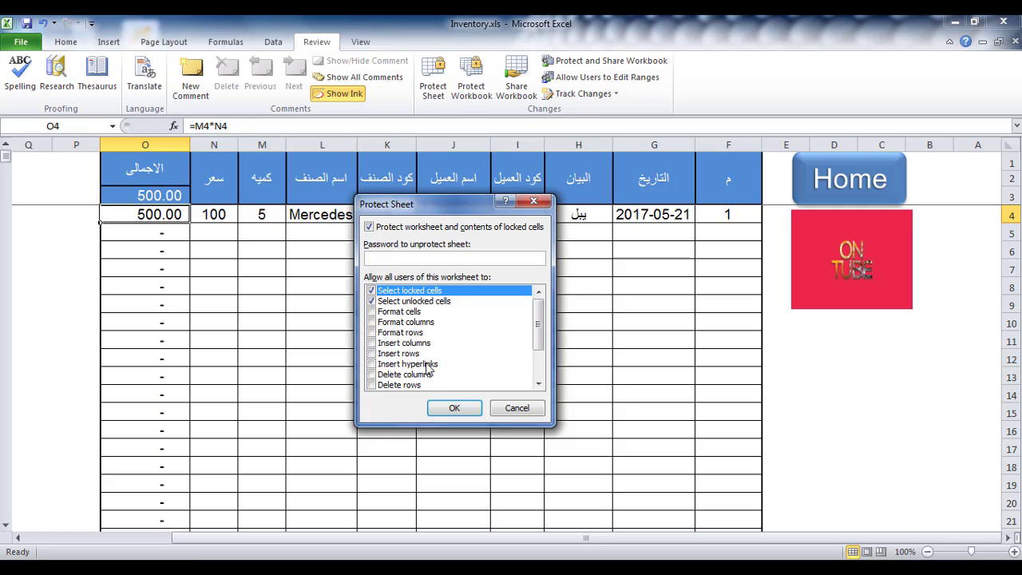
left_click(456, 414)
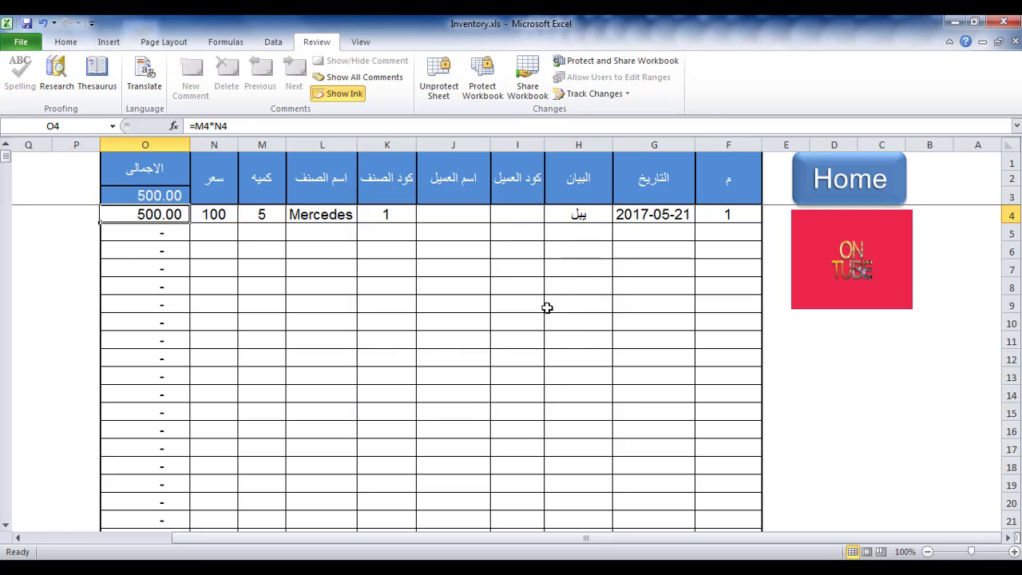
left_click_drag(715, 250, 199, 290)
left_click(559, 321)
Step: Replace the description in H4 with a long filler text that exceeds the column width
left_click(568, 217)
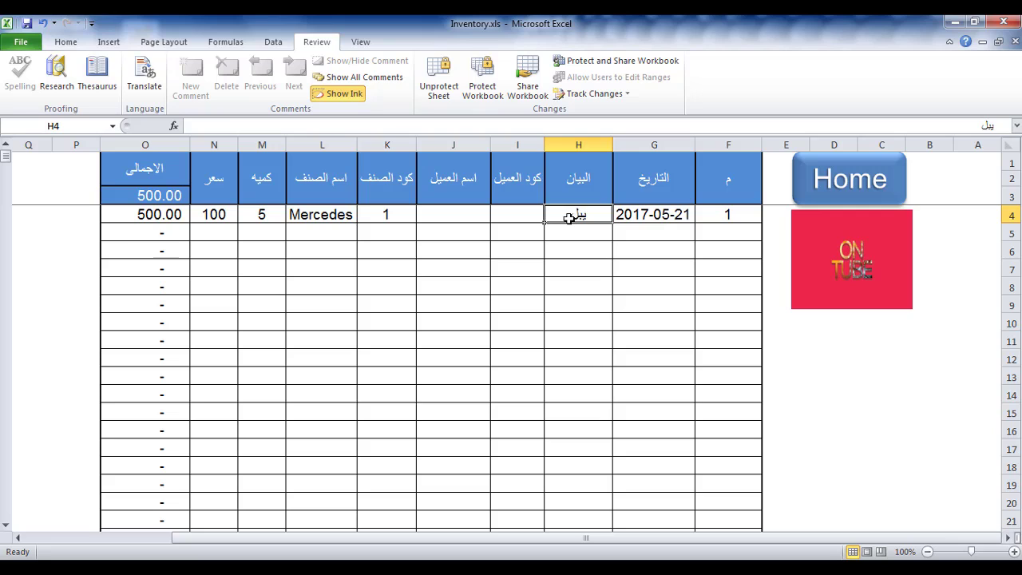
type("سيبسيب")
type("سيبسيبسيبةةةةةةةةةةة")
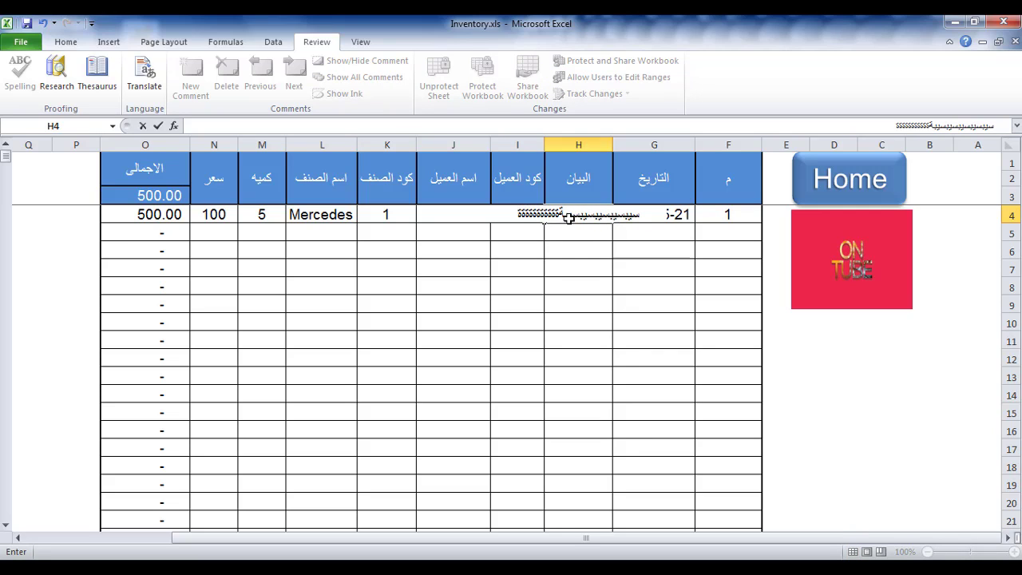
left_click(578, 262)
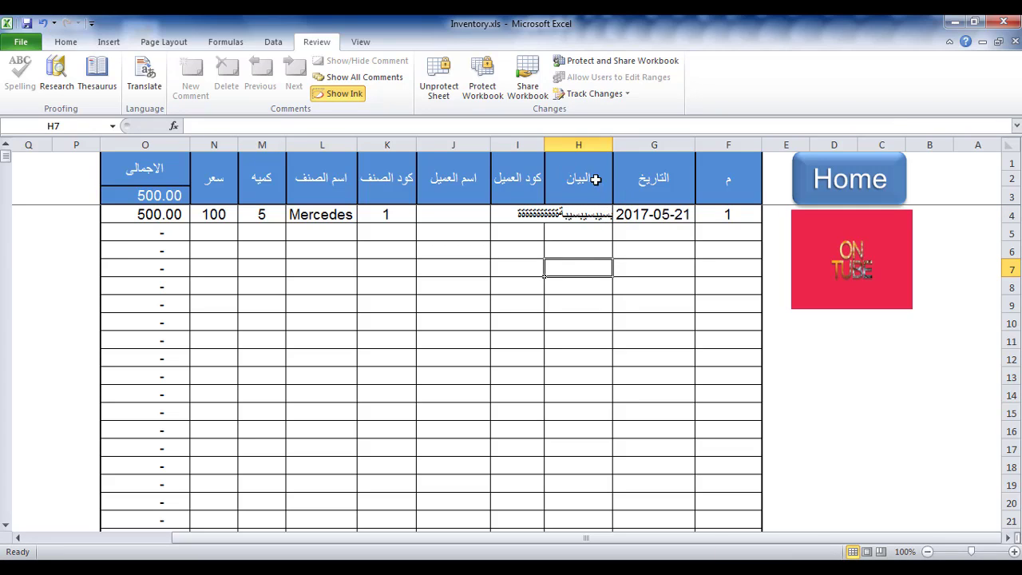
Step: Try to autofit the width of description column H on the protected sheet
left_click(544, 143)
left_click(544, 142)
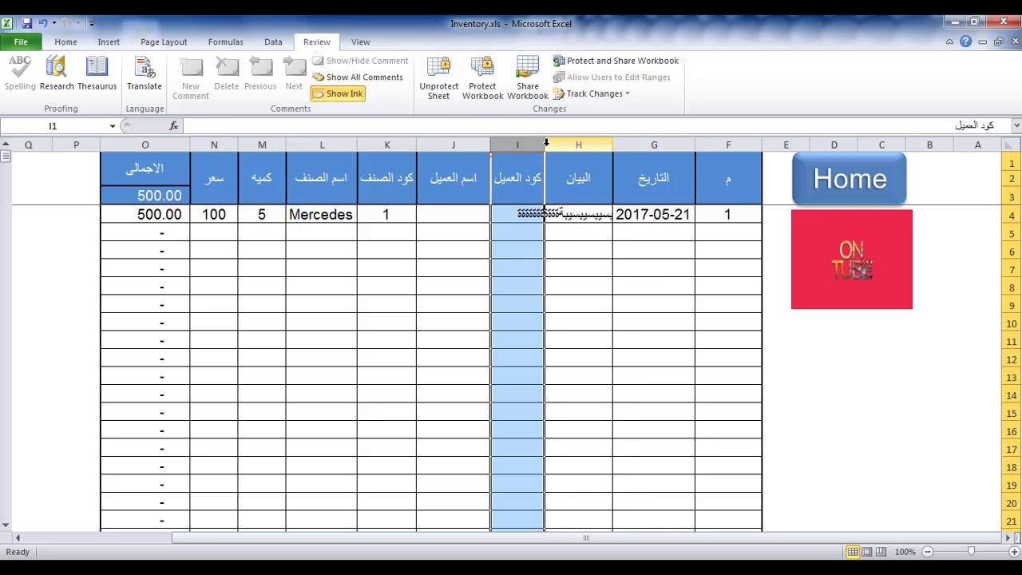
left_click(573, 214)
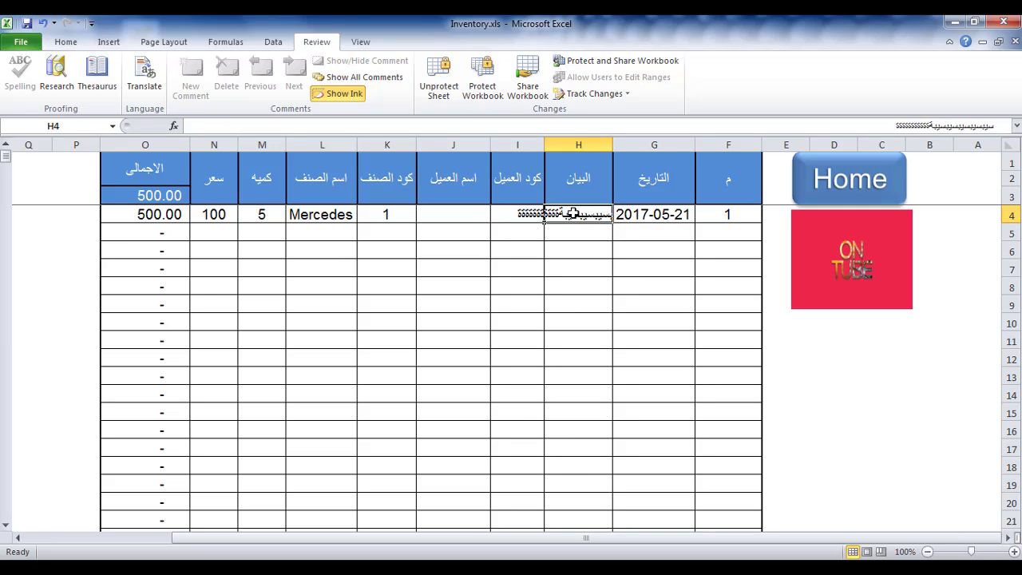
Step: Unprotect the sheet and protect it again without a password, allowing cell selection, formatting of cells, columns and rows, and use of AutoFilter
left_click(446, 97)
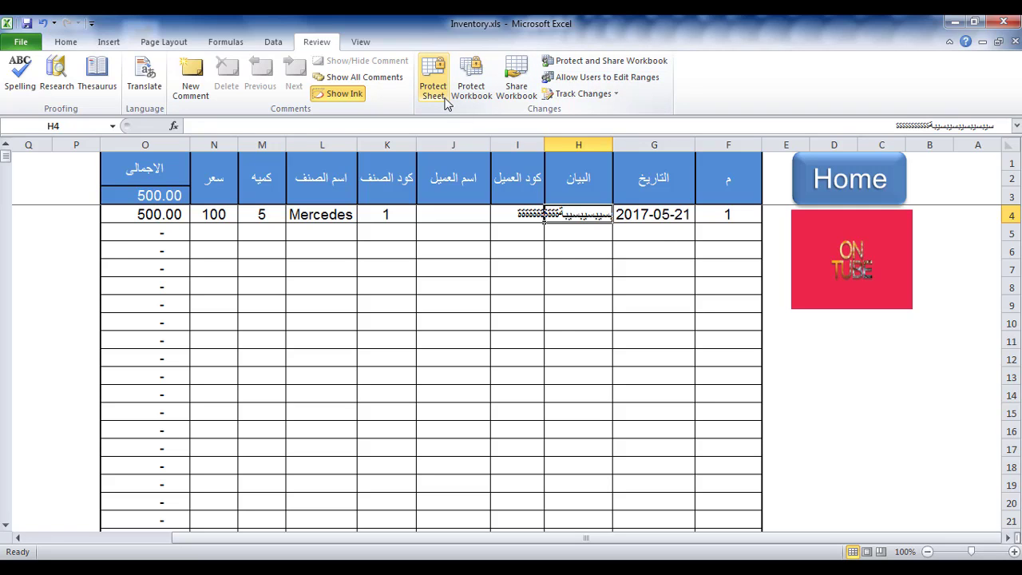
left_click(446, 102)
left_click_drag(462, 207, 451, 164)
mouse_move(532, 301)
left_mouse_down()
mouse_move(535, 334)
mouse_move(527, 297)
left_mouse_up()
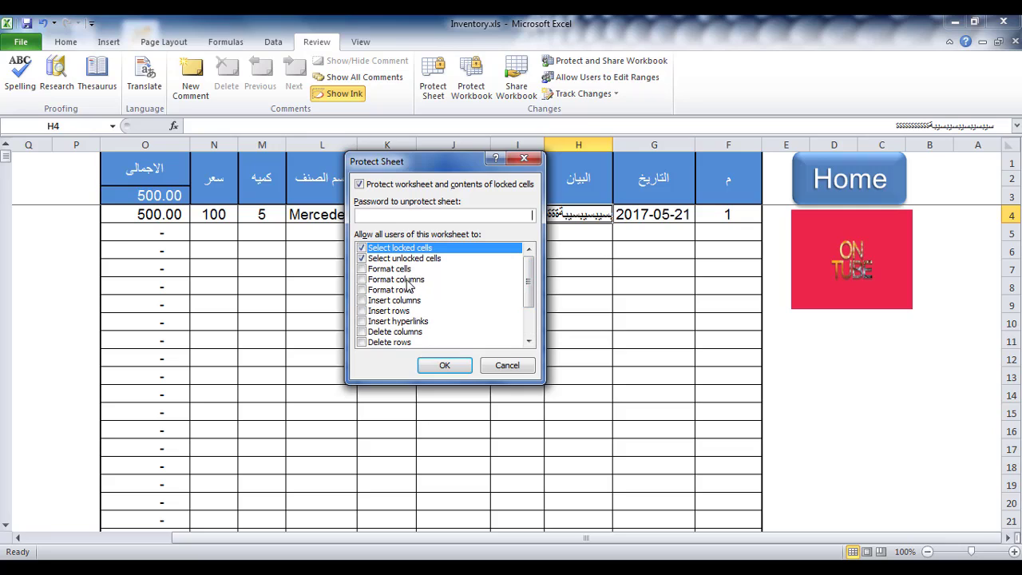
left_click(363, 269)
left_click(363, 280)
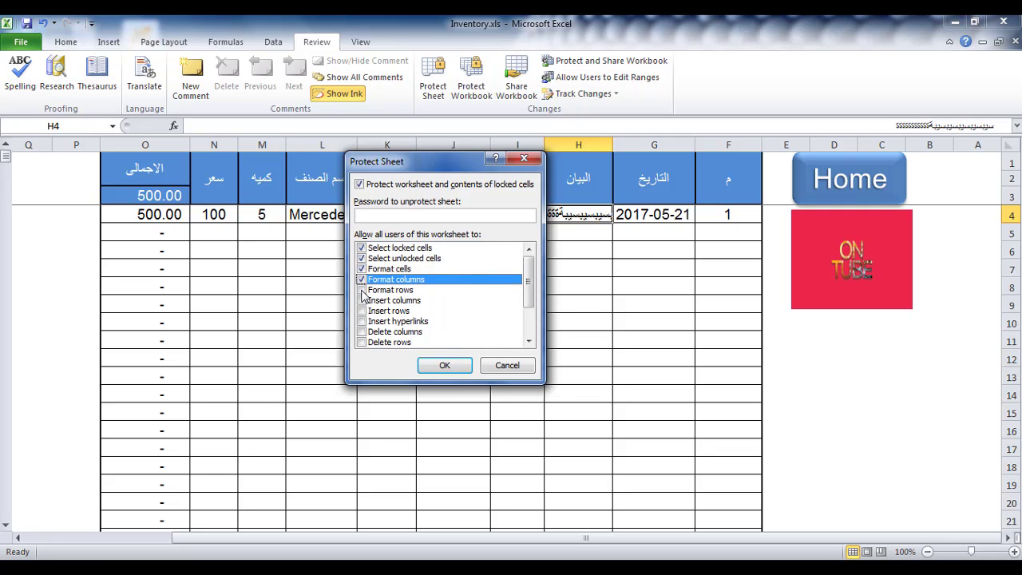
left_click(363, 291)
left_click_drag(530, 274, 535, 315)
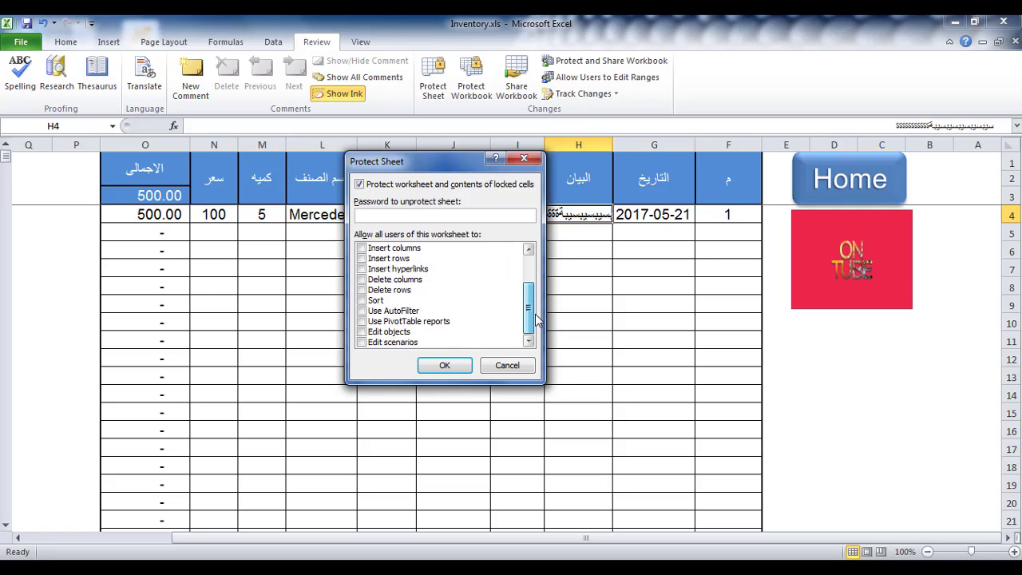
left_click(361, 311)
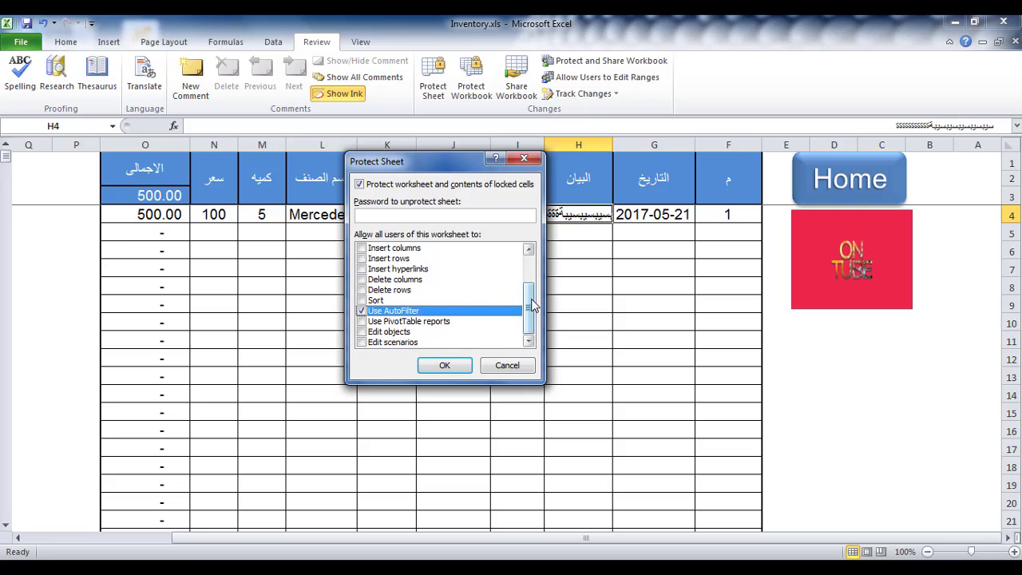
left_click_drag(528, 308, 525, 274)
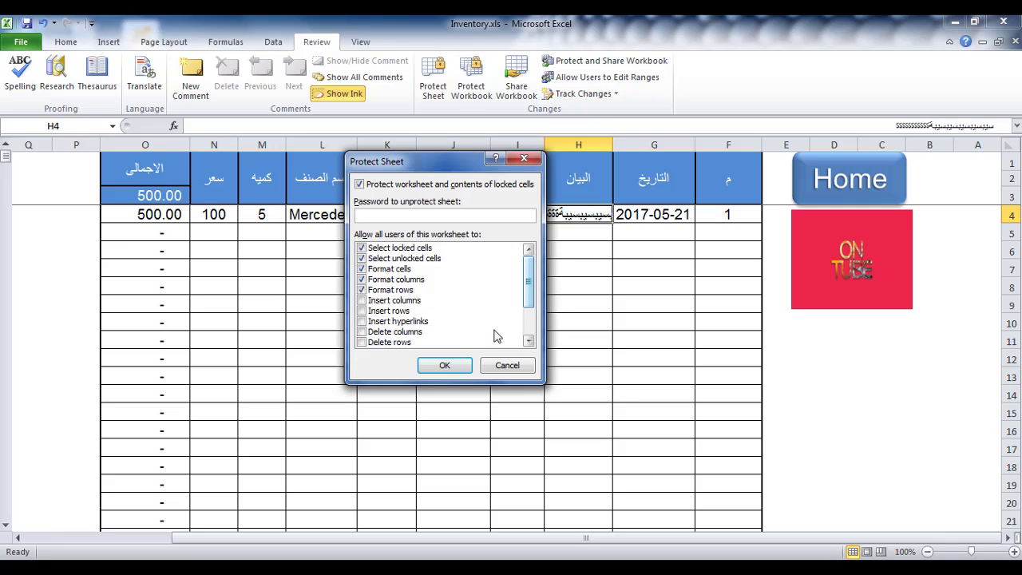
left_click(445, 366)
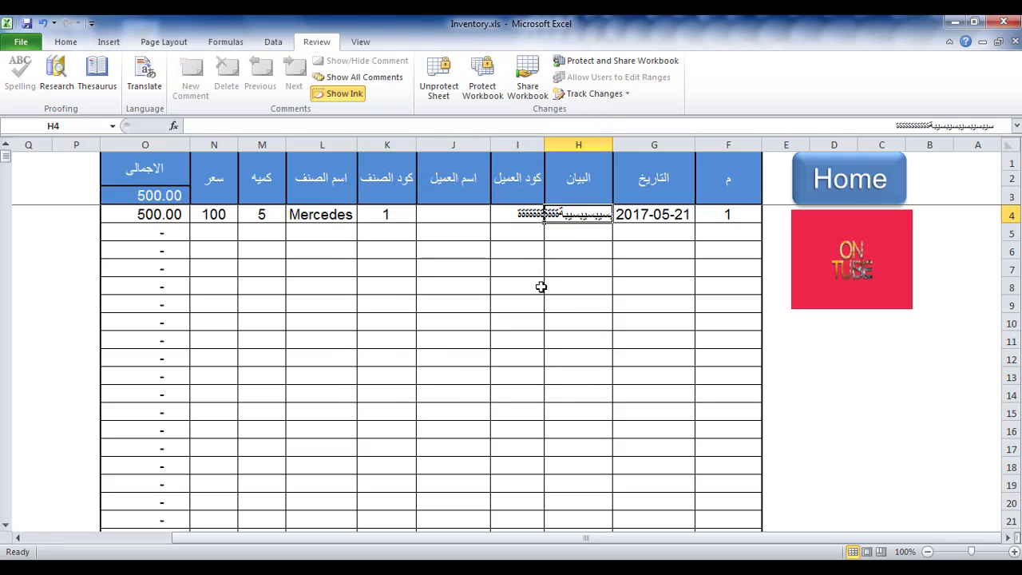
Step: Try to edit the locked customer name cell J4 under the new protection settings
double_click(470, 221)
left_click(513, 340)
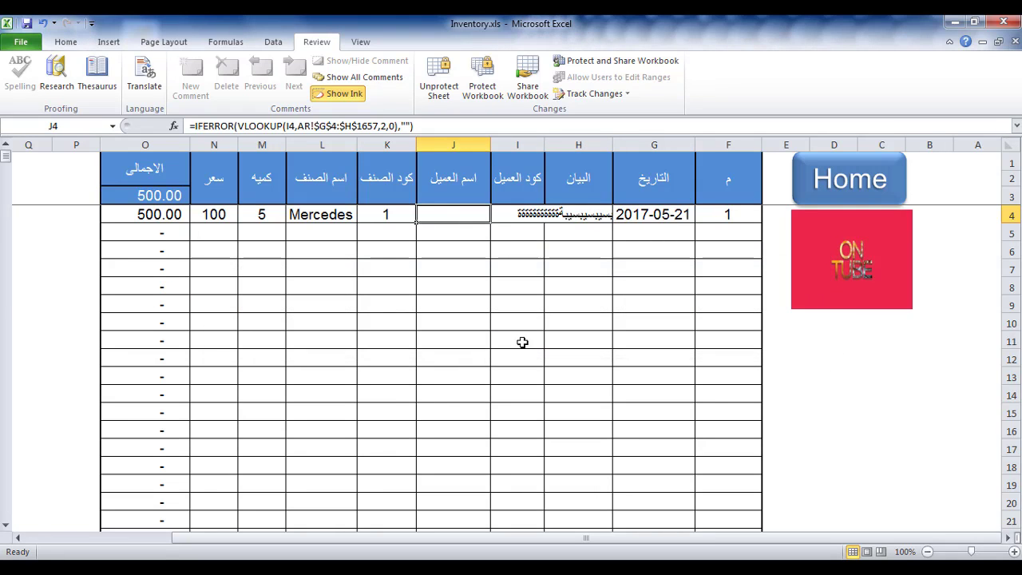
Step: Autofit the width of description column H to its long text
double_click(546, 146)
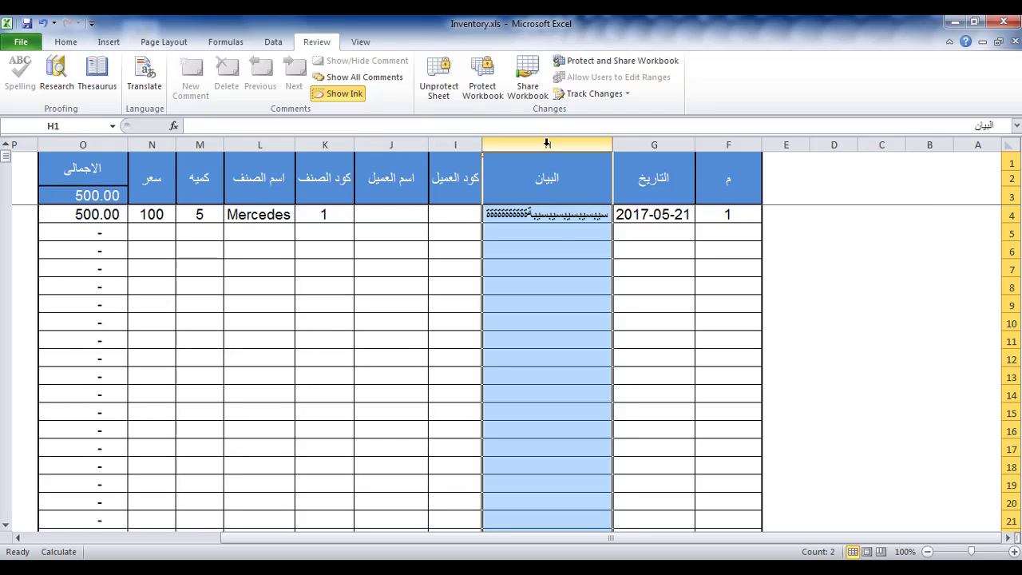
left_click(565, 257)
left_click(547, 216)
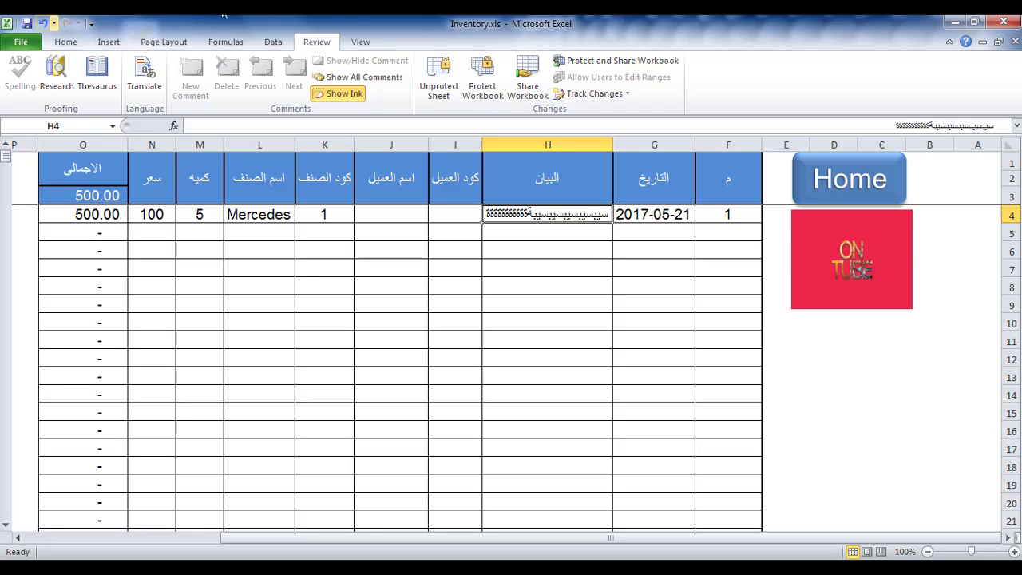
Step: Increase the height of row 4 and undo the height change
left_click_drag(1011, 224, 506, 289)
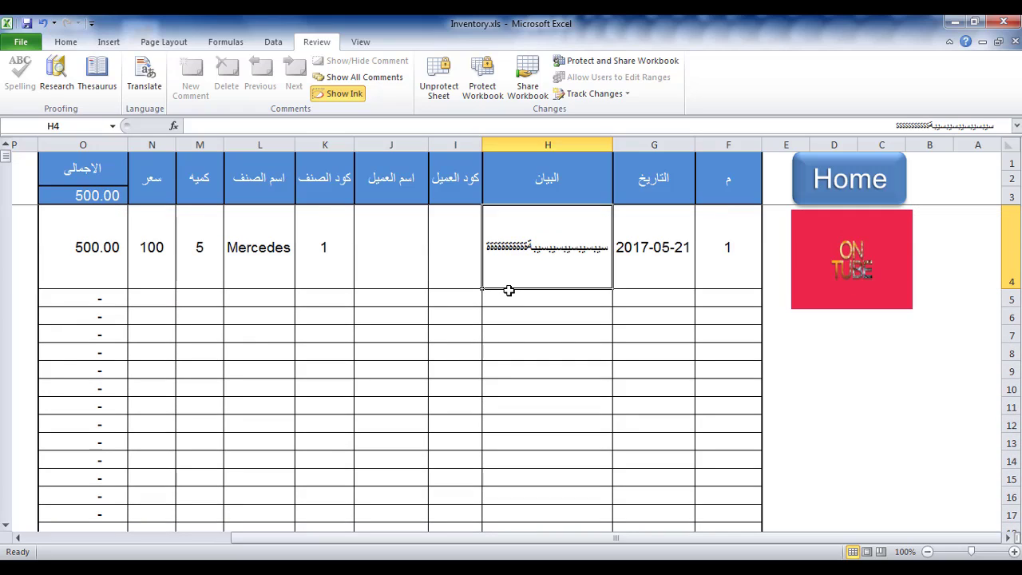
key("ctrl+z")
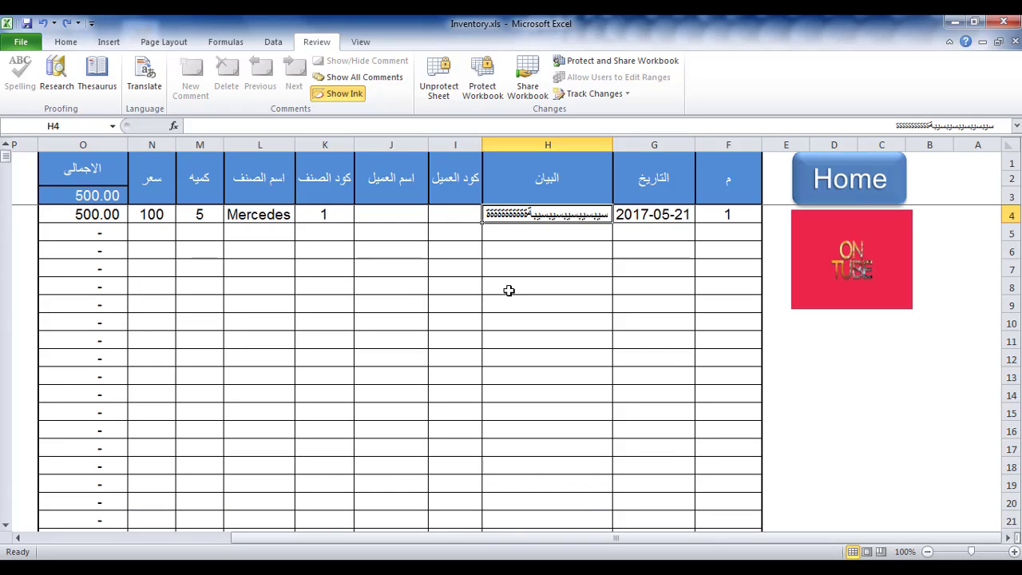